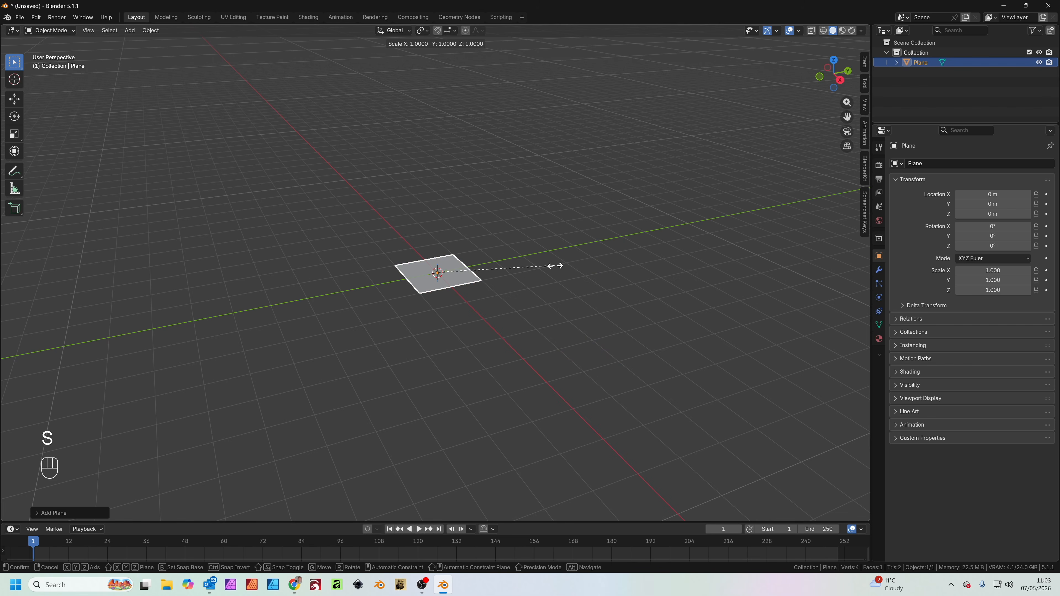
Scale the plane by 5 and extrude its two adjacent rear edges about 6.04 m upward along Z as walls
{"action": "key", "text": "KP_5"}
{"action": "key", "text": "KP_Enter"}
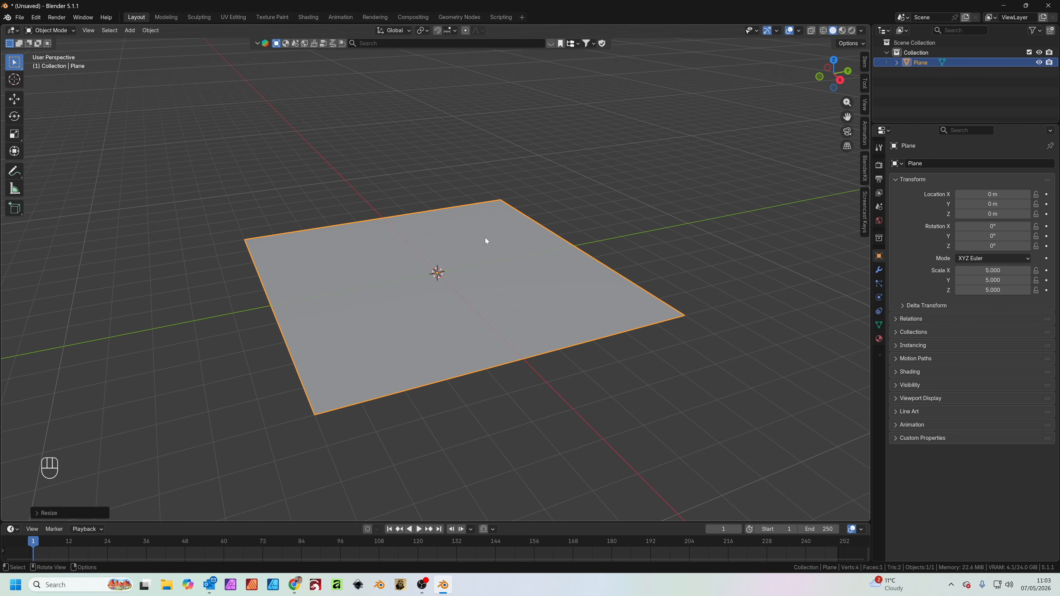
{"action": "key", "text": "Tab"}
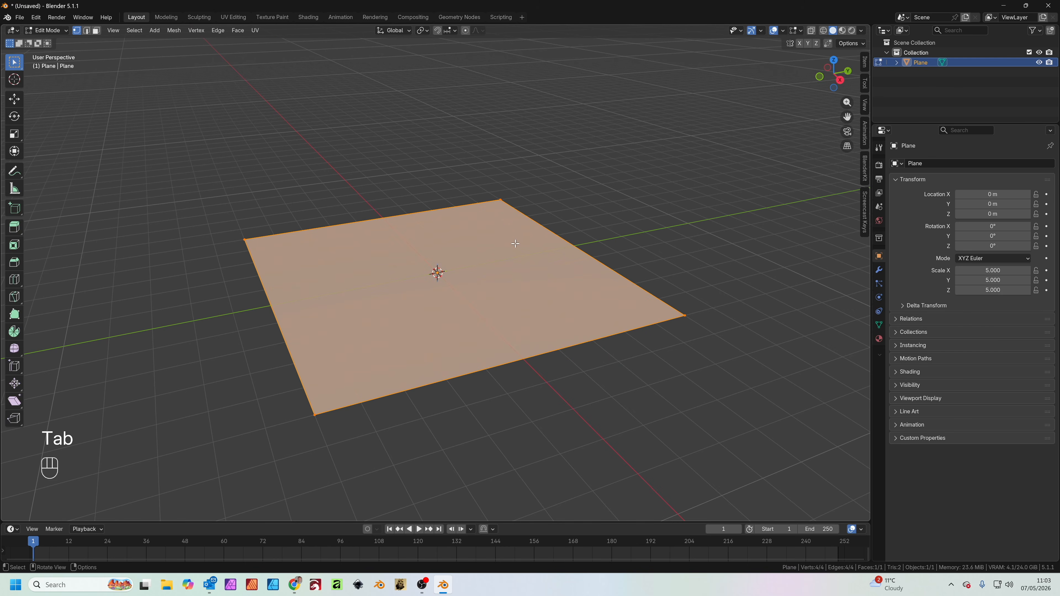
{"action": "key", "text": "2"}
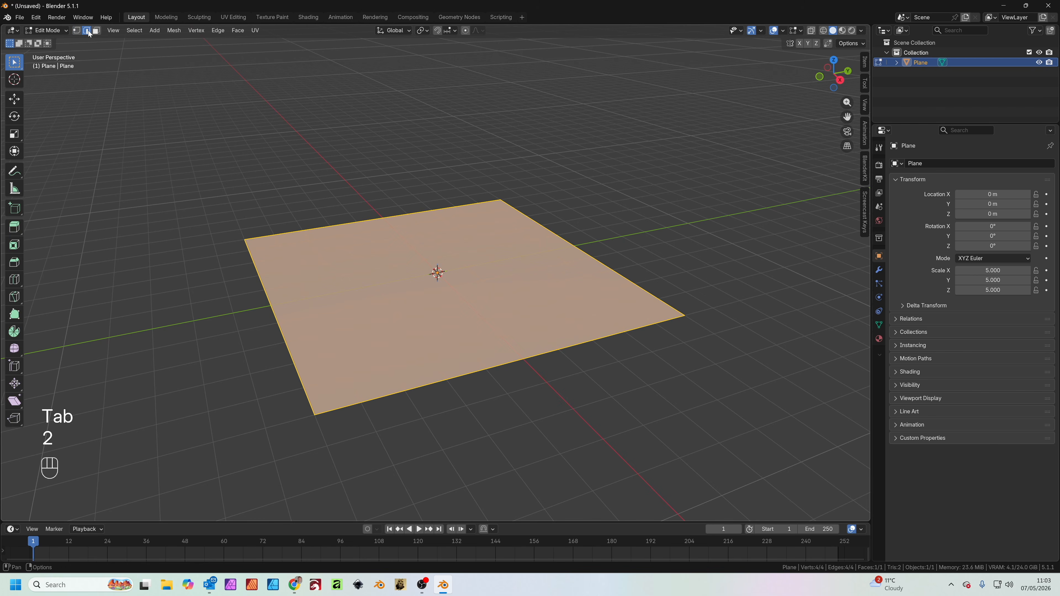
{"action": "left_click", "coordinate": [395, 215]}
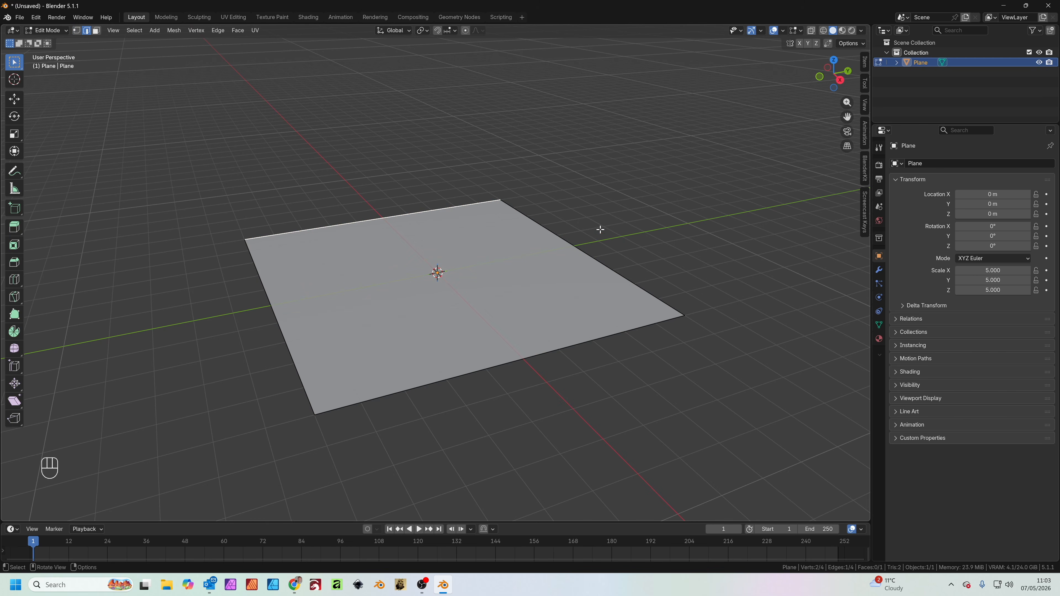
{"action": "left_click", "coordinate": [577, 247], "text": "shift"}
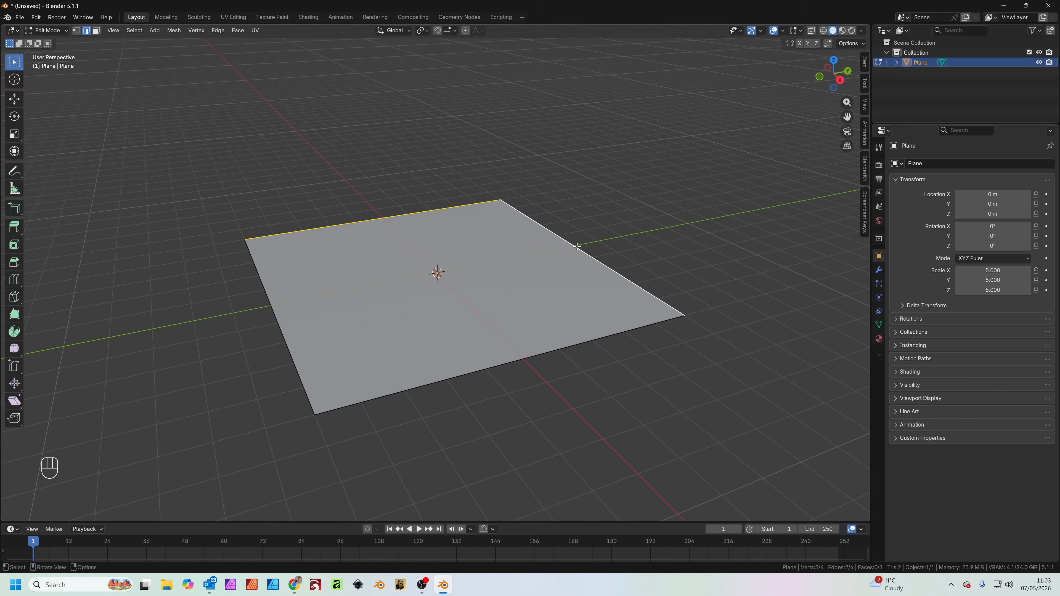
{"action": "key", "text": "e"}
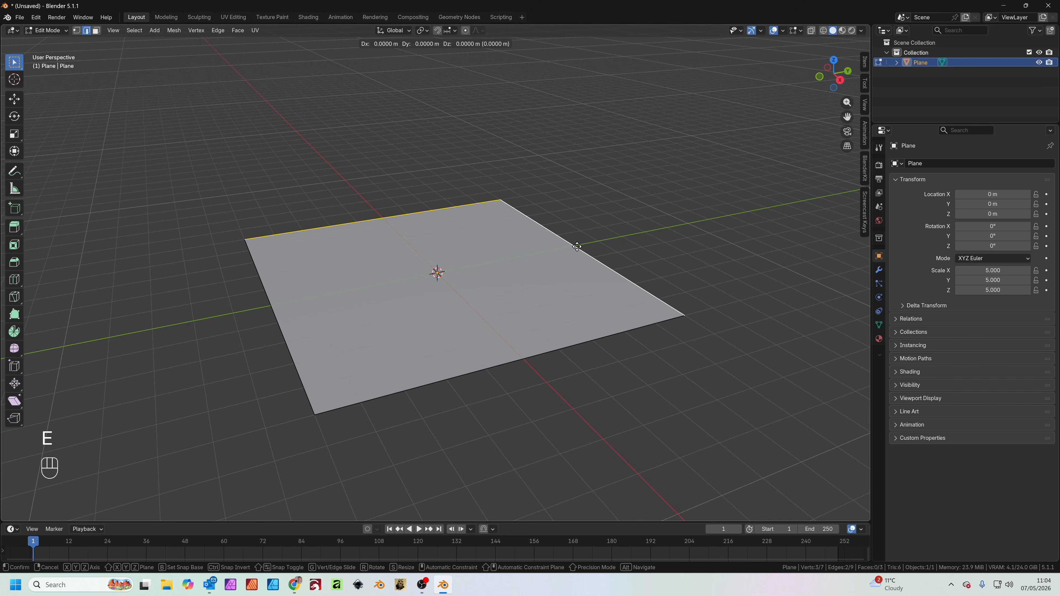
{"action": "key", "text": "z"}
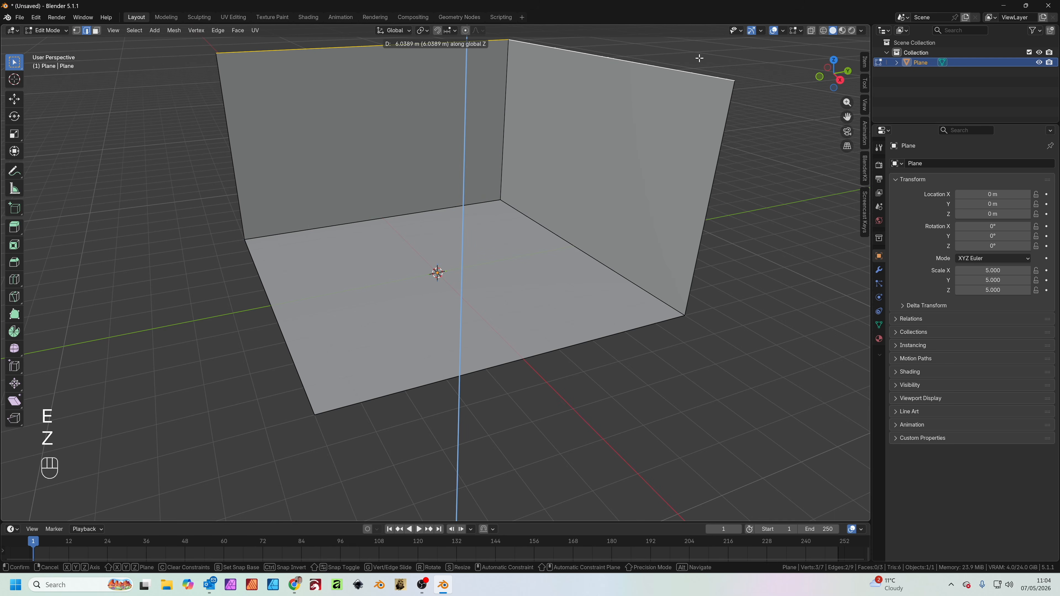
{"action": "left_click", "coordinate": [699, 58]}
Bevel the three inner edges meeting at the back corner with an offset of about 0.28 m and 8 segments
{"action": "left_click_drag", "start_coordinate": [452, 164], "coordinate": [529, 223]}
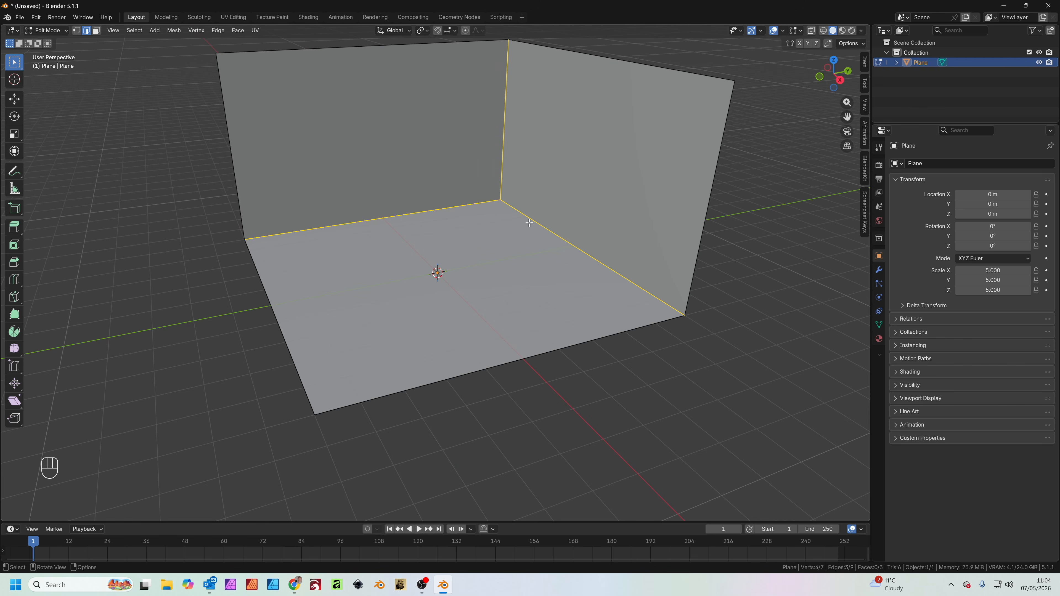
{"action": "key", "text": "ctrl+b"}
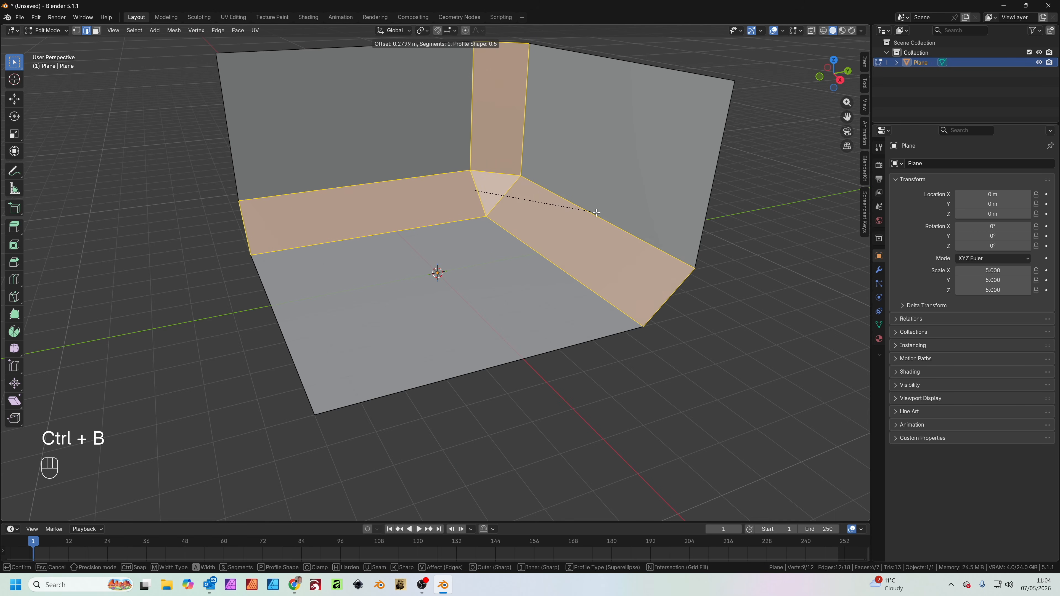
{"action": "scroll", "coordinate": [596, 213], "scroll_direction": "up", "scroll_amount": 9}
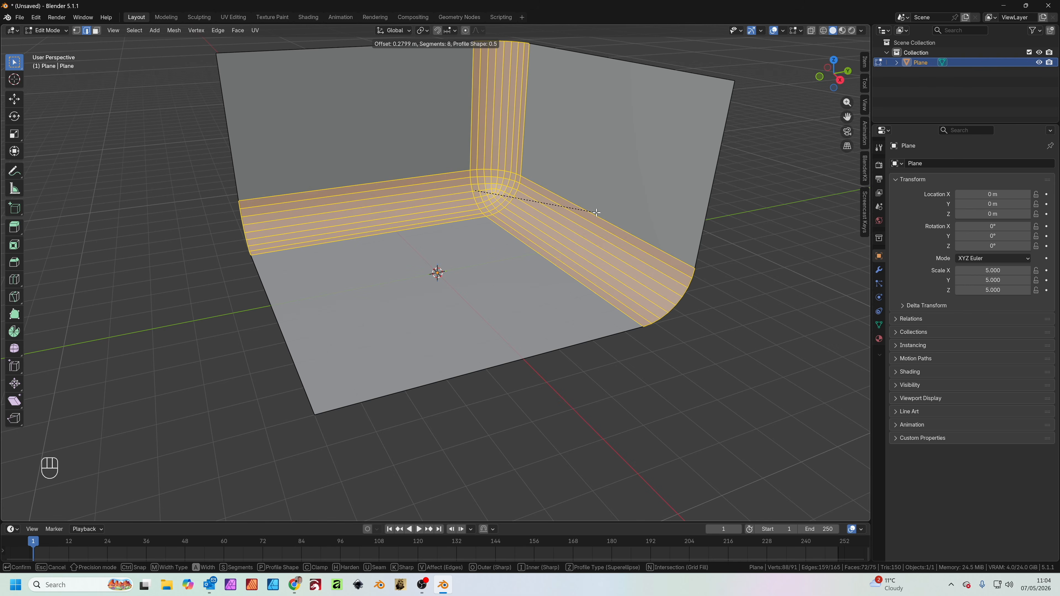
{"action": "left_click", "coordinate": [596, 213]}
{"action": "key", "text": "Tab"}
Apply Shade Smooth to the curved backdrop plane
{"action": "left_click", "coordinate": [745, 281]}
{"action": "mouse_move", "coordinate": [625, 364]}
{"action": "middle_mouse_down"}
{"action": "mouse_move", "coordinate": [631, 354]}
{"action": "mouse_move", "coordinate": [622, 360]}
{"action": "middle_mouse_up"}
{"action": "left_click", "coordinate": [573, 207]}
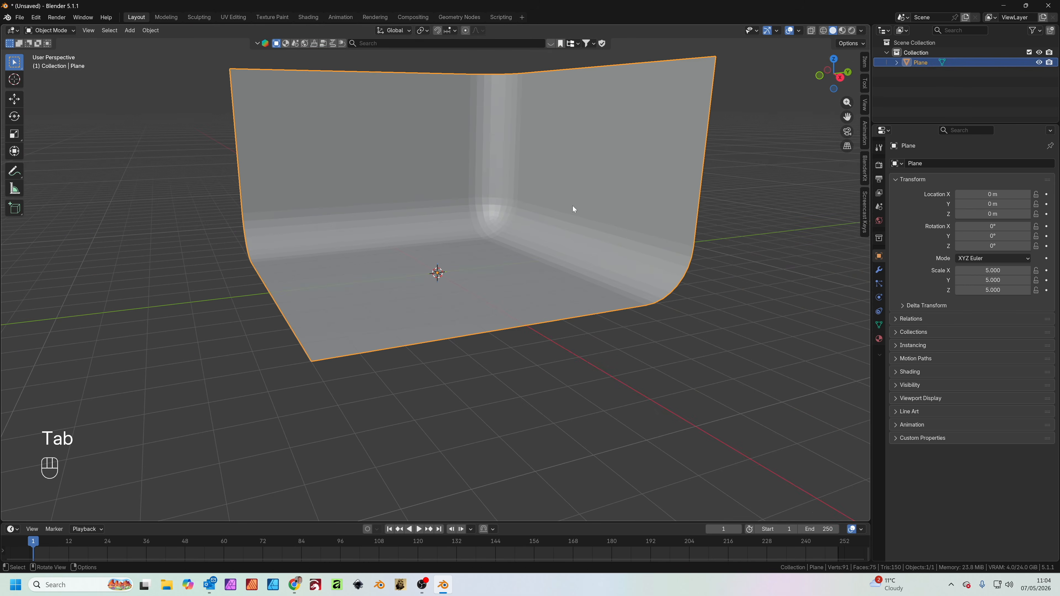
{"action": "right_click", "coordinate": [590, 189]}
{"action": "left_click", "coordinate": [580, 189]}
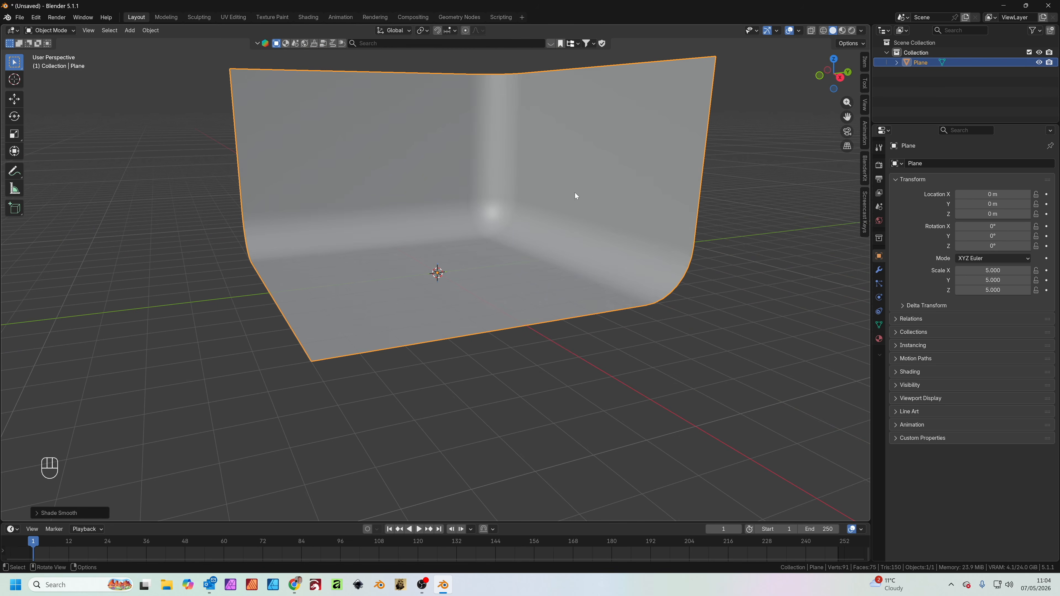
{"action": "middle_click_drag", "start_coordinate": [646, 311], "coordinate": [648, 316]}
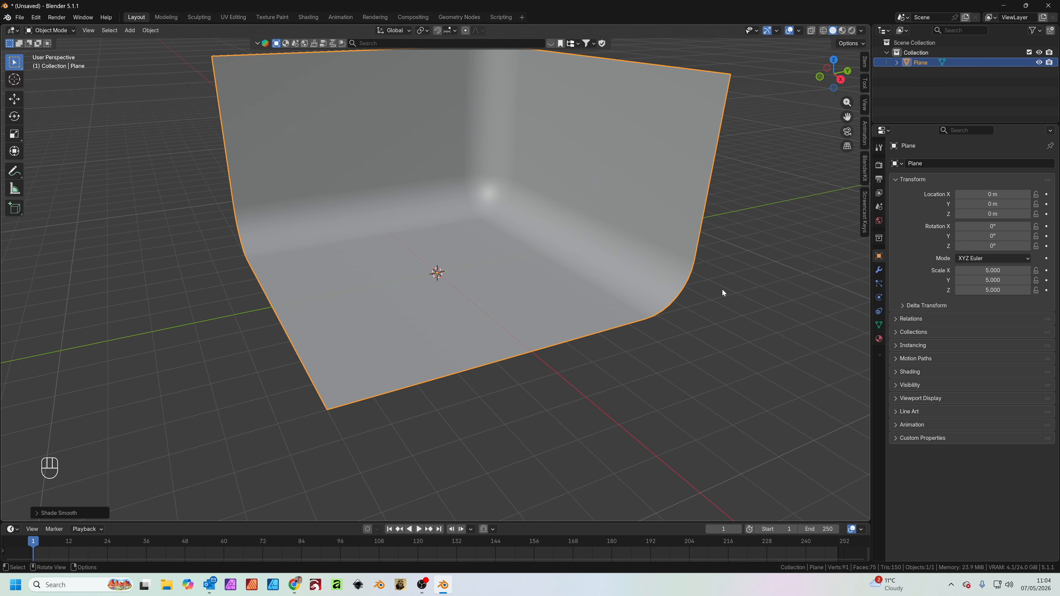
Search the BlenderKit models for "porsche" with free assets listed first
{"action": "left_click", "coordinate": [865, 167]}
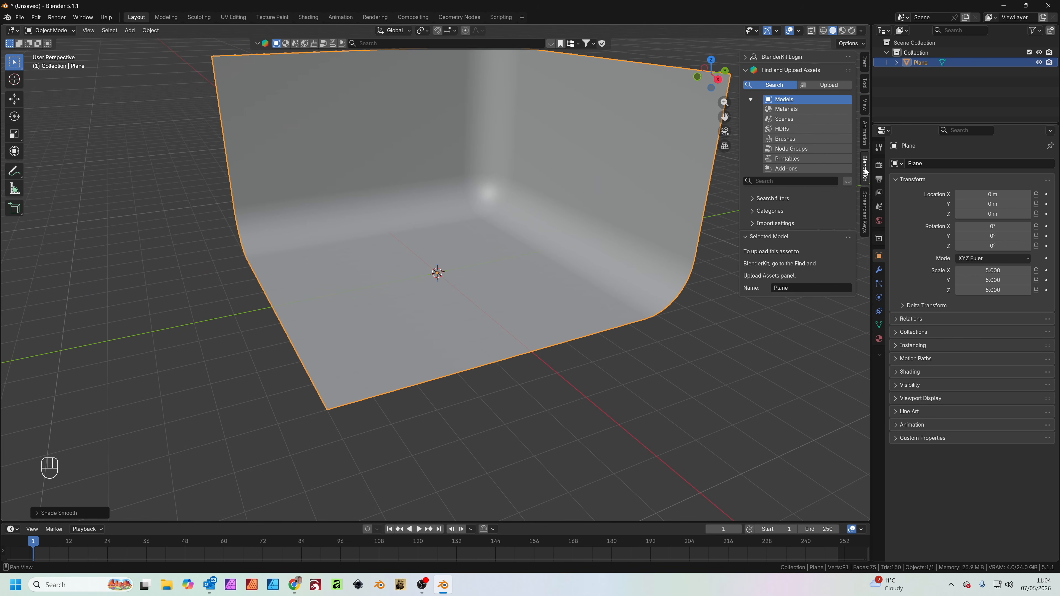
{"action": "left_click", "coordinate": [793, 181]}
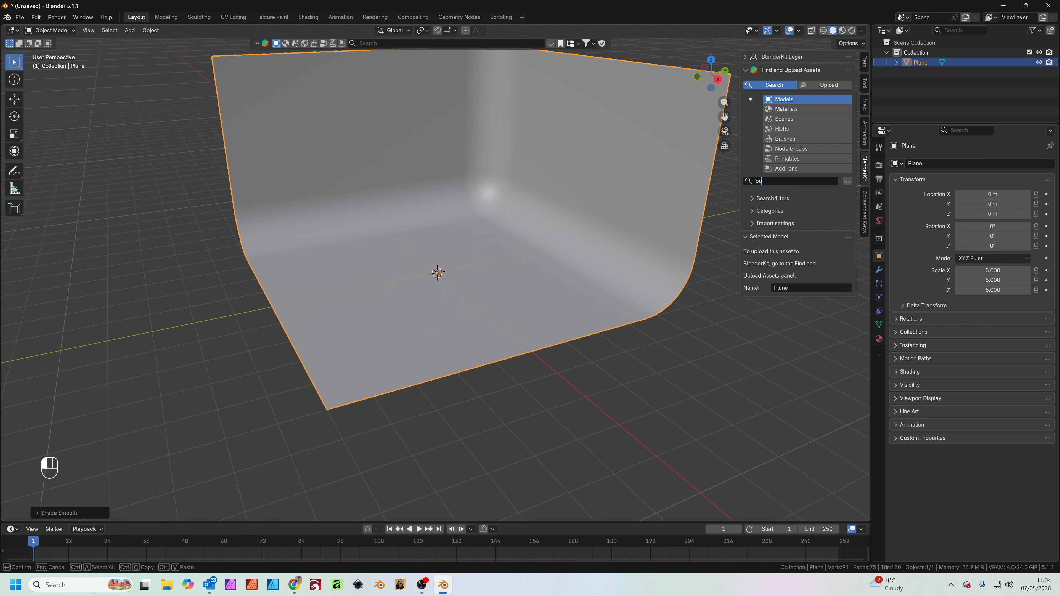
{"action": "key", "text": "Return"}
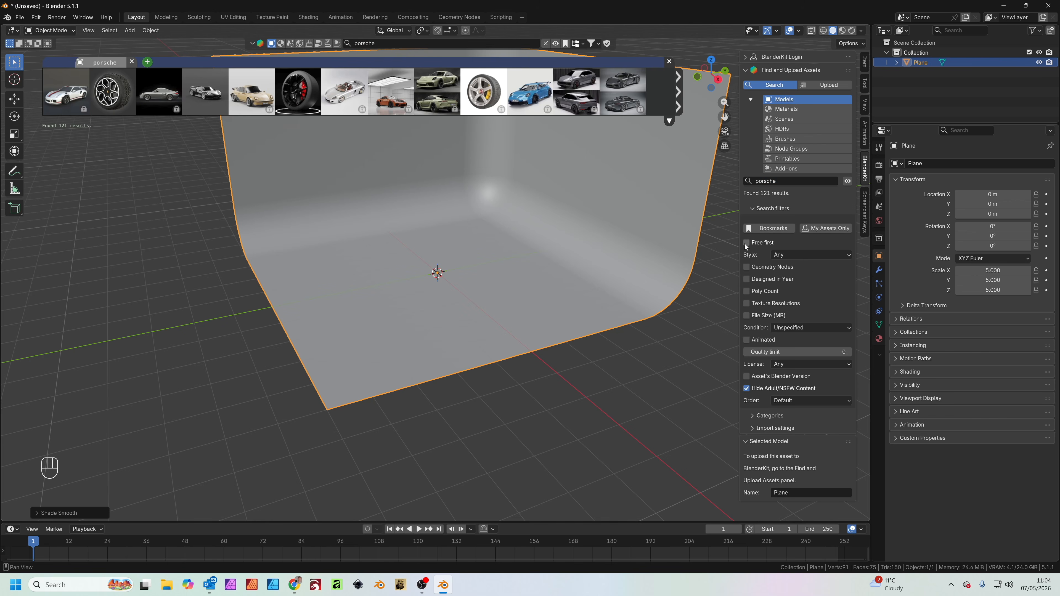
{"action": "left_click", "coordinate": [750, 243]}
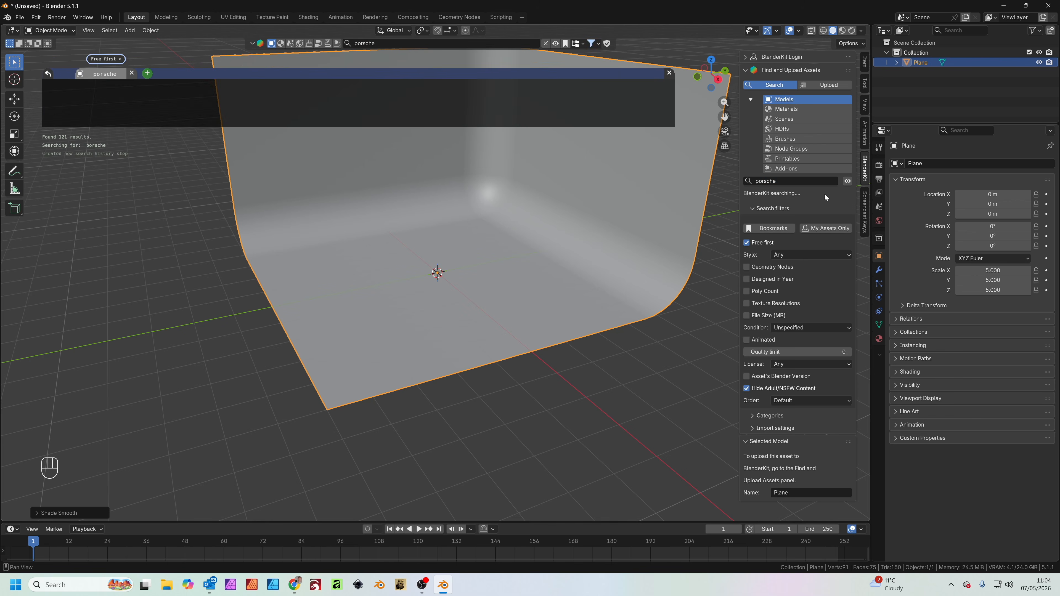
Place the green Porsche 911 992 model on the backdrop floor near the origin
{"action": "mouse_move", "coordinate": [213, 102]}
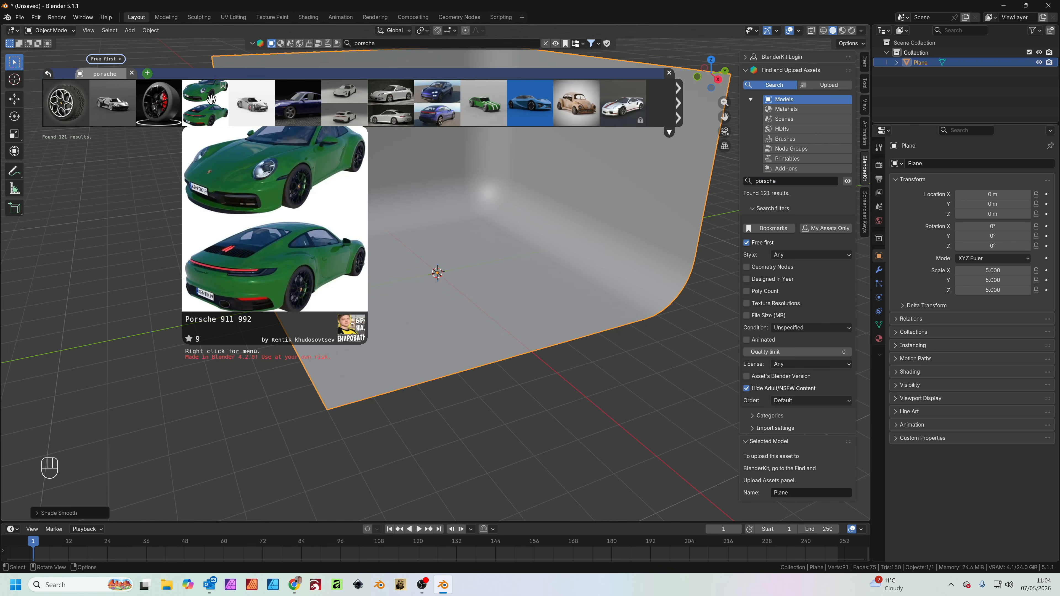
{"action": "left_click_drag", "start_coordinate": [211, 99], "coordinate": [437, 273]}
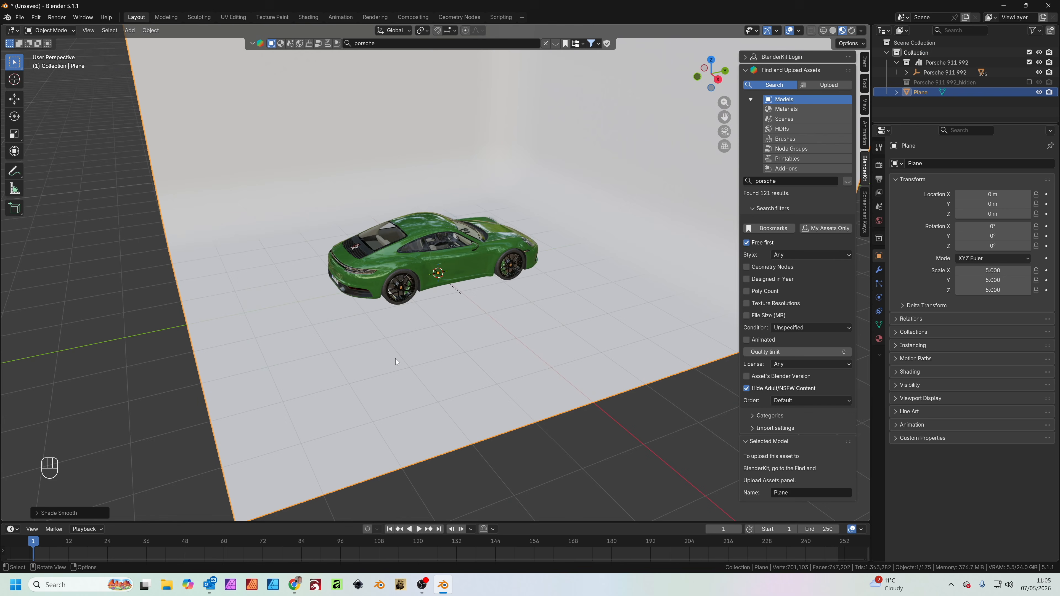
{"action": "middle_click_drag", "start_coordinate": [395, 359], "coordinate": [455, 302]}
{"action": "middle_click_drag", "start_coordinate": [455, 301], "coordinate": [449, 336], "text": "shift"}
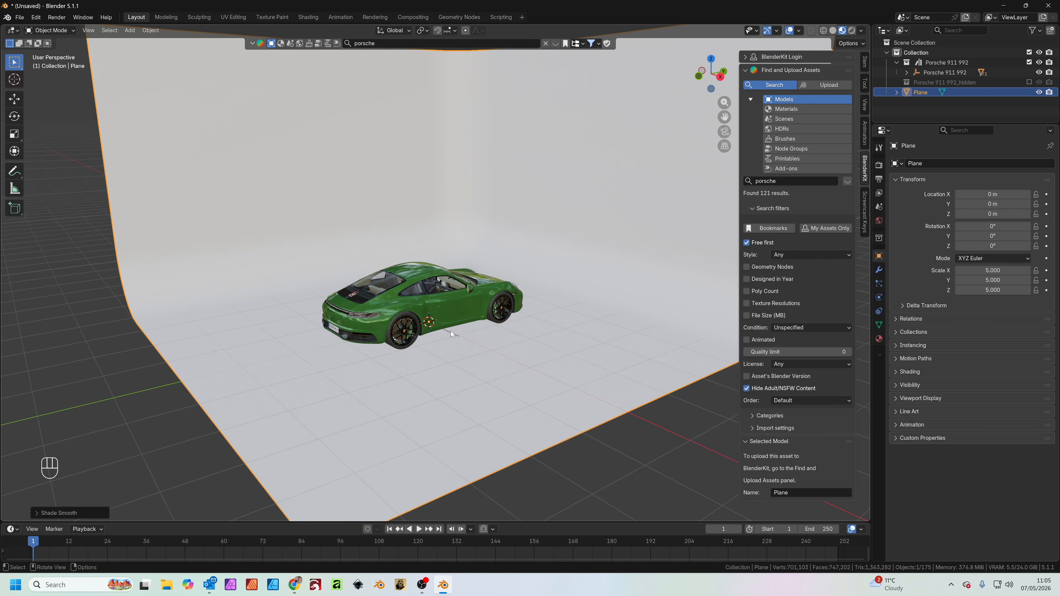
Rotate the Porsche 911 992 parent object 180° around the Z axis
{"action": "left_click", "coordinate": [916, 75]}
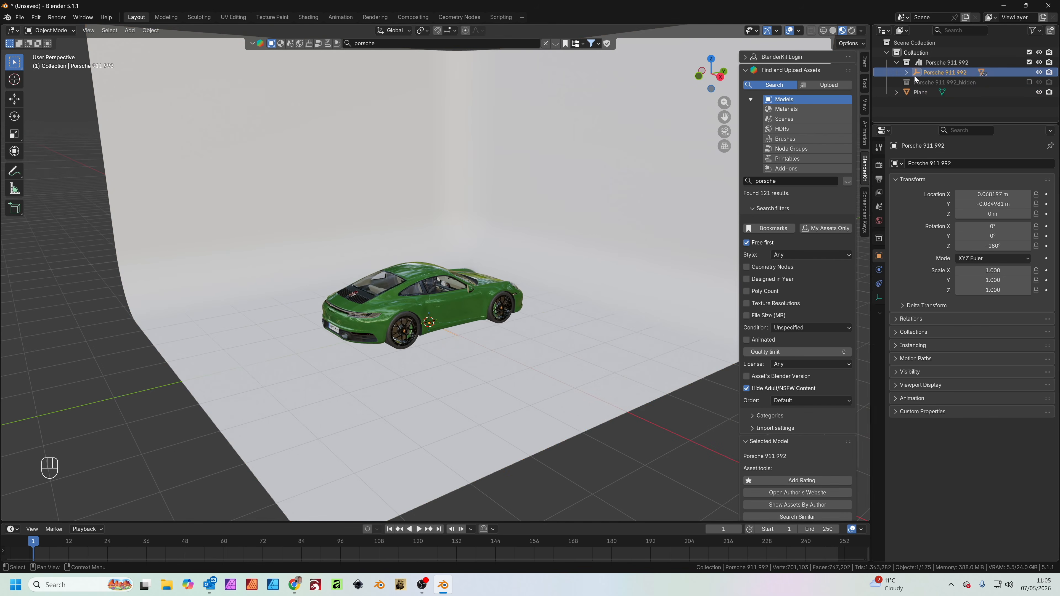
{"action": "key", "text": "r"}
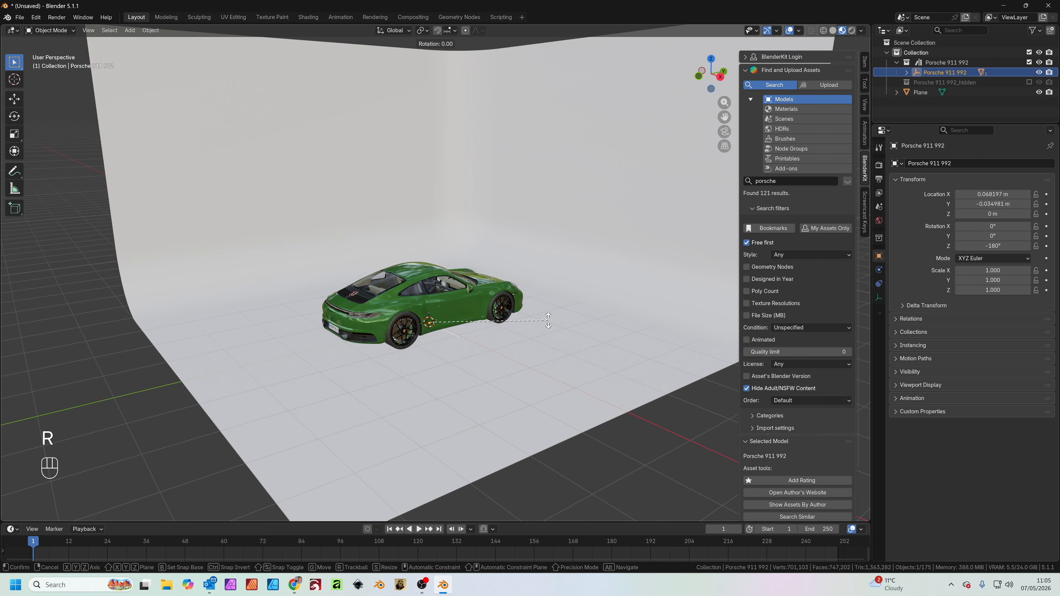
{"action": "key", "text": "z"}
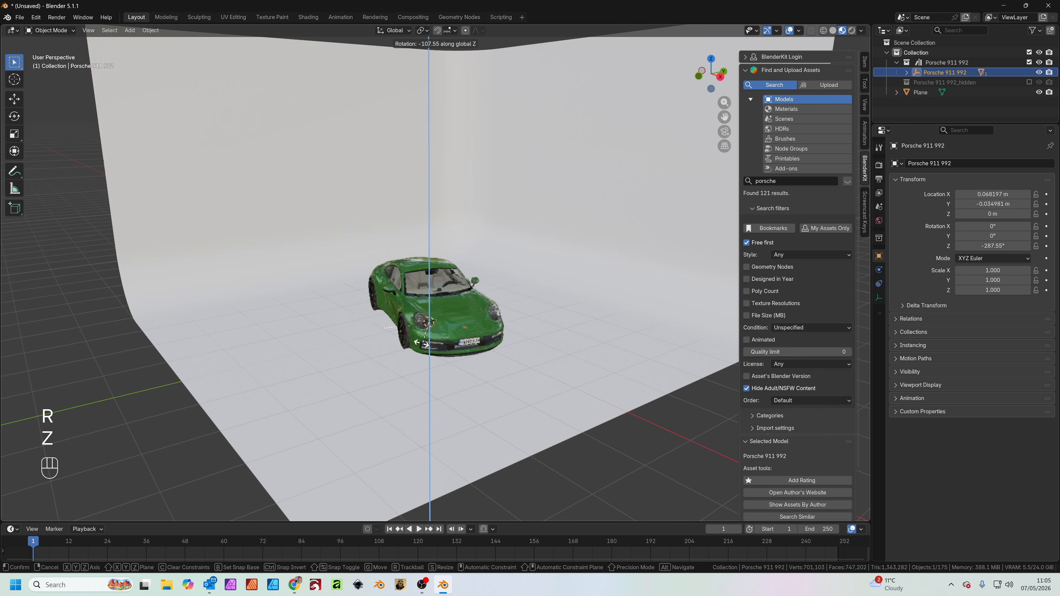
{"action": "key", "text": "KP_1"}
{"action": "key", "text": "KP_8"}
{"action": "key", "text": "KP_0"}
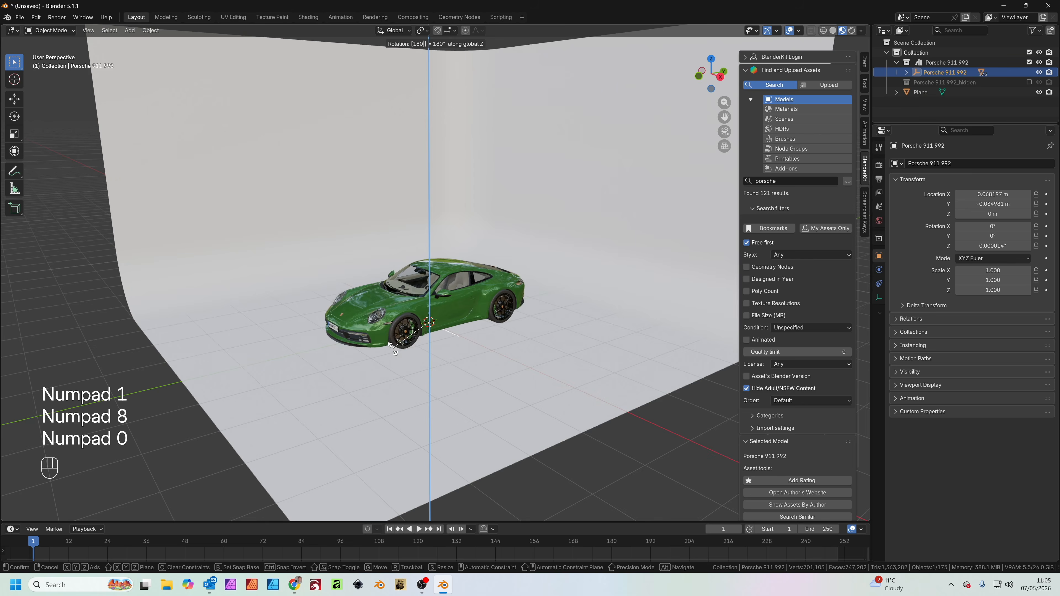
{"action": "key", "text": "KP_Enter"}
Delete all keyframes of the car's front headlight glass at frame 28 and enlarge the timeline area
{"action": "scroll", "coordinate": [458, 353], "scroll_direction": "up", "scroll_amount": 3}
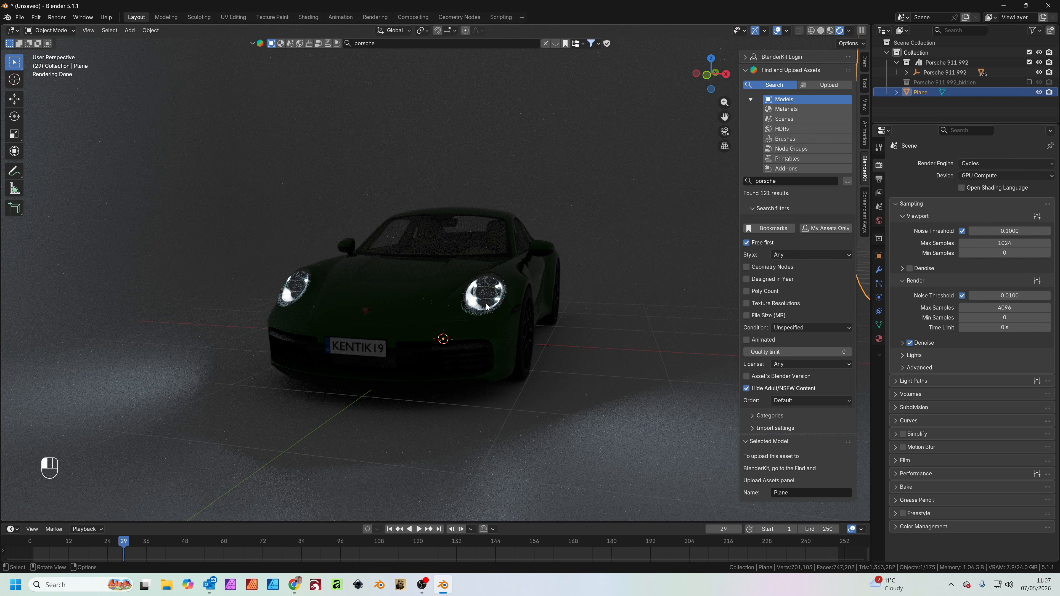
{"action": "left_click", "coordinate": [487, 307]}
{"action": "left_click_drag", "start_coordinate": [91, 543], "coordinate": [120, 544]}
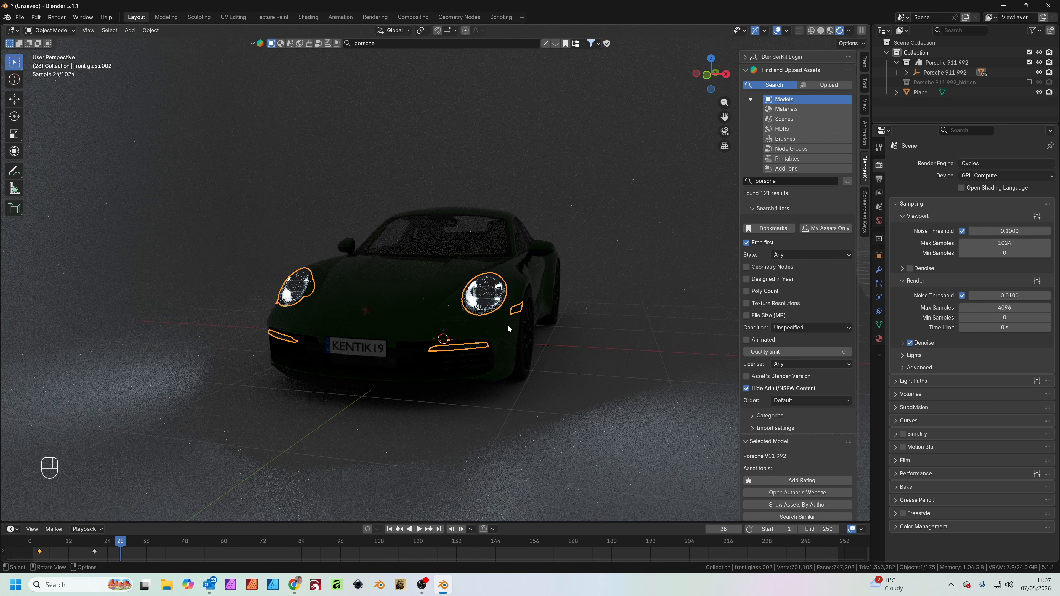
{"action": "left_click", "coordinate": [111, 555]}
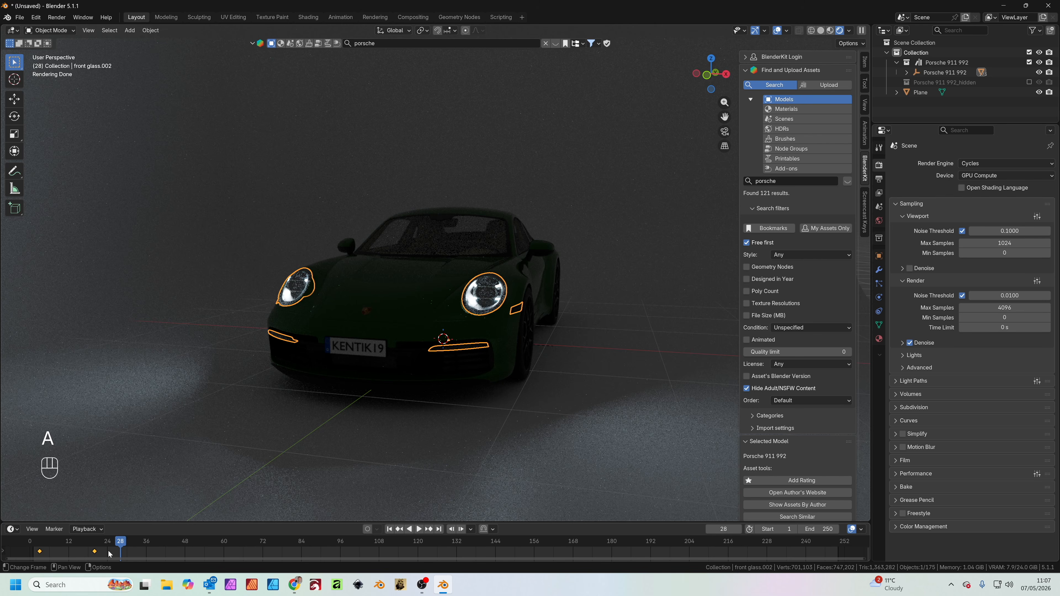
{"action": "key", "text": "x"}
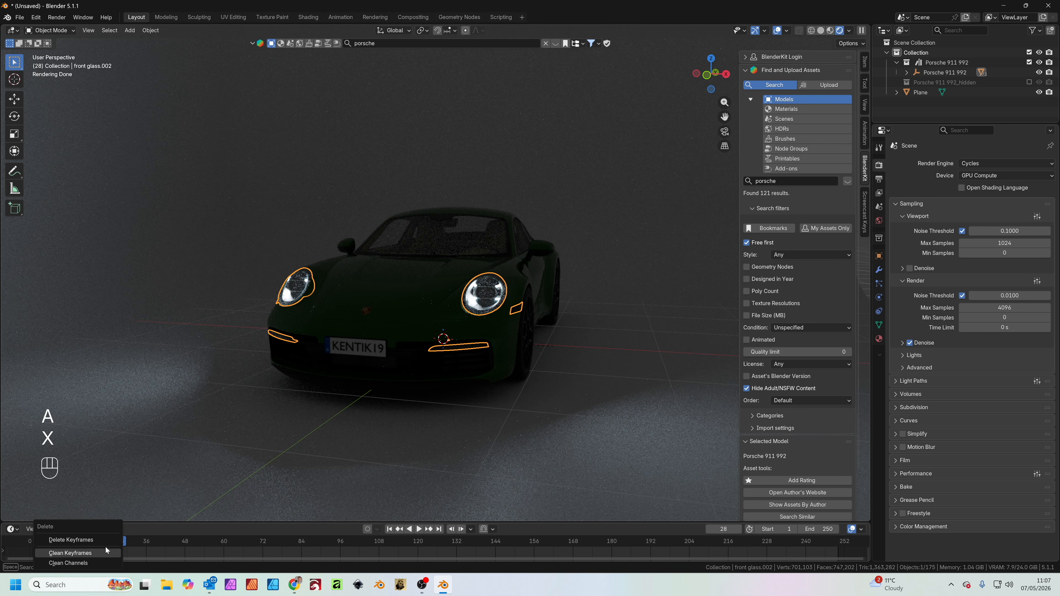
{"action": "left_click", "coordinate": [107, 541]}
{"action": "left_click_drag", "start_coordinate": [129, 522], "coordinate": [128, 521]}
{"action": "left_click_drag", "start_coordinate": [129, 522], "coordinate": [128, 421]}
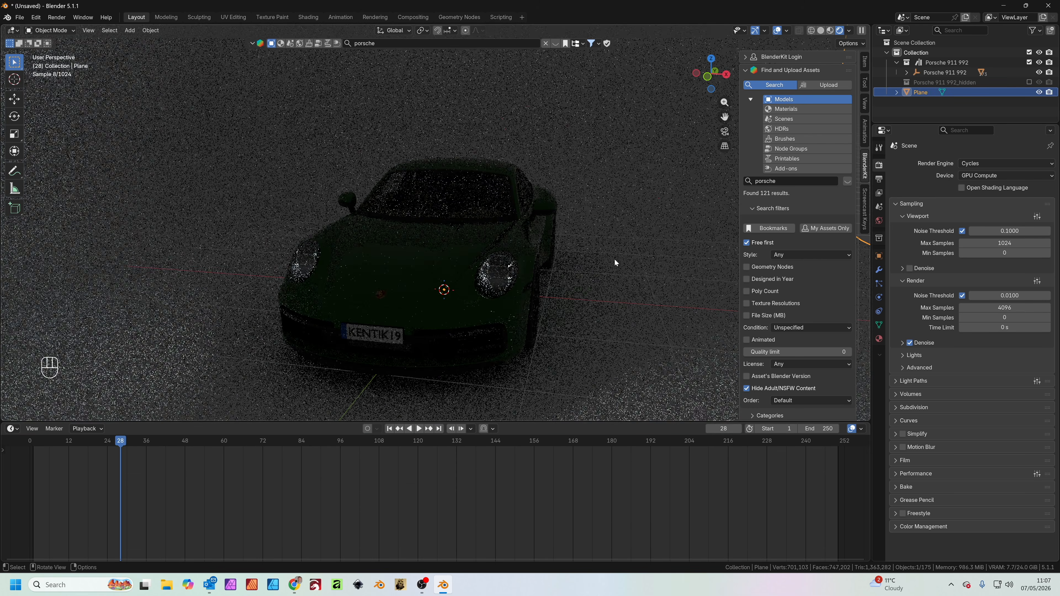
Add an area light and raise it about 1.85 m along Z above the car
{"action": "key", "text": "shift+a"}
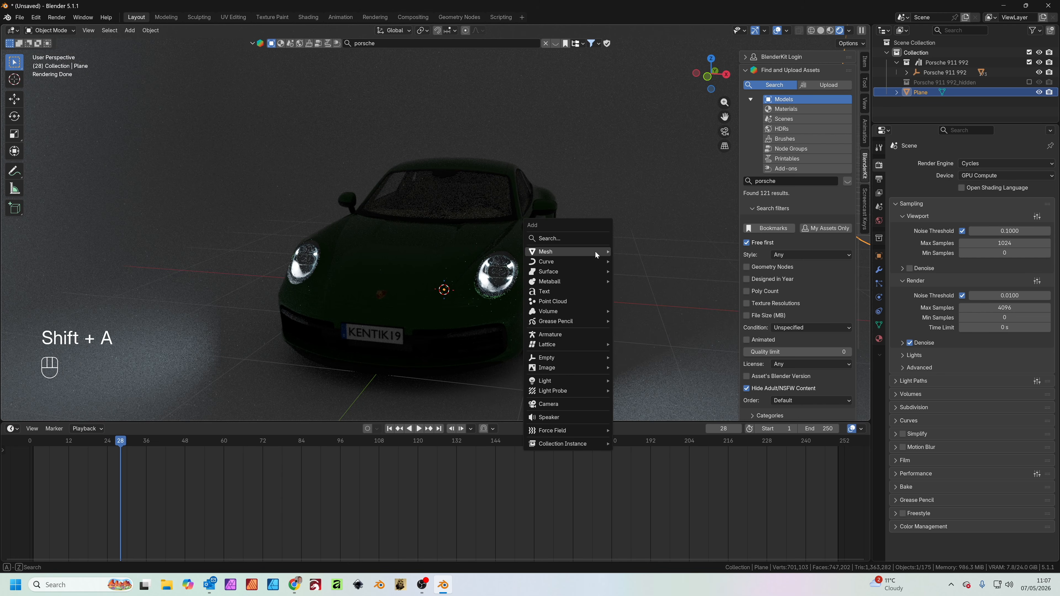
{"action": "mouse_move", "coordinate": [574, 382]}
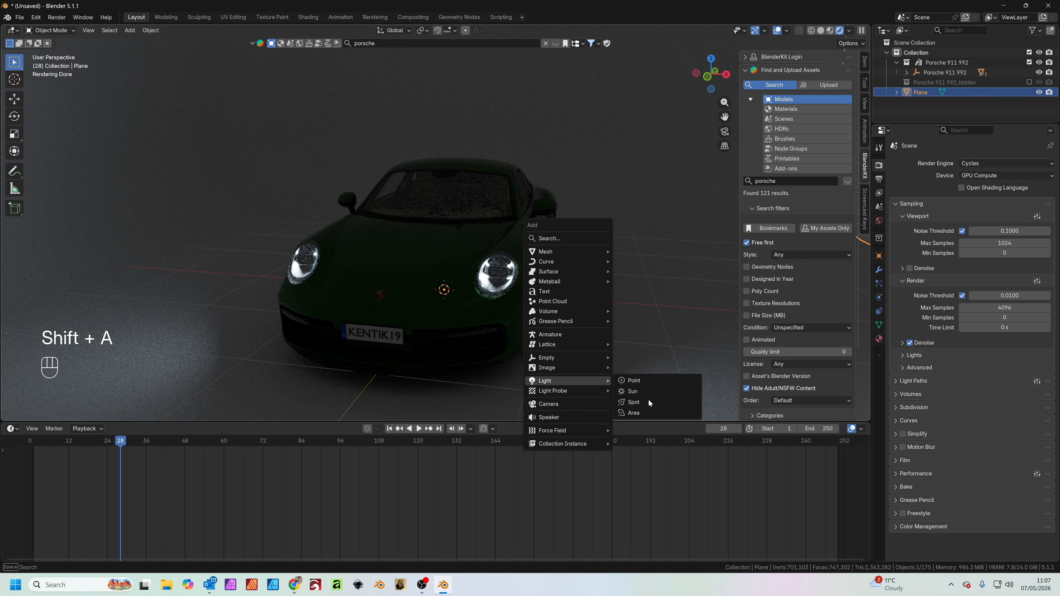
{"action": "left_click", "coordinate": [647, 413]}
{"action": "middle_click_drag", "start_coordinate": [542, 306], "coordinate": [467, 321]}
{"action": "key", "text": "g"}
{"action": "key", "text": "z"}
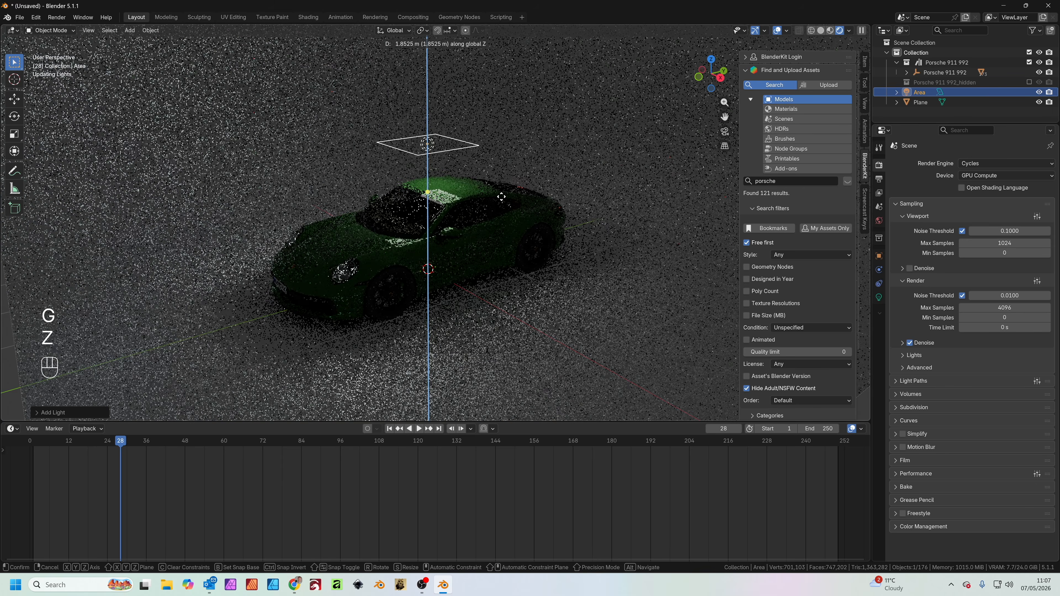
{"action": "left_click", "coordinate": [501, 196]}
Enlarge the area light to about three times its size and stretch it about 1.58 times along Y over the car
{"action": "key", "text": "s"}
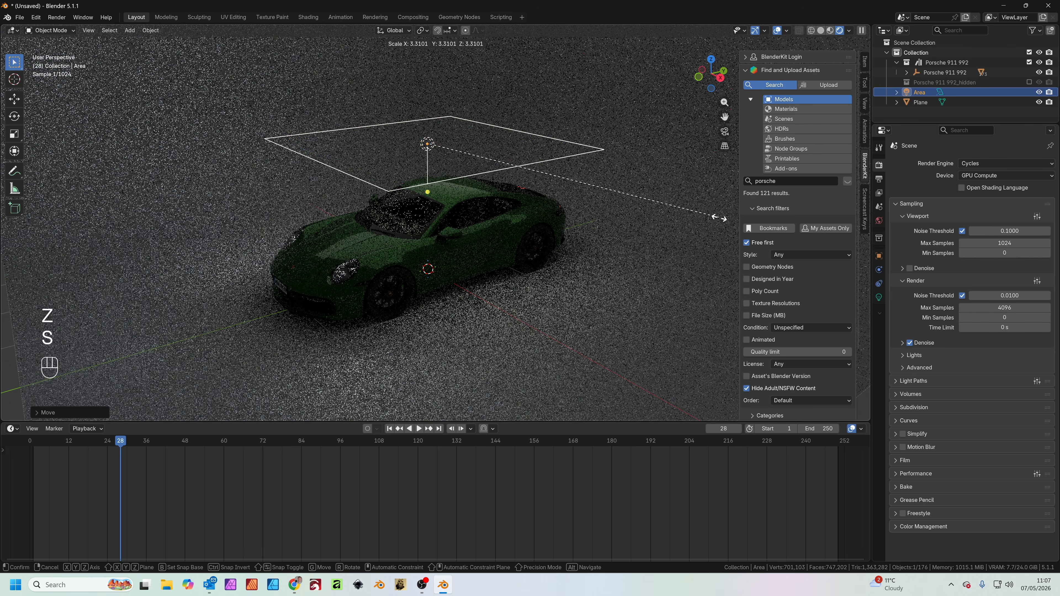
{"action": "left_click", "coordinate": [686, 219]}
{"action": "middle_click_drag", "start_coordinate": [686, 220], "coordinate": [557, 295]}
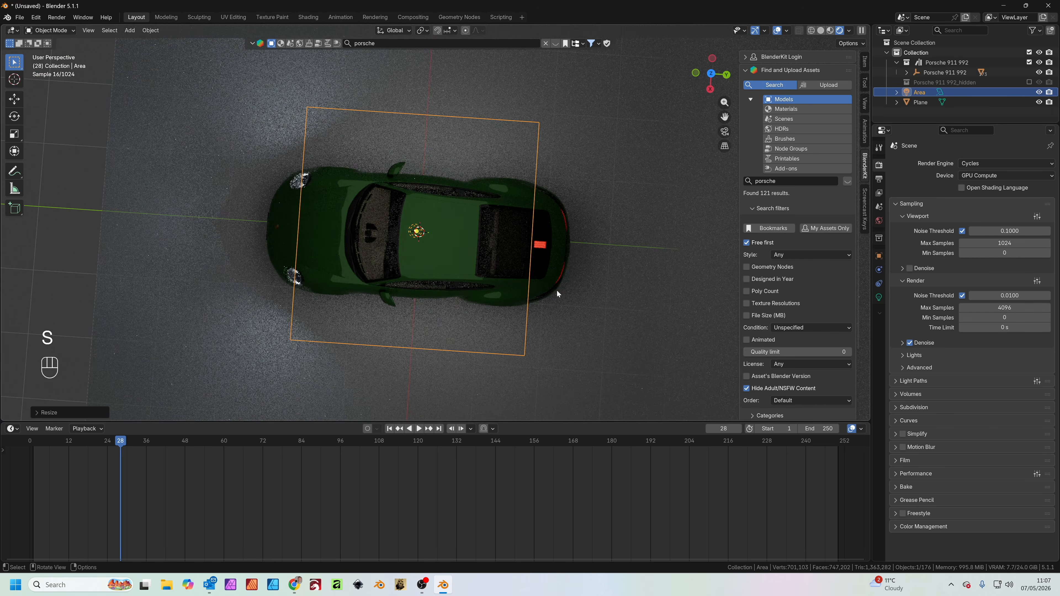
{"action": "key", "text": "s"}
{"action": "key", "text": "y"}
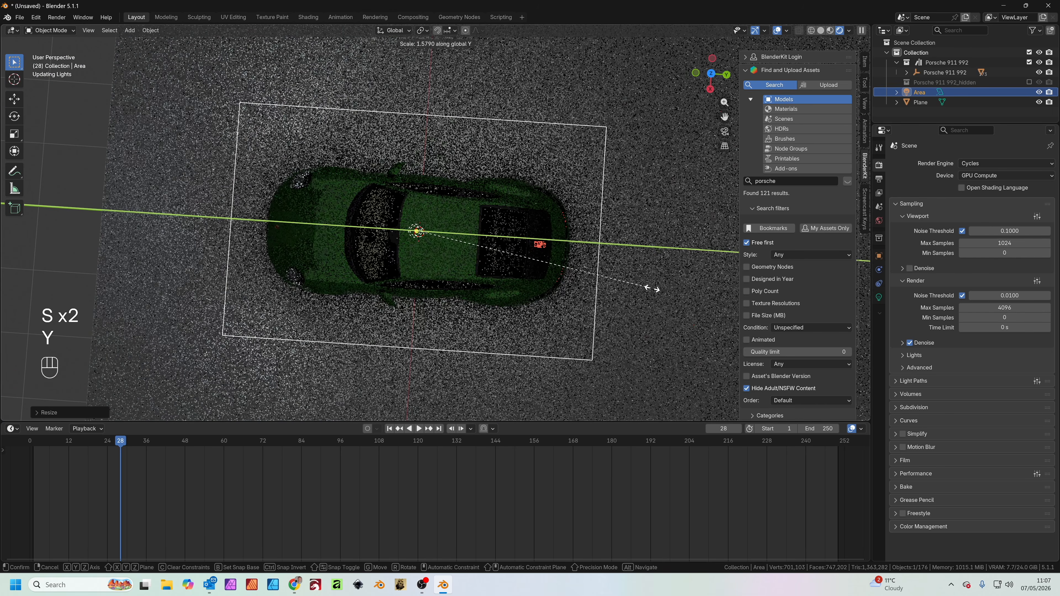
{"action": "left_click", "coordinate": [651, 289]}
{"action": "middle_click_drag", "start_coordinate": [658, 294], "coordinate": [524, 222]}
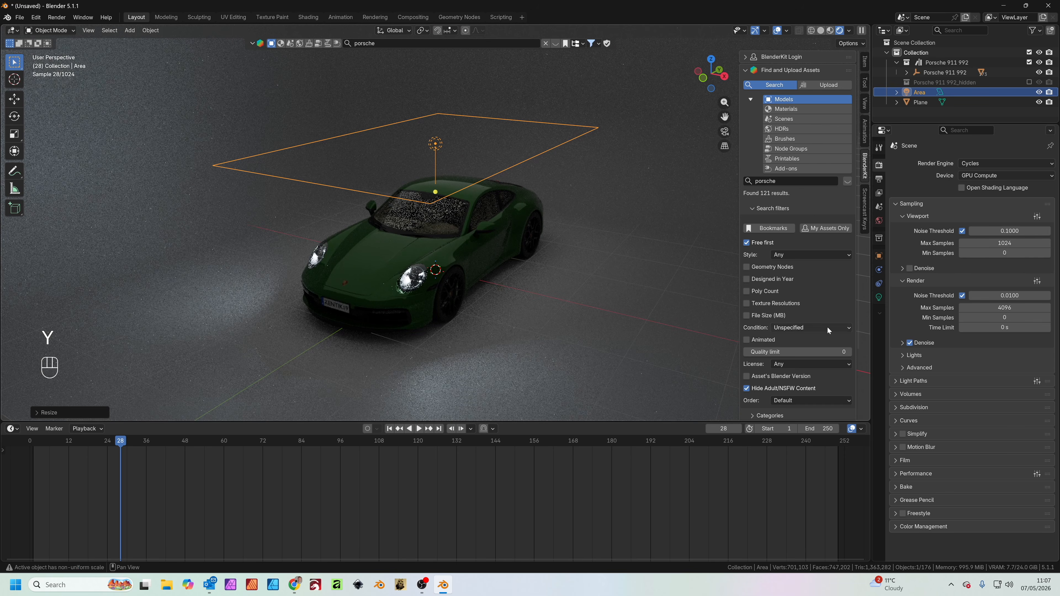
Set the area light's power to 200
{"action": "left_click", "coordinate": [879, 297]}
{"action": "left_click", "coordinate": [1007, 249]}
{"action": "type", "text": "200"}
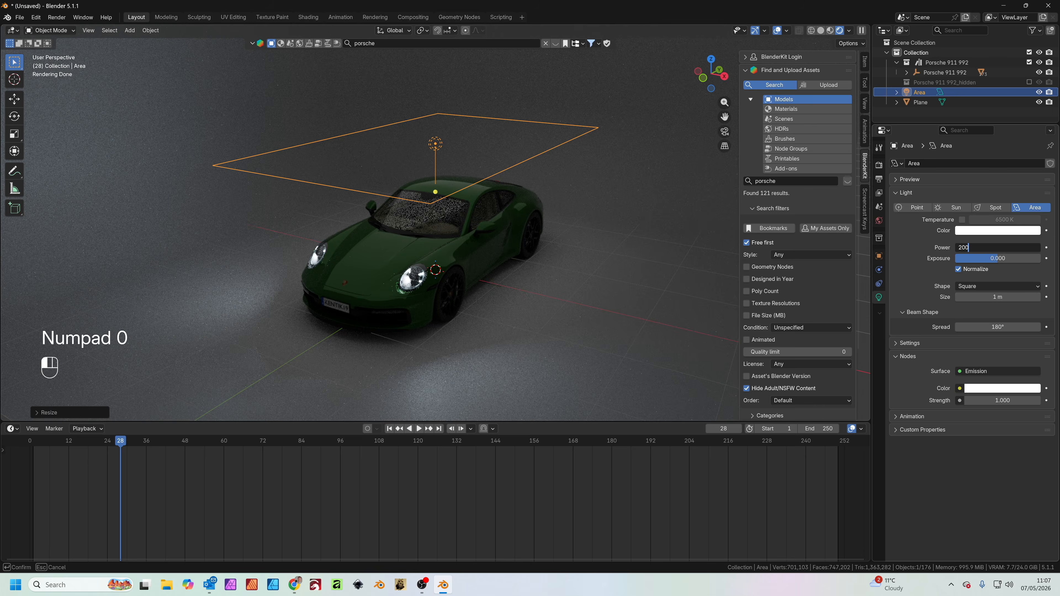
{"action": "key", "text": "Return"}
Delete the lettering on the car's front number plate
{"action": "scroll", "coordinate": [556, 304], "scroll_direction": "up", "scroll_amount": 3}
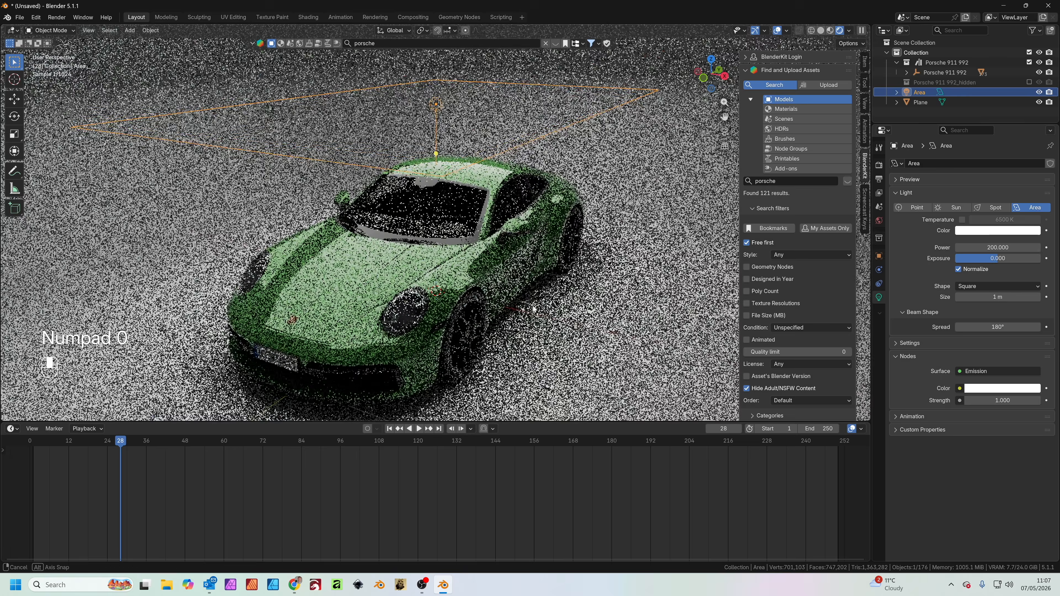
{"action": "middle_click_drag", "start_coordinate": [399, 350], "coordinate": [423, 307], "text": "shift"}
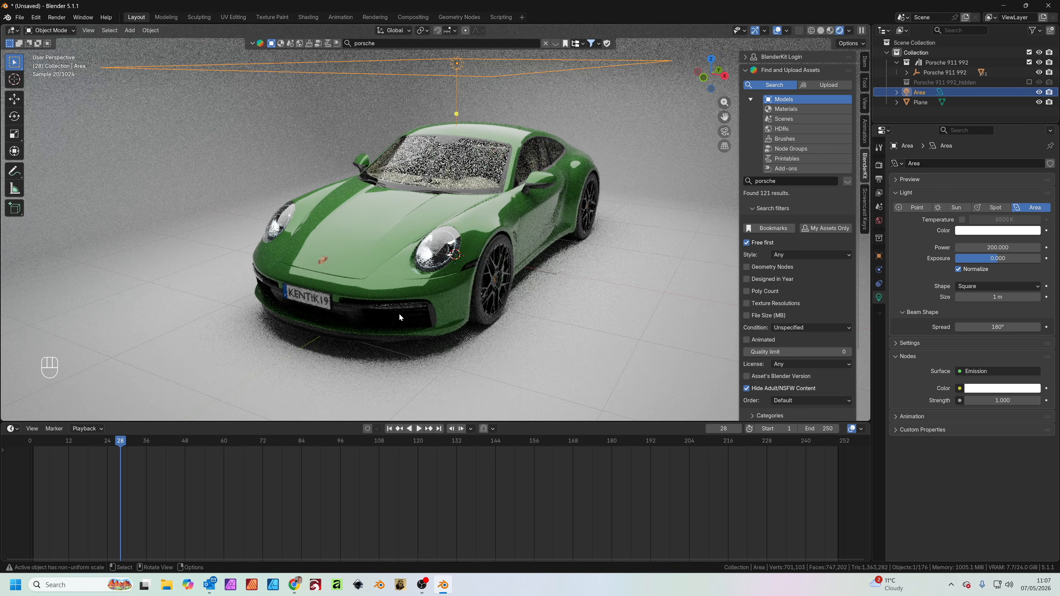
{"action": "middle_click_drag", "start_coordinate": [311, 308], "coordinate": [317, 308]}
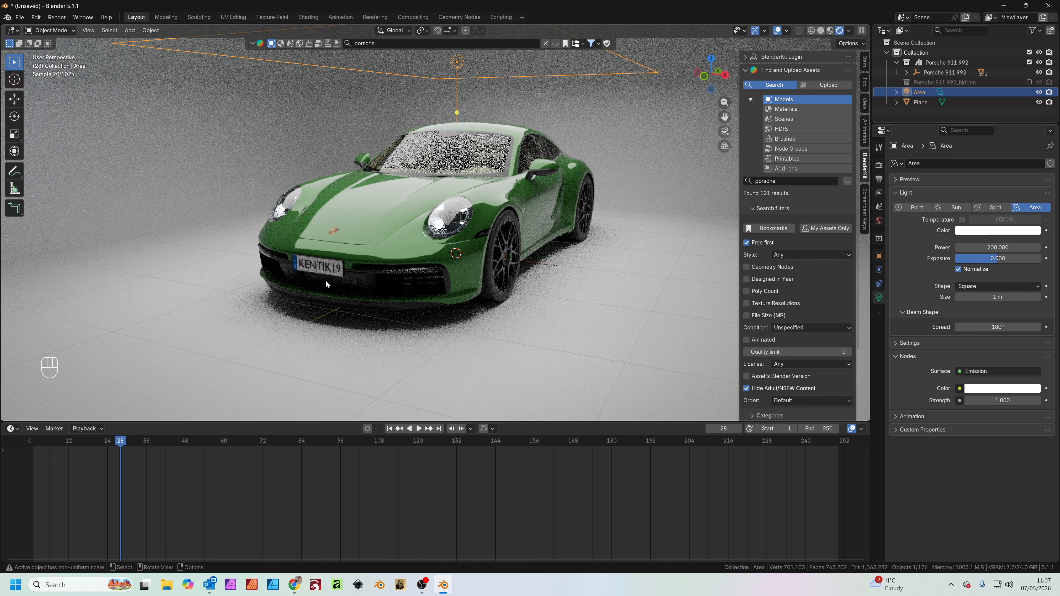
{"action": "left_click", "coordinate": [328, 270]}
{"action": "key", "text": "x"}
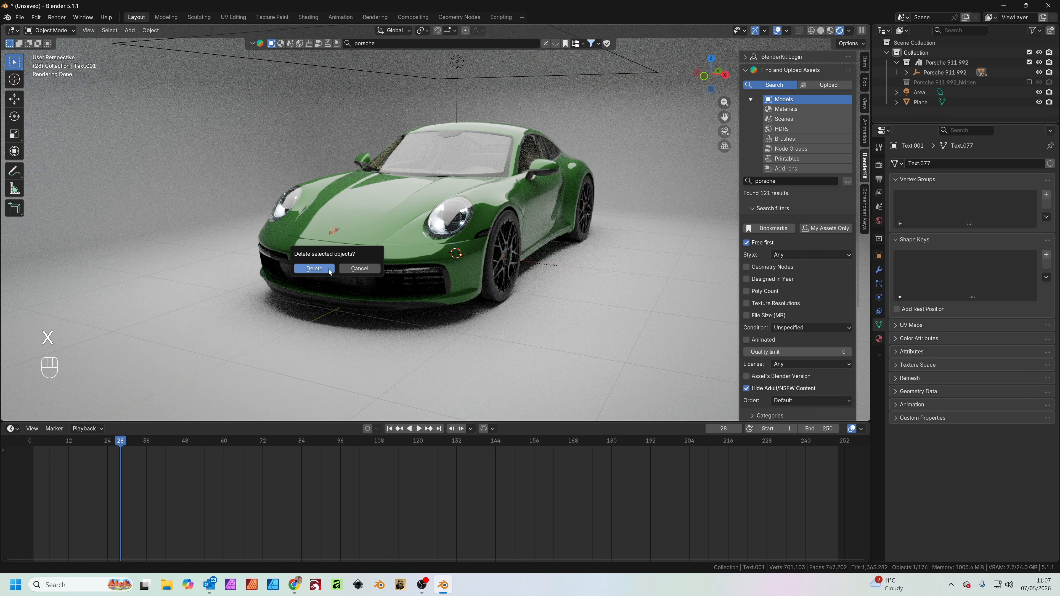
{"action": "left_click", "coordinate": [328, 271]}
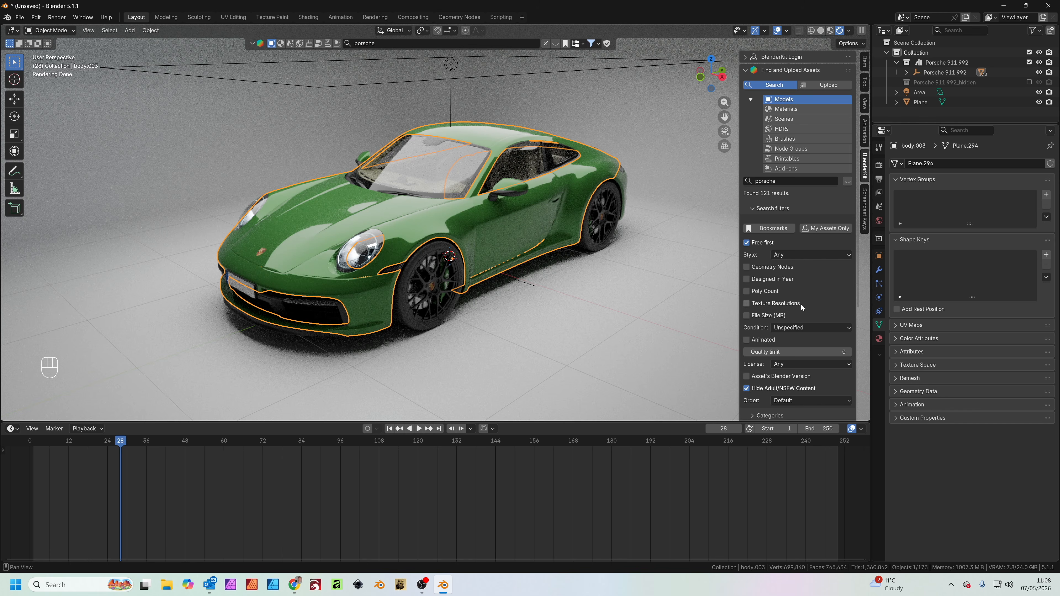
Rename the first material of the car's body object as Car Paint
{"action": "left_click", "coordinate": [879, 339]}
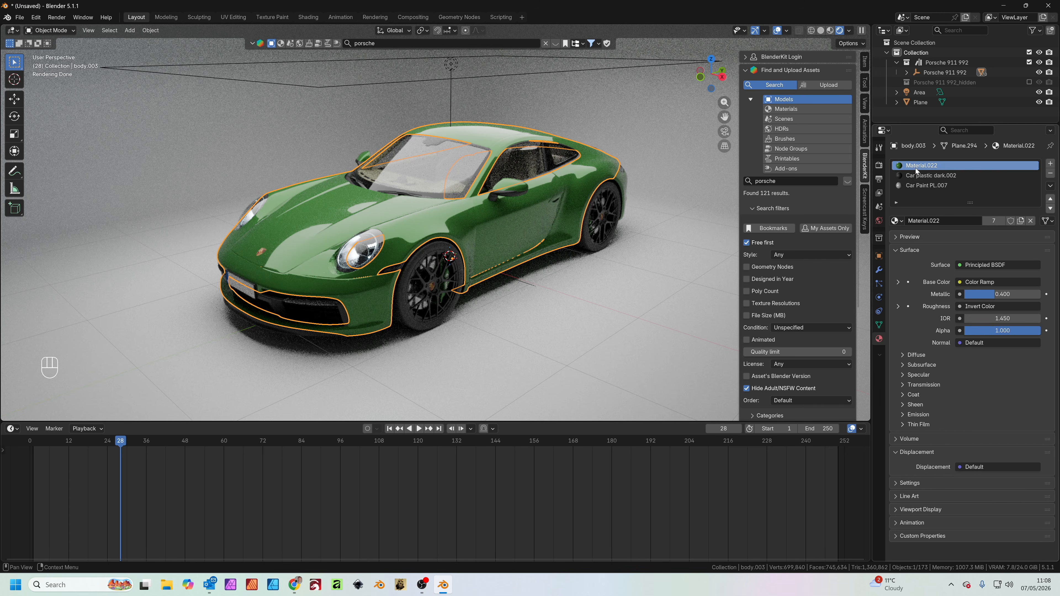
{"action": "double_click", "coordinate": [923, 221]}
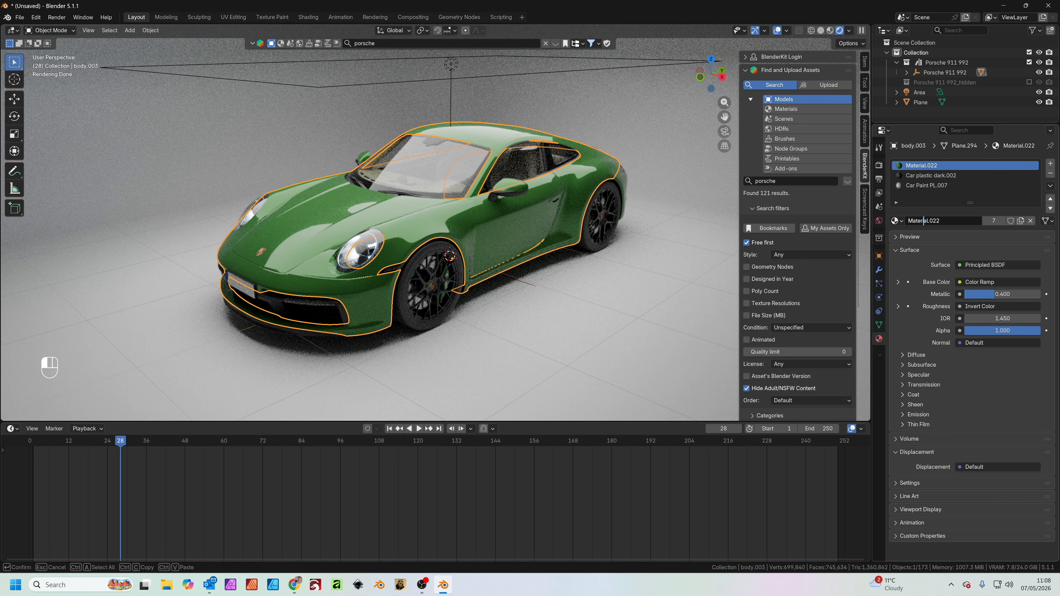
{"action": "type", "text": "Car Paint"}
{"action": "key", "text": "Return"}
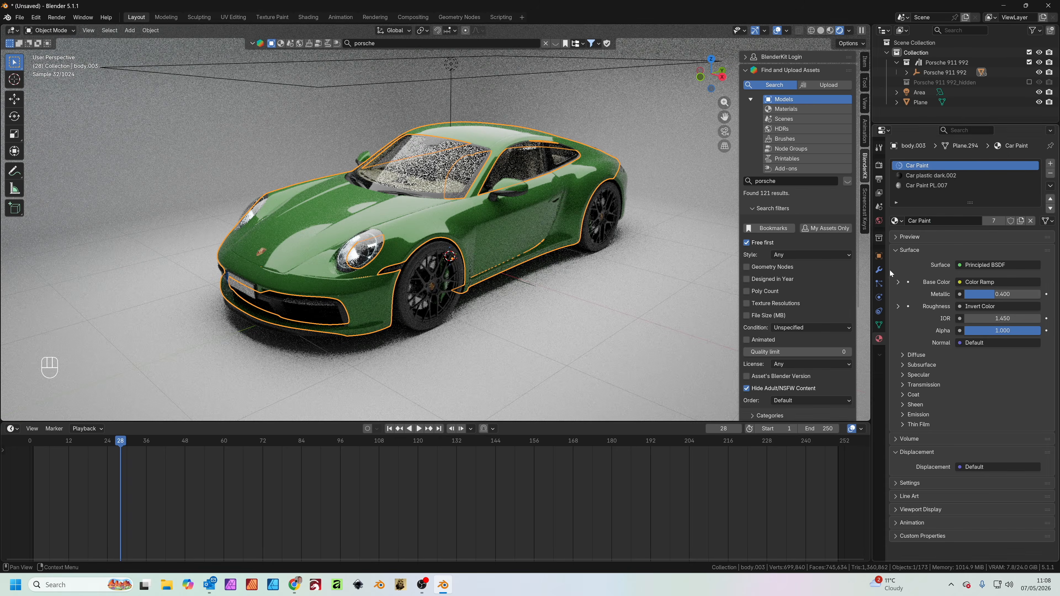
Remove the green stop from the Car Paint colour ramp and make the remaining stop light blue, hue 0.625, saturation 0.293, value 0.924
{"action": "left_click", "coordinate": [898, 283]}
{"action": "left_click", "coordinate": [965, 312]}
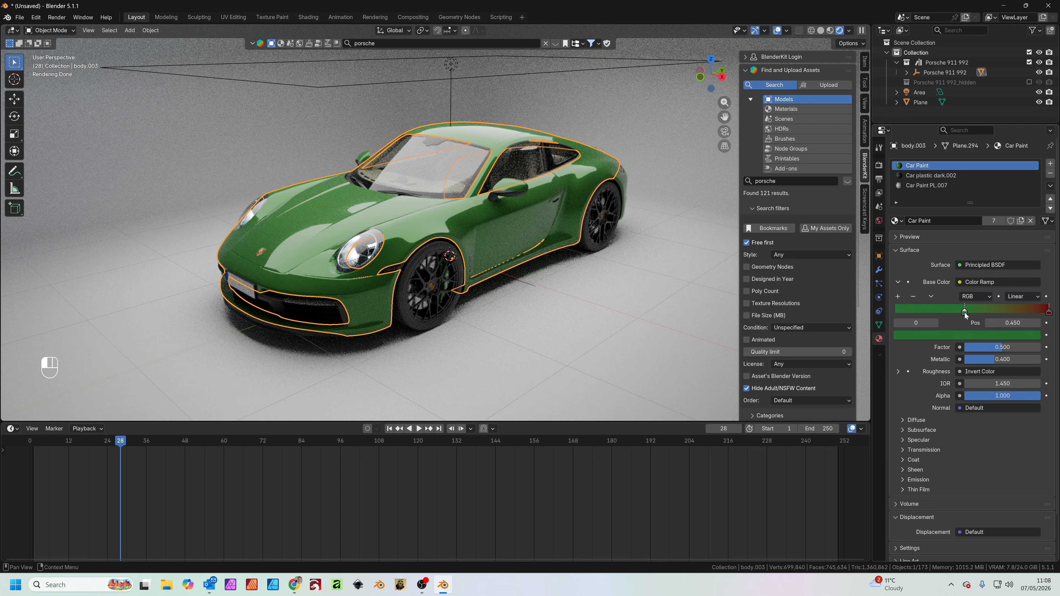
{"action": "left_click", "coordinate": [913, 296]}
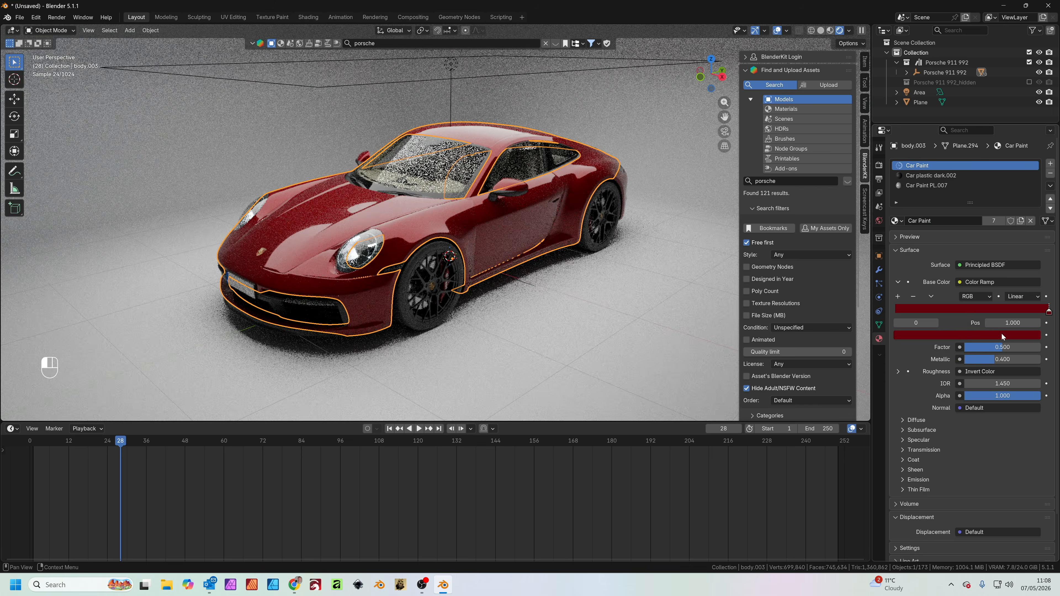
{"action": "left_click", "coordinate": [1002, 333]}
{"action": "mouse_move", "coordinate": [997, 188]}
{"action": "left_mouse_down"}
{"action": "mouse_move", "coordinate": [1003, 203]}
{"action": "mouse_move", "coordinate": [1020, 184]}
{"action": "mouse_move", "coordinate": [996, 197]}
{"action": "left_mouse_up"}
{"action": "scroll", "coordinate": [996, 196], "scroll_direction": "up", "scroll_amount": 1}
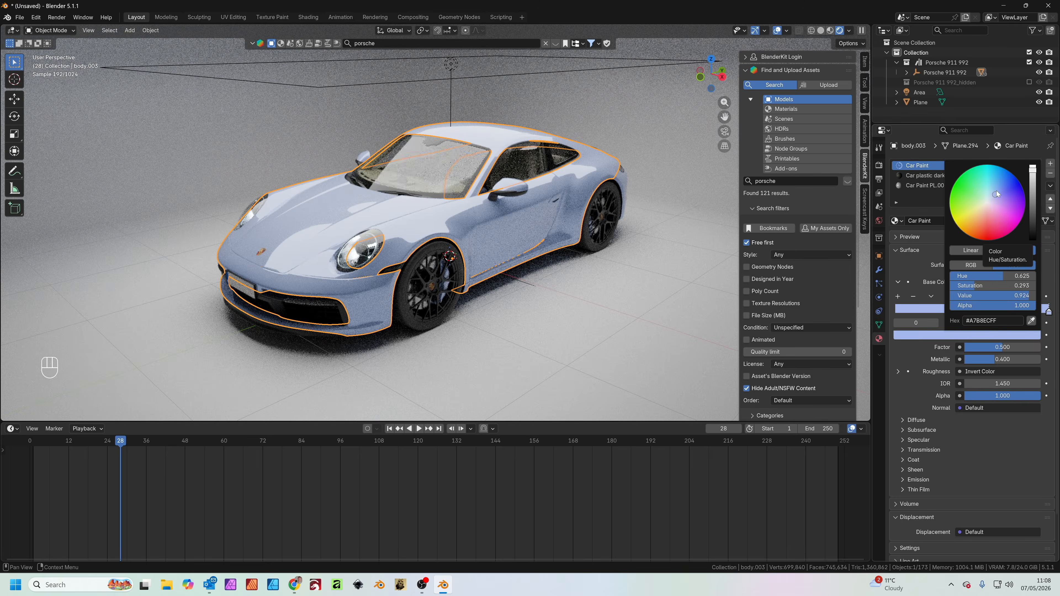
Duplicate the complete Porsche 911 992 hierarchy and place the copy about 2.9 m along the X axis
{"action": "left_click", "coordinate": [891, 103]}
{"action": "scroll", "coordinate": [485, 227], "scroll_direction": "down", "scroll_amount": 1}
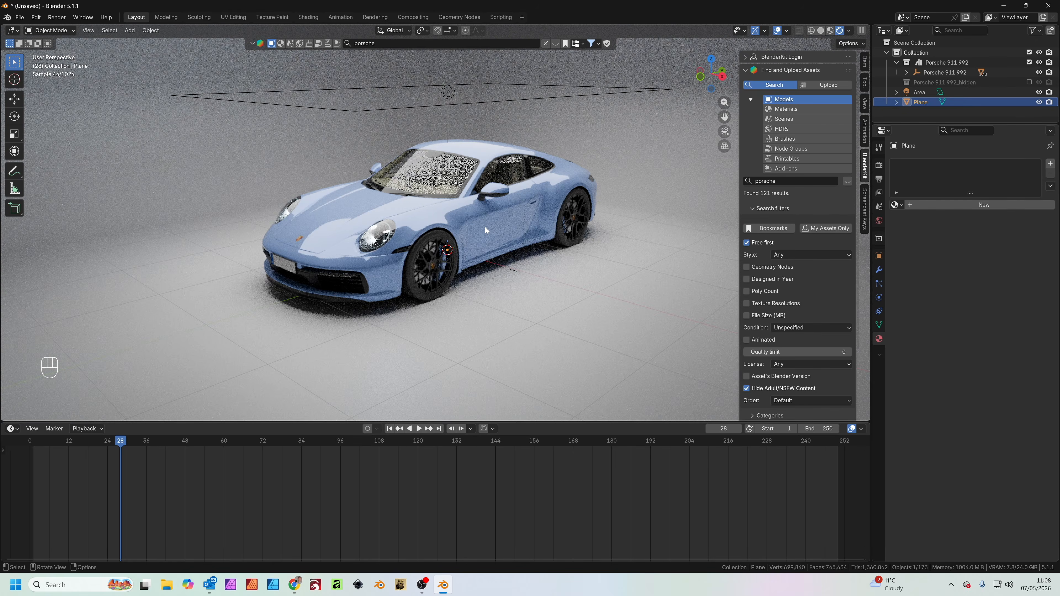
{"action": "scroll", "coordinate": [488, 209], "scroll_direction": "down", "scroll_amount": 2}
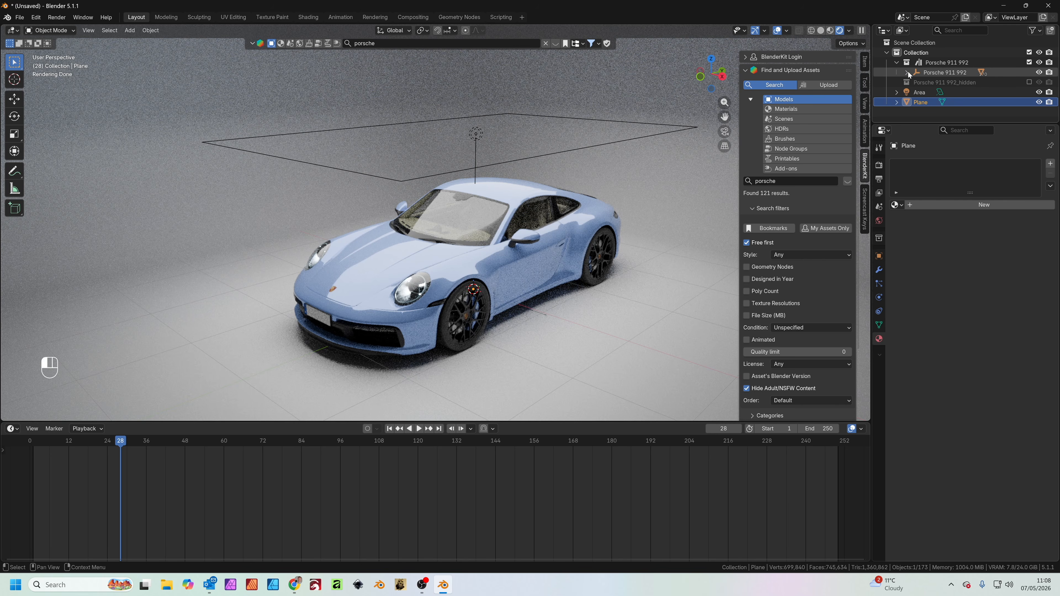
{"action": "left_click", "coordinate": [931, 73]}
{"action": "right_click", "coordinate": [931, 73]}
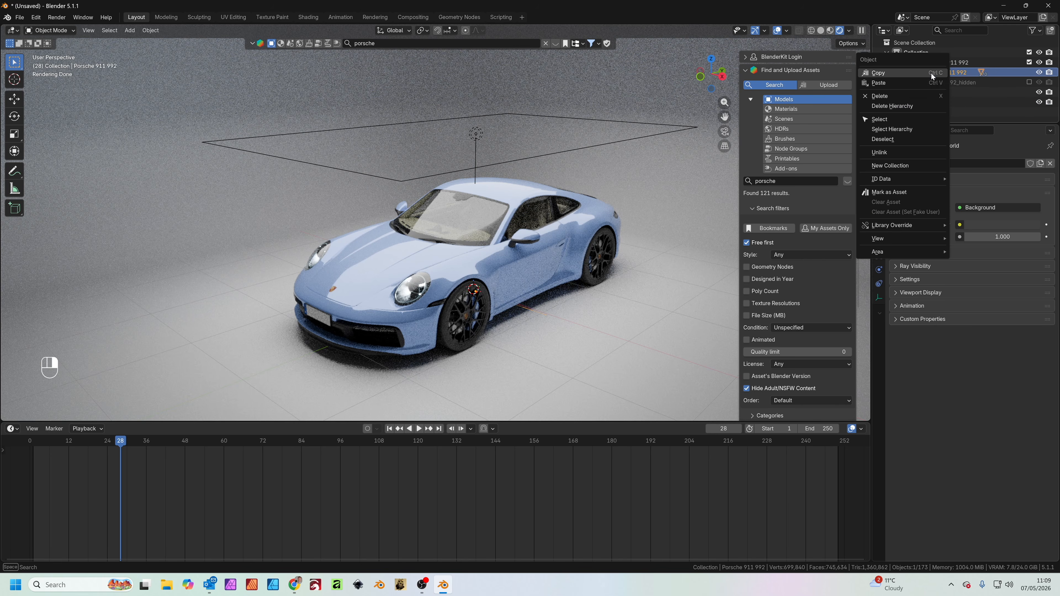
{"action": "left_click", "coordinate": [902, 130]}
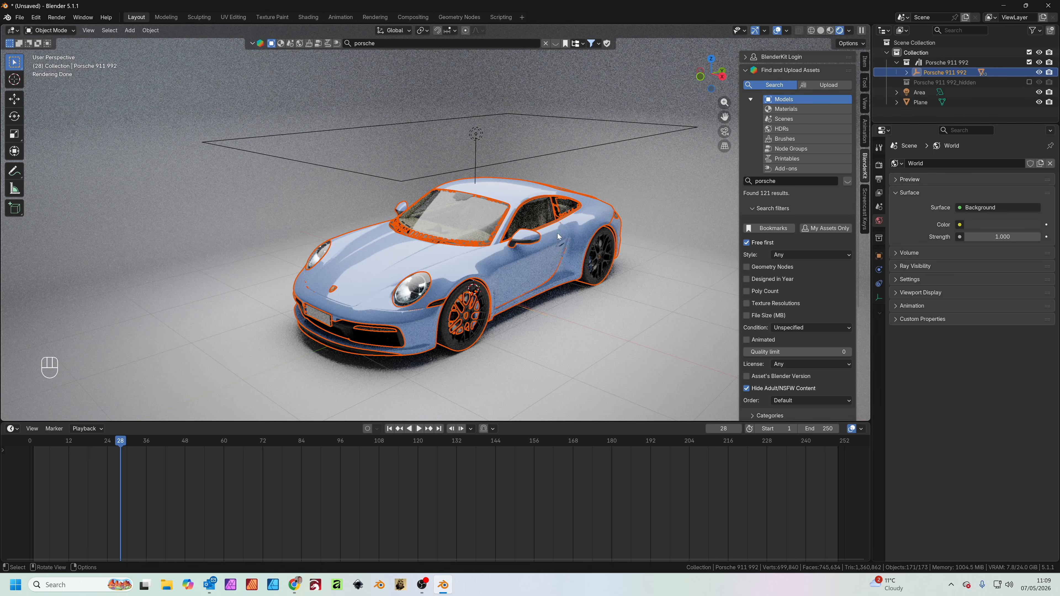
{"action": "key", "text": "shift+d"}
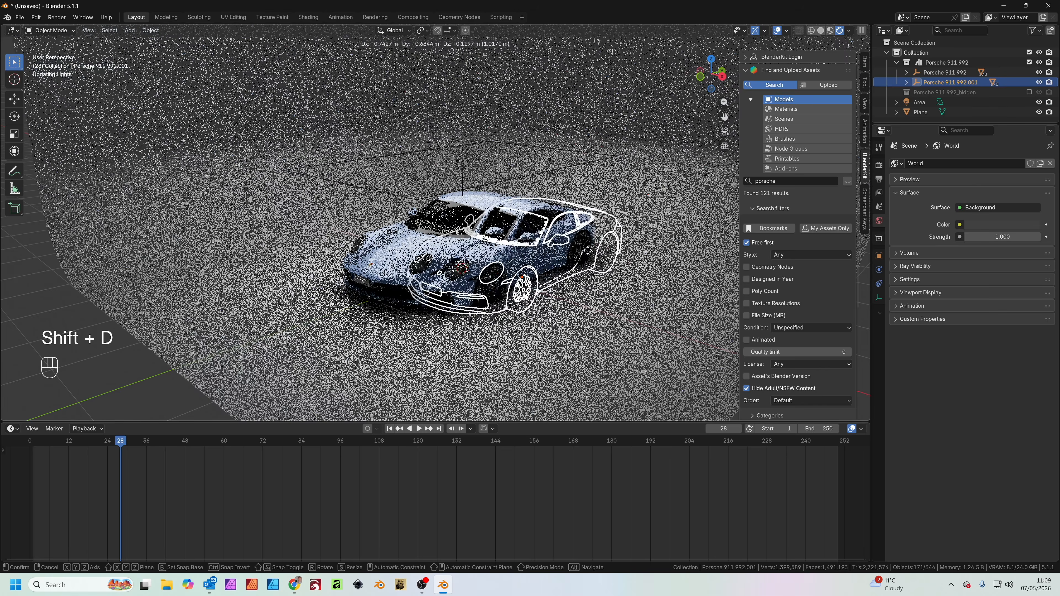
{"action": "key", "text": "x"}
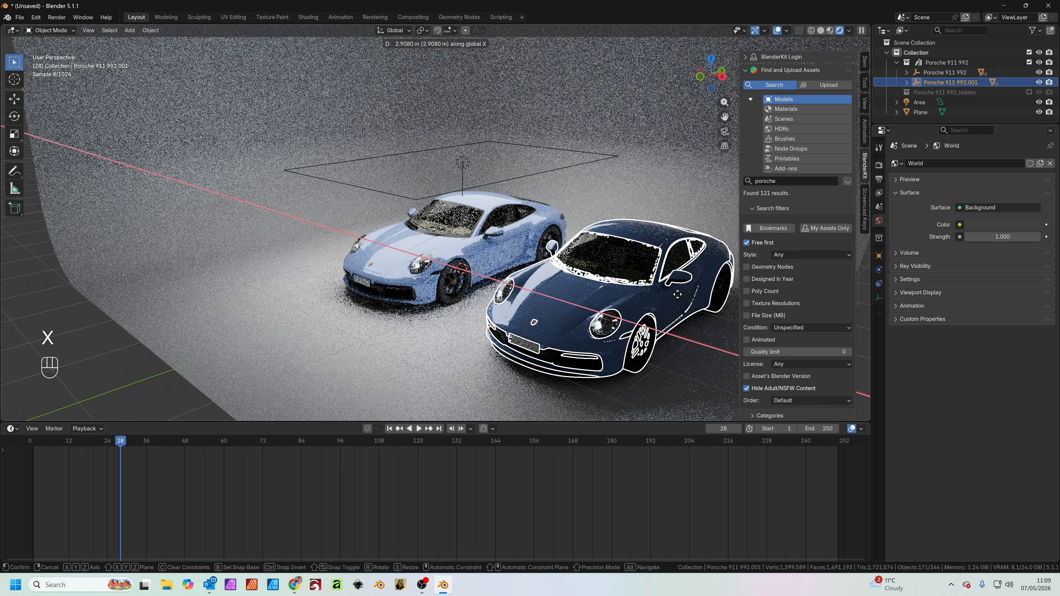
{"action": "left_click", "coordinate": [677, 293]}
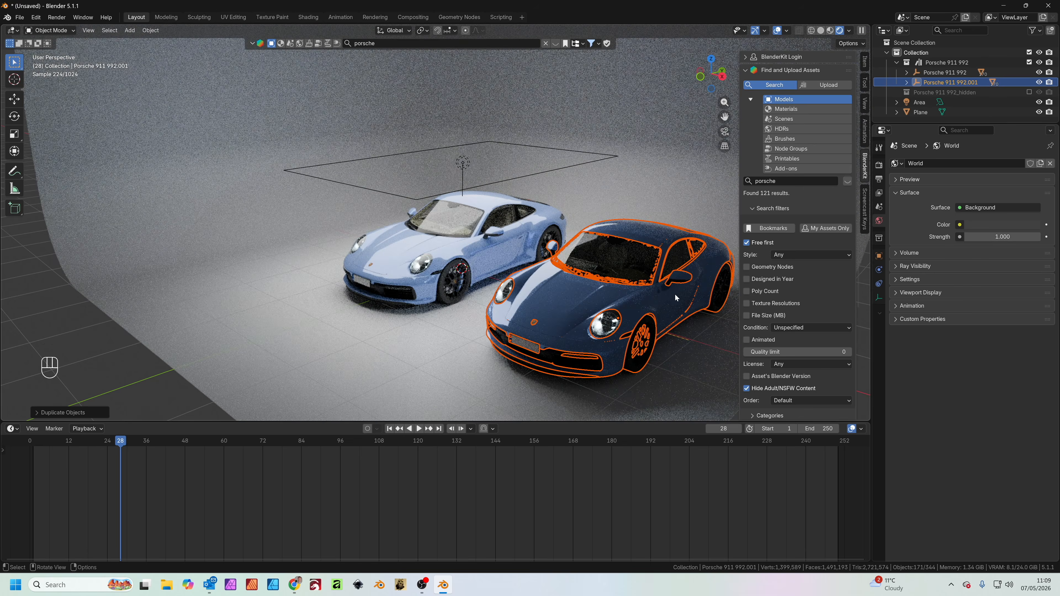
Rename the parent object of the duplicated car as Low res
{"action": "middle_click_drag", "start_coordinate": [675, 293], "coordinate": [467, 227], "text": "shift"}
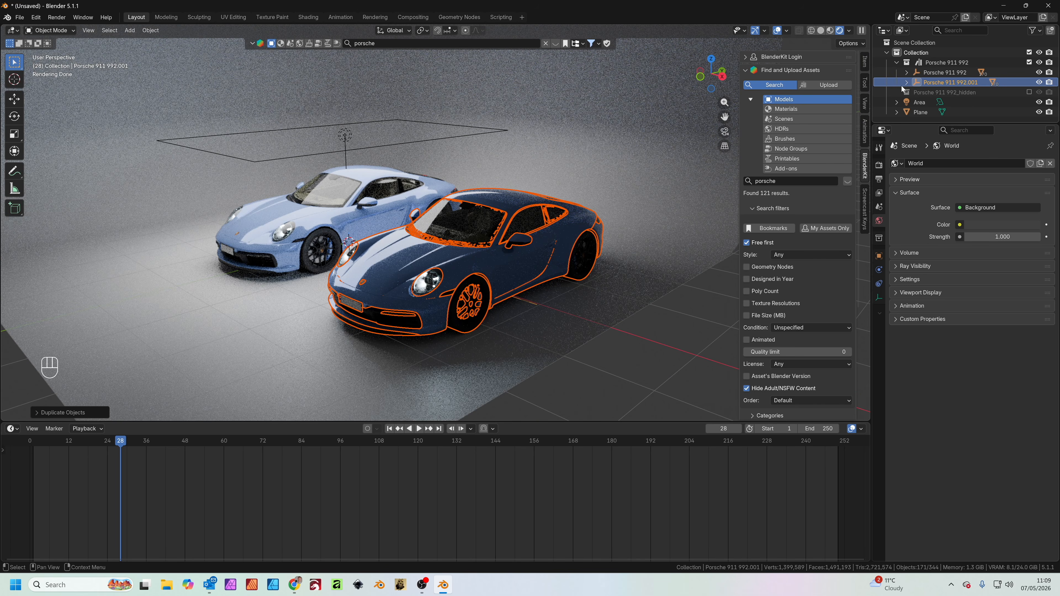
{"action": "double_click", "coordinate": [941, 82]}
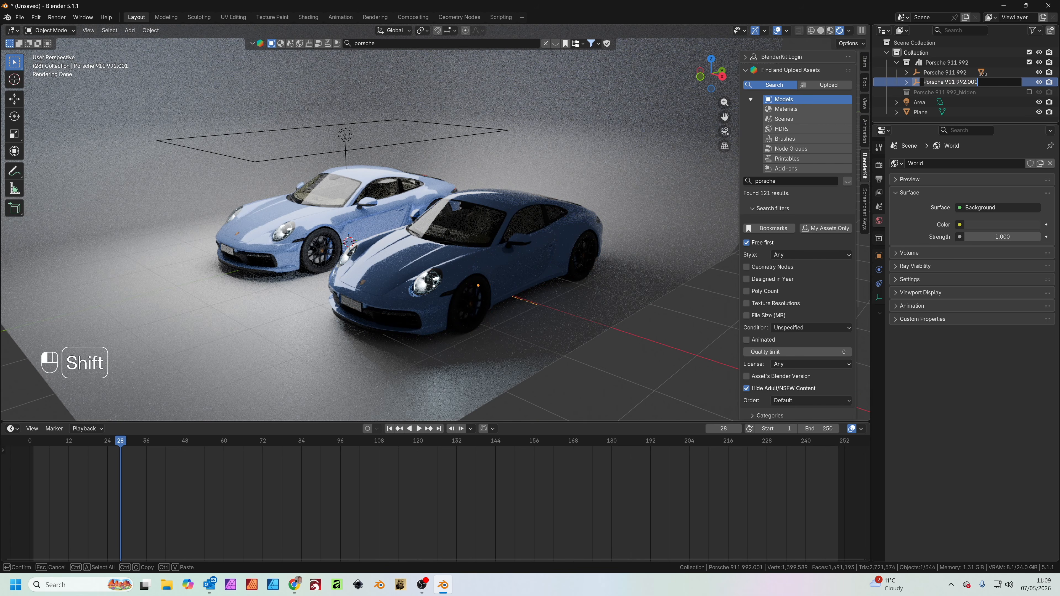
{"action": "type", "text": "Low res"}
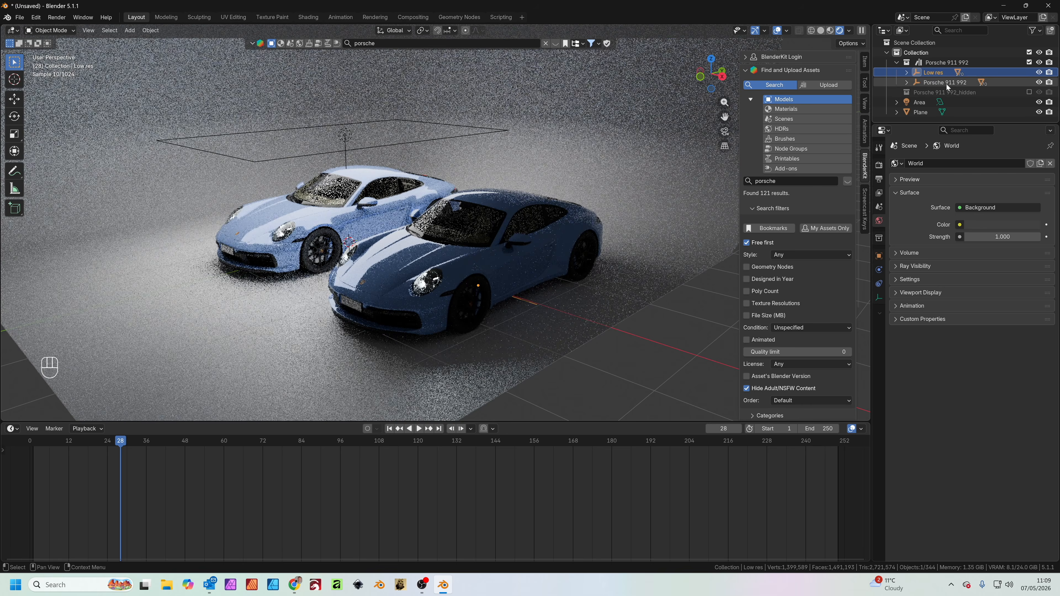
{"action": "key", "text": "Return"}
Select all child parts of the Low res parent, from bbumper.001 to wiper.001, and convert them to mesh
{"action": "left_click", "coordinate": [907, 73]}
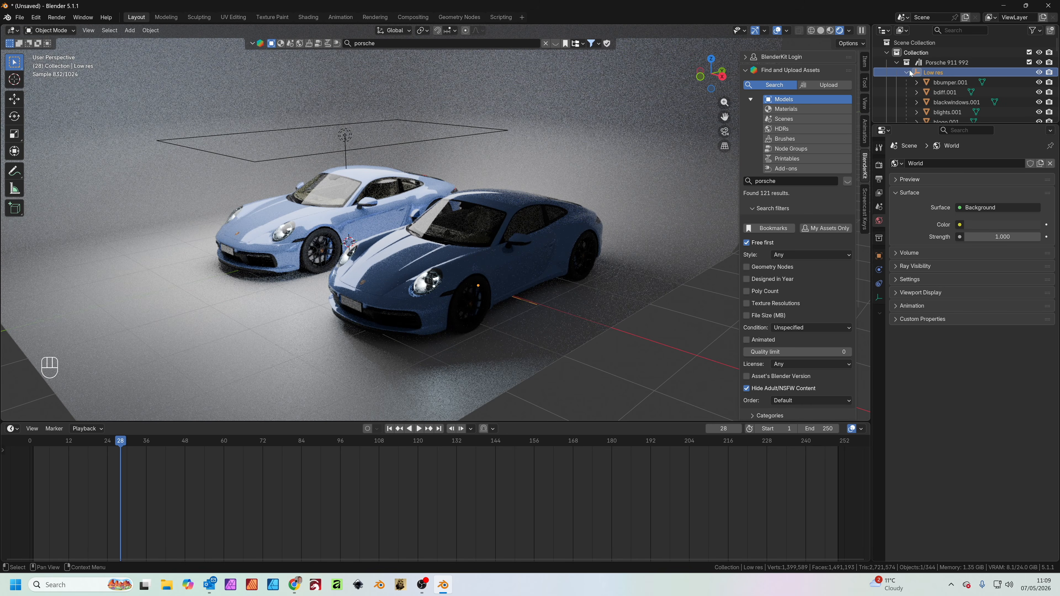
{"action": "left_click", "coordinate": [952, 82]}
{"action": "scroll", "coordinate": [953, 81], "scroll_direction": "down", "scroll_amount": 5}
{"action": "scroll", "coordinate": [953, 81], "scroll_direction": "down", "scroll_amount": 10}
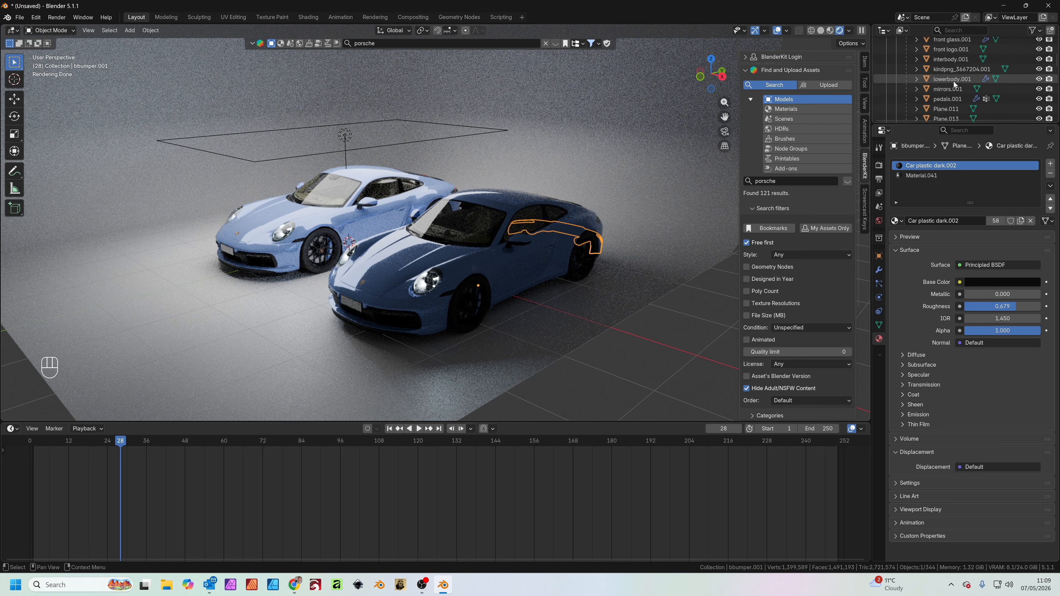
{"action": "scroll", "coordinate": [953, 83], "scroll_direction": "down", "scroll_amount": 15}
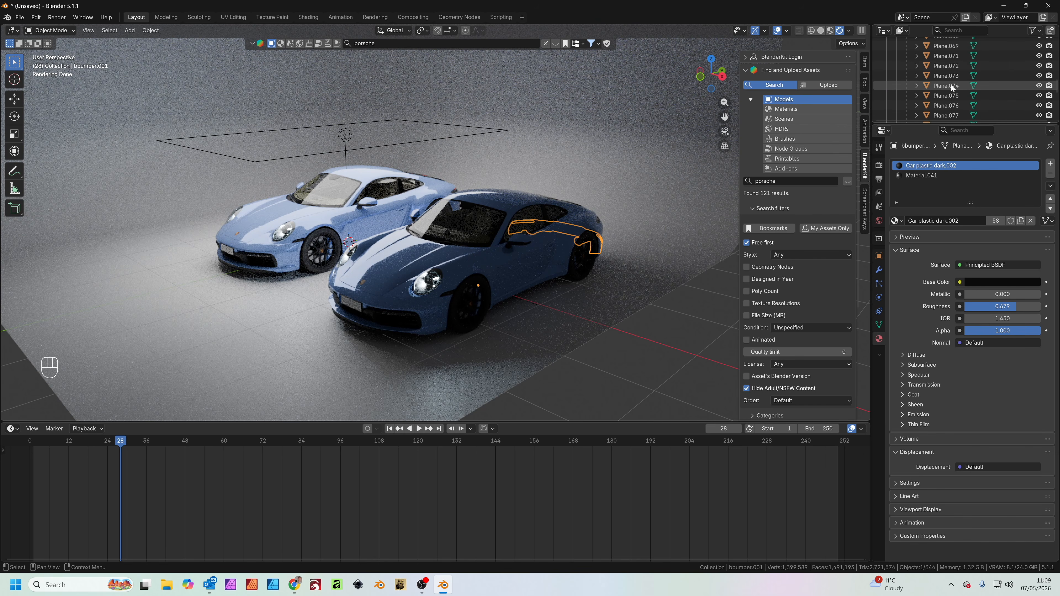
{"action": "scroll", "coordinate": [950, 87], "scroll_direction": "down", "scroll_amount": 15}
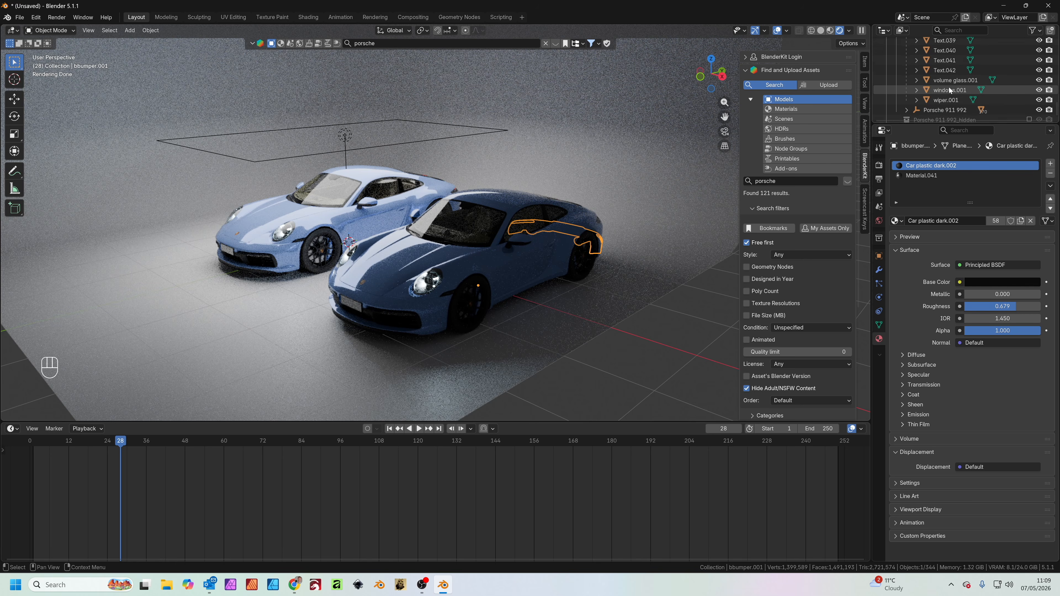
{"action": "left_click", "coordinate": [943, 82], "text": "shift"}
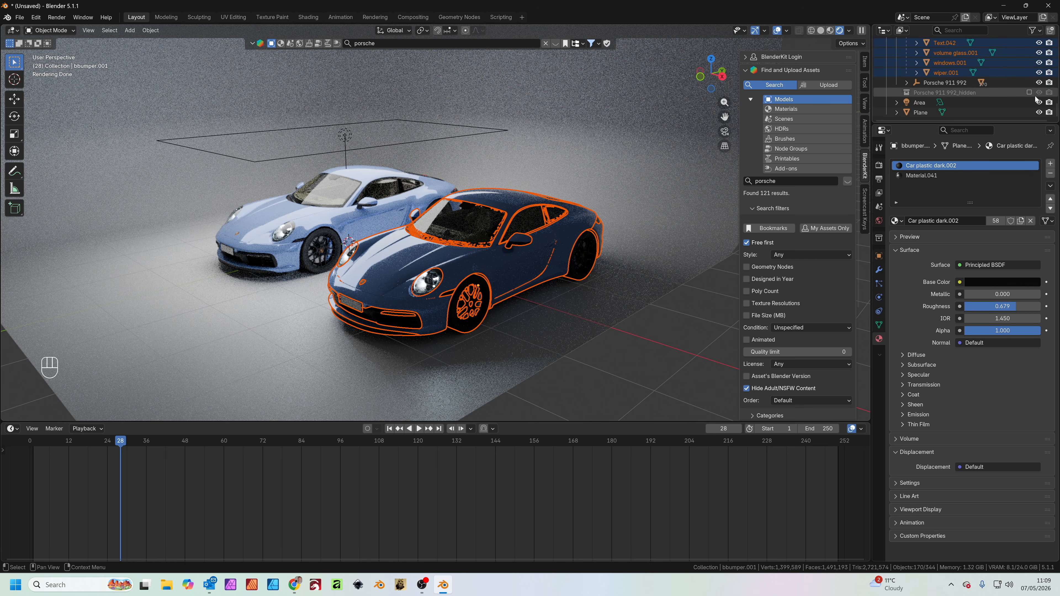
{"action": "left_click_drag", "start_coordinate": [1056, 111], "coordinate": [1052, 32]}
{"action": "left_click", "coordinate": [150, 30]}
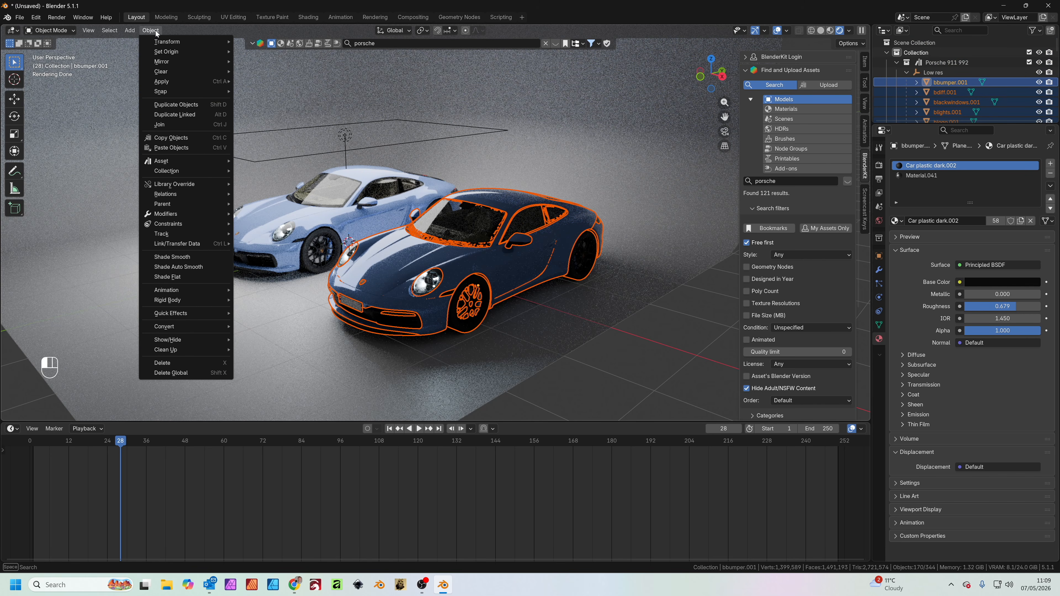
{"action": "left_click", "coordinate": [257, 328]}
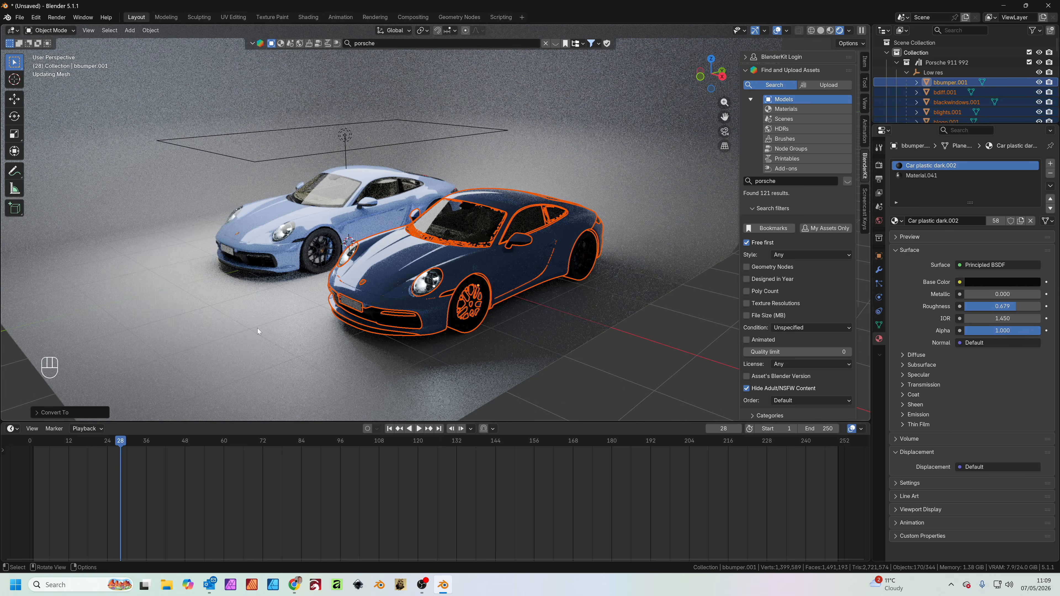
Join all selected parts of the Low res car into one object
{"action": "left_click", "coordinate": [151, 30]}
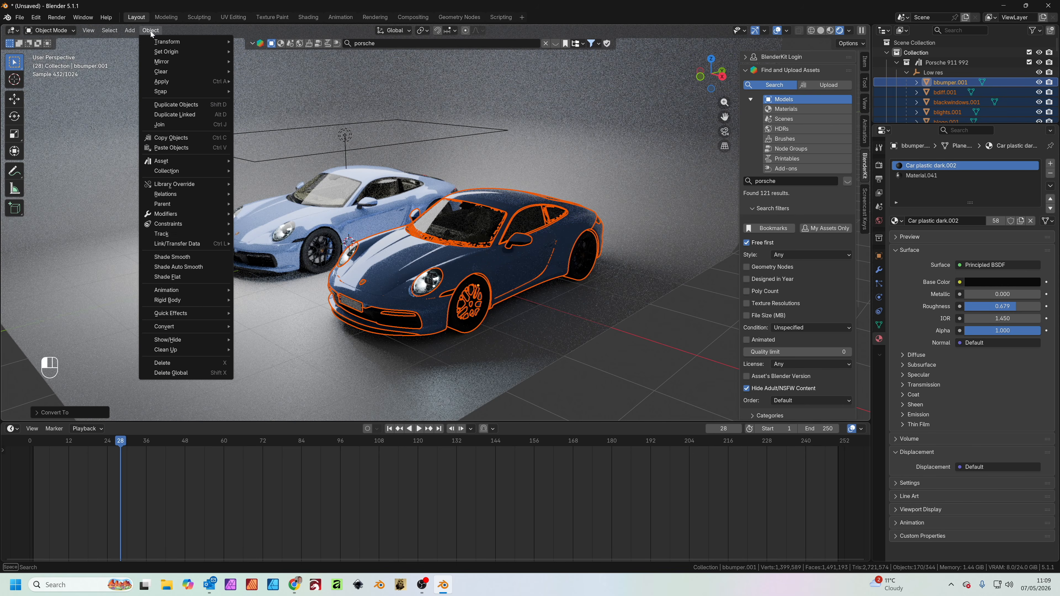
{"action": "left_click", "coordinate": [191, 123]}
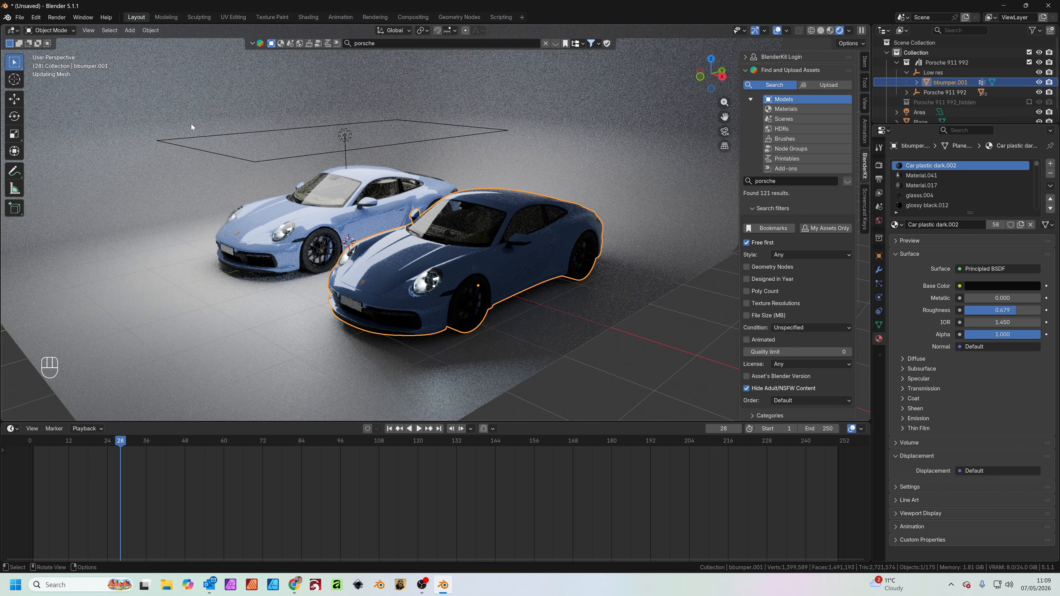
{"action": "key", "text": "g"}
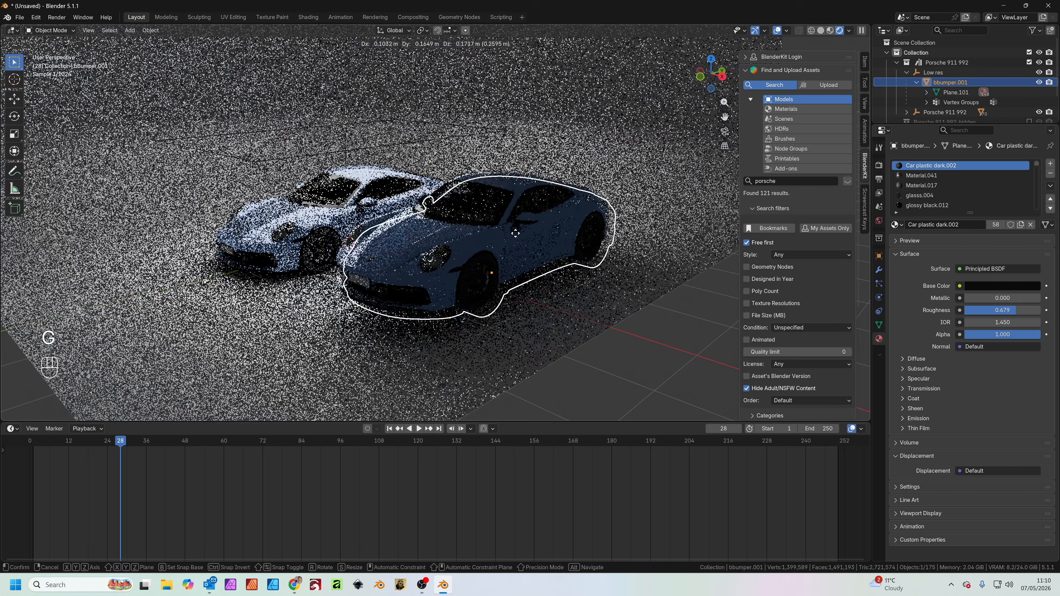
{"action": "key", "text": "Escape"}
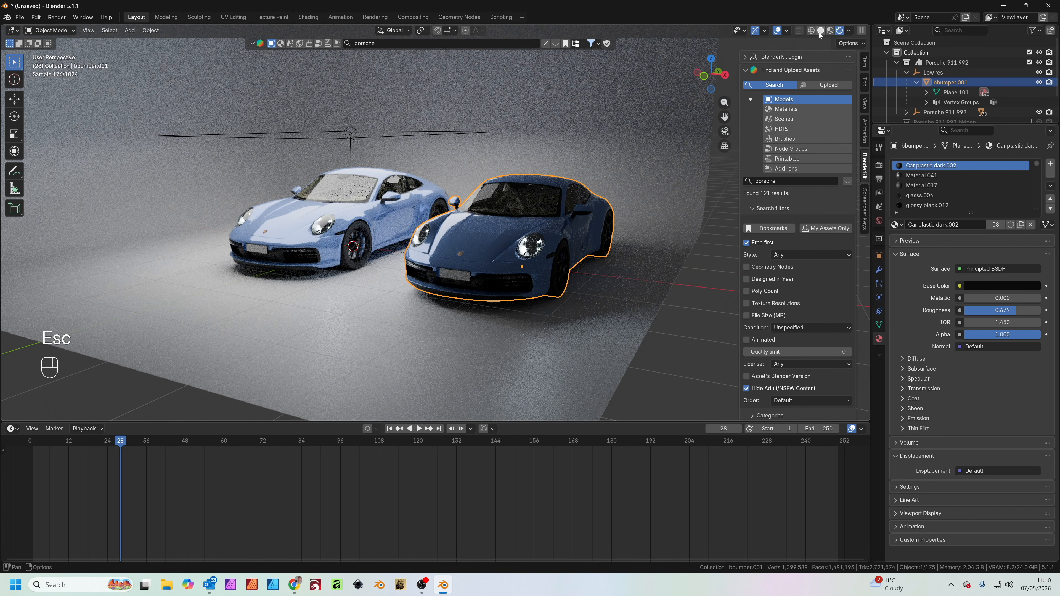
Switch the viewport to solid shading and add a Remesh modifier to the joined low-res car
{"action": "left_click", "coordinate": [820, 31]}
{"action": "middle_click_drag", "start_coordinate": [570, 206], "coordinate": [685, 241]}
{"action": "scroll", "coordinate": [496, 254], "scroll_direction": "up", "scroll_amount": 2}
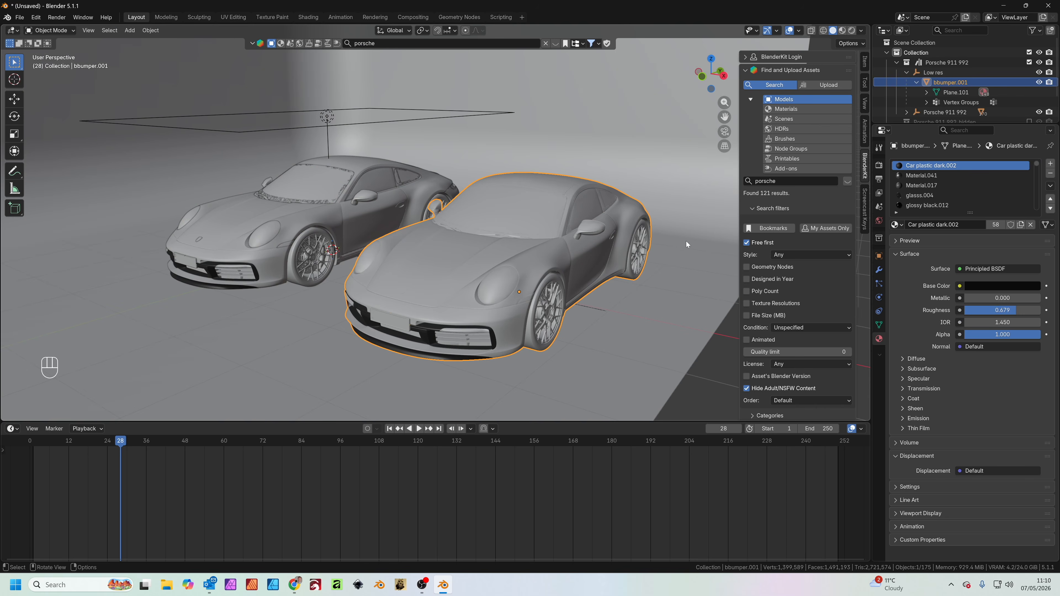
{"action": "left_click", "coordinate": [879, 271]}
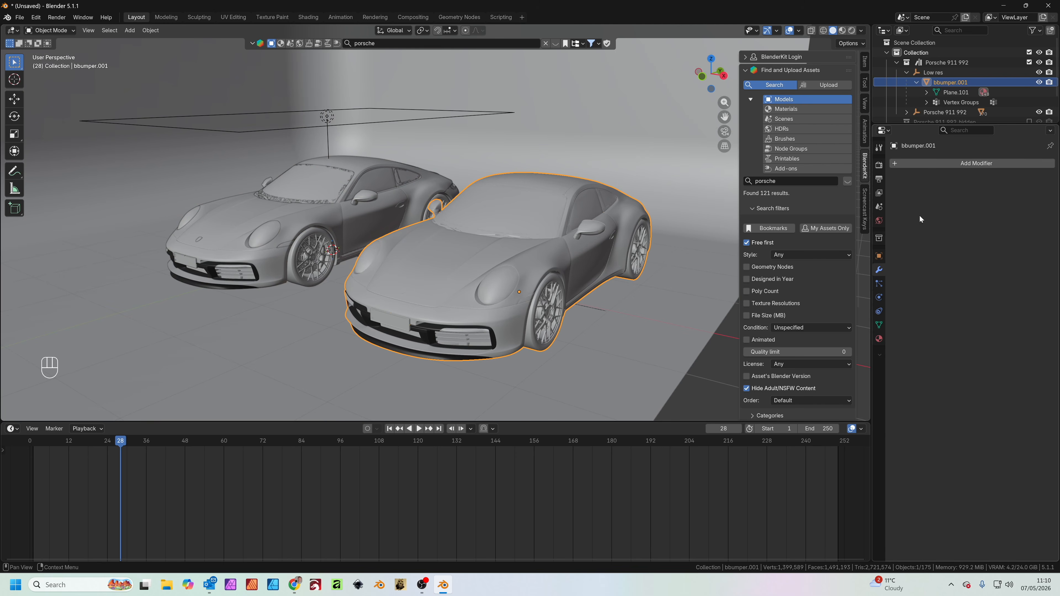
{"action": "left_click", "coordinate": [977, 164]}
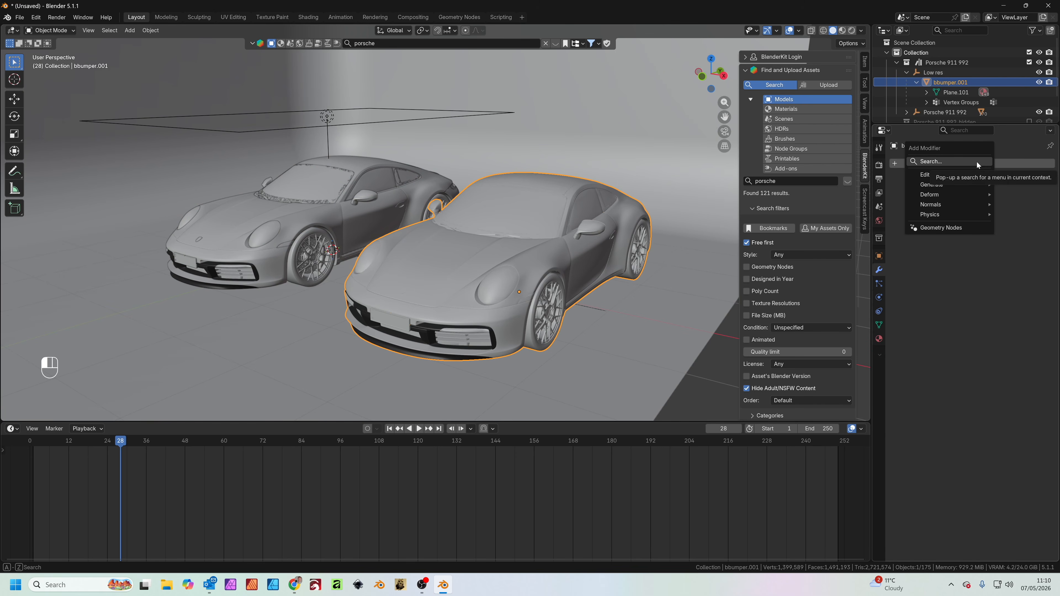
{"action": "left_click", "coordinate": [975, 162]}
{"action": "type", "text": "remesh"}
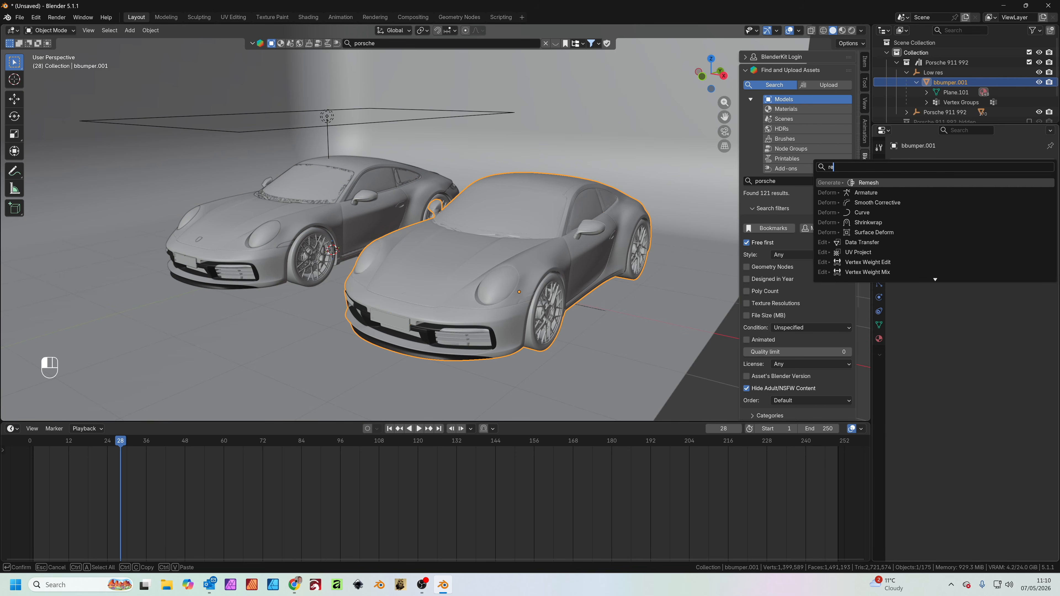
{"action": "key", "text": "Return"}
{"action": "middle_click_drag", "start_coordinate": [584, 288], "coordinate": [638, 308]}
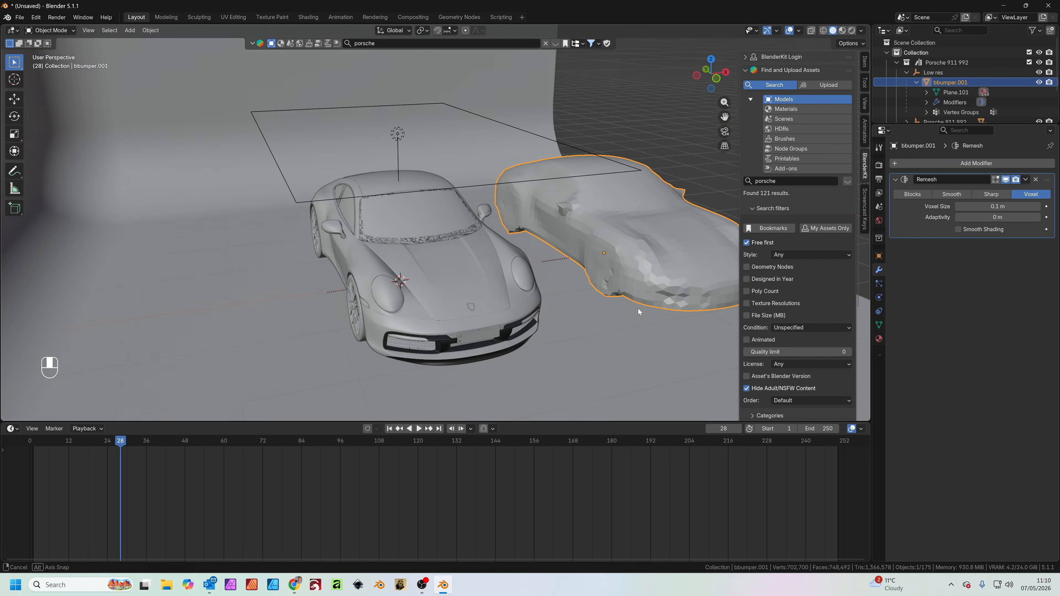
{"action": "scroll", "coordinate": [540, 261], "scroll_direction": "up", "scroll_amount": 3}
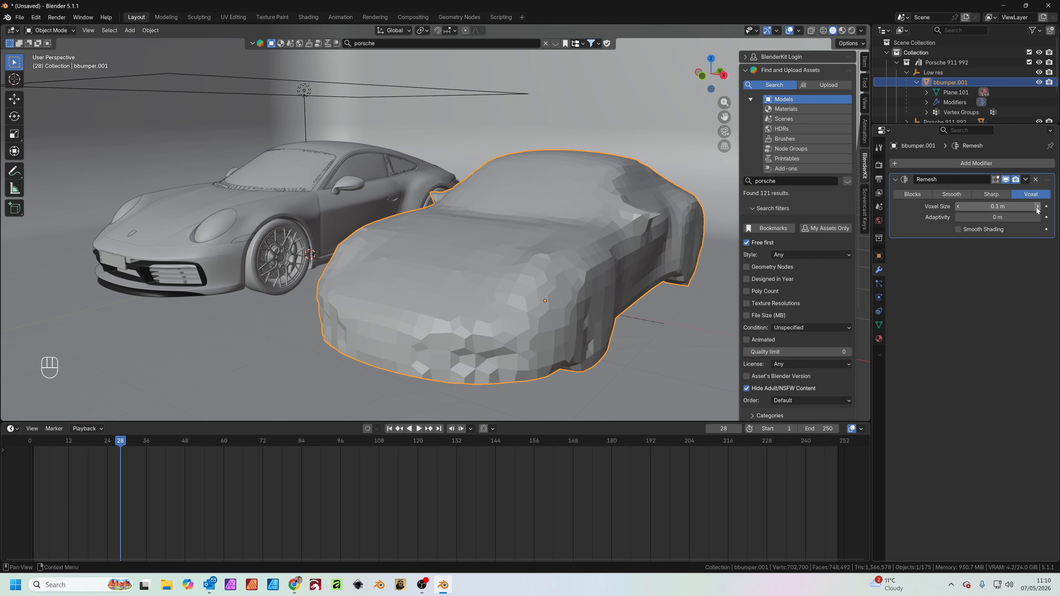
Set the Remesh voxel size to about 0.0522 m and apply the modifier to the low-res car
{"action": "left_click_drag", "start_coordinate": [1007, 206], "coordinate": [978, 206]}
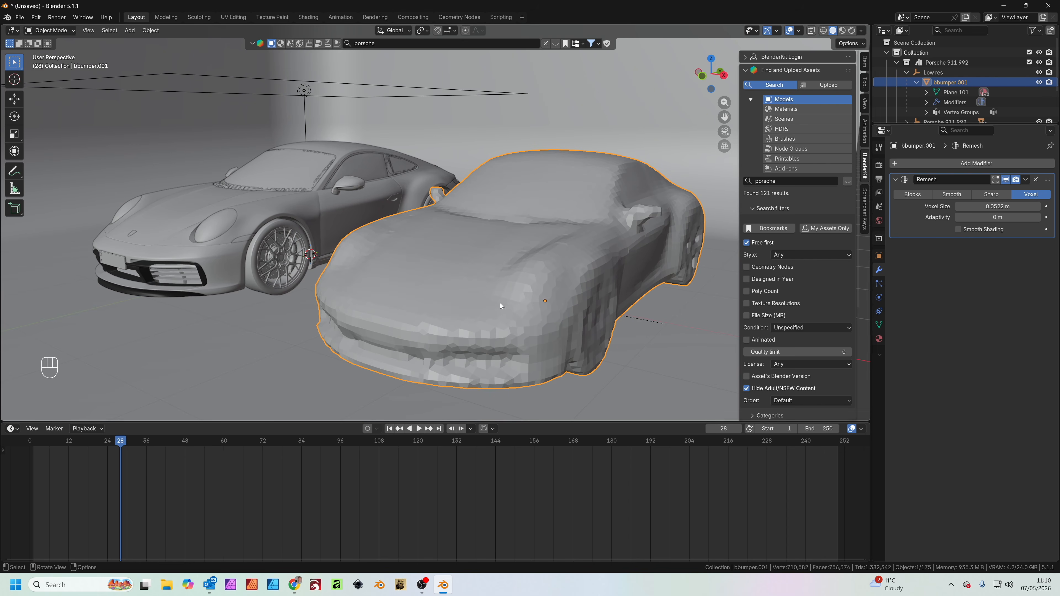
{"action": "mouse_move", "coordinate": [563, 278]}
{"action": "middle_mouse_down"}
{"action": "mouse_move", "coordinate": [609, 283]}
{"action": "mouse_move", "coordinate": [571, 279]}
{"action": "mouse_move", "coordinate": [583, 286]}
{"action": "middle_mouse_up"}
{"action": "left_click", "coordinate": [1026, 180]}
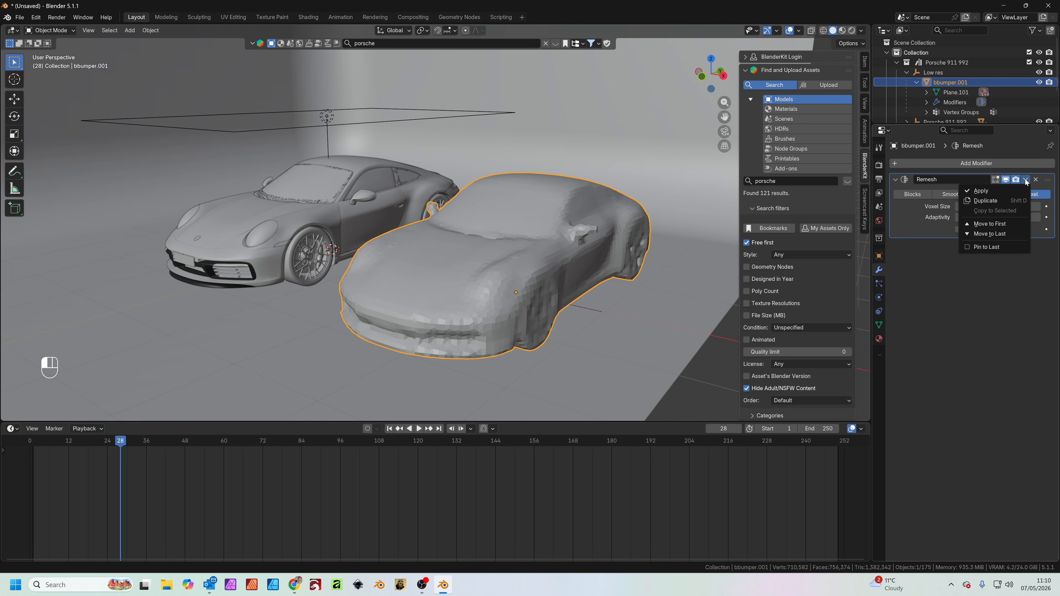
{"action": "left_click", "coordinate": [1000, 190]}
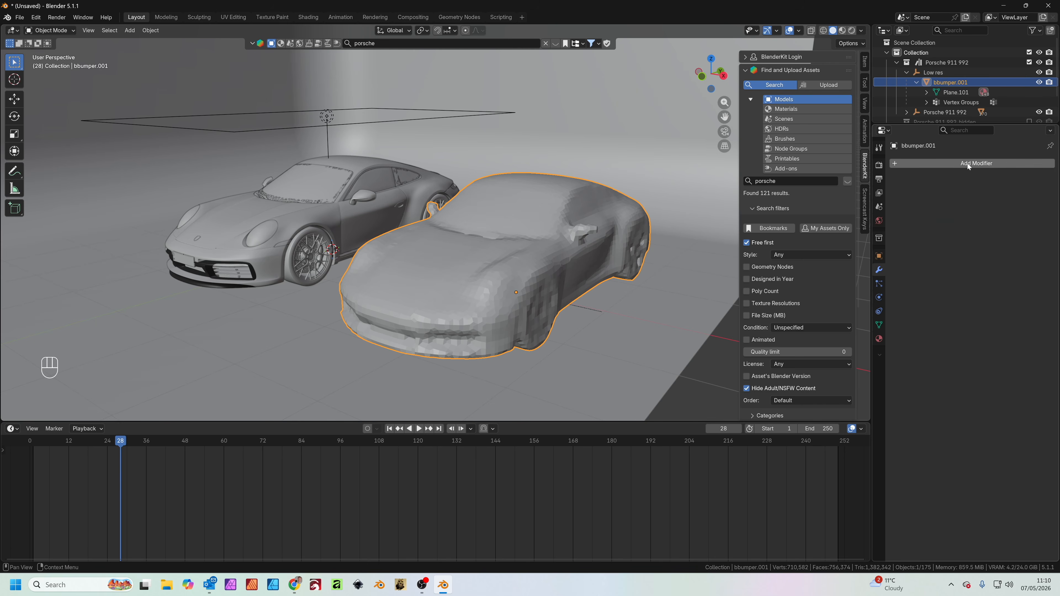
Add a Decimate modifier to the remeshed car and set its Collapse ratio to 0.2
{"action": "left_click", "coordinate": [622, 317]}
{"action": "left_click", "coordinate": [579, 230]}
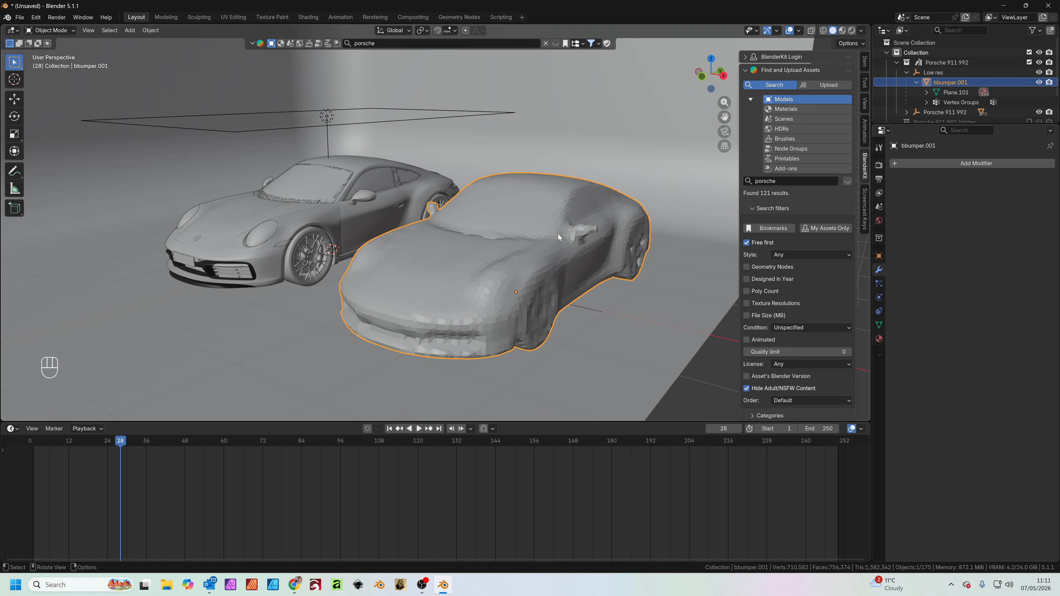
{"action": "left_click", "coordinate": [976, 163]}
{"action": "type", "text": "decio"}
{"action": "key", "text": "Return"}
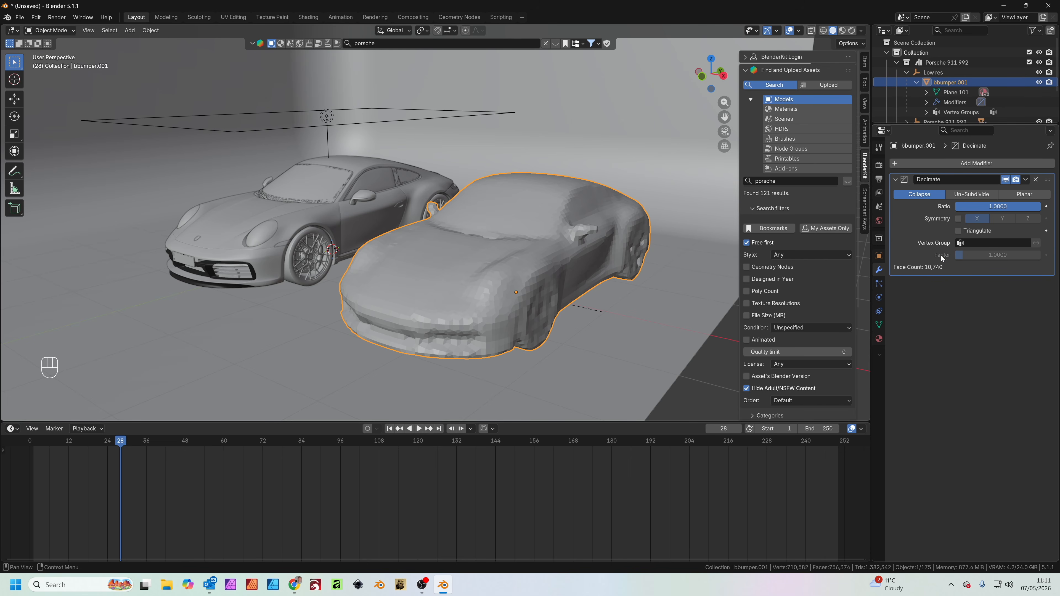
{"action": "left_click", "coordinate": [997, 207]}
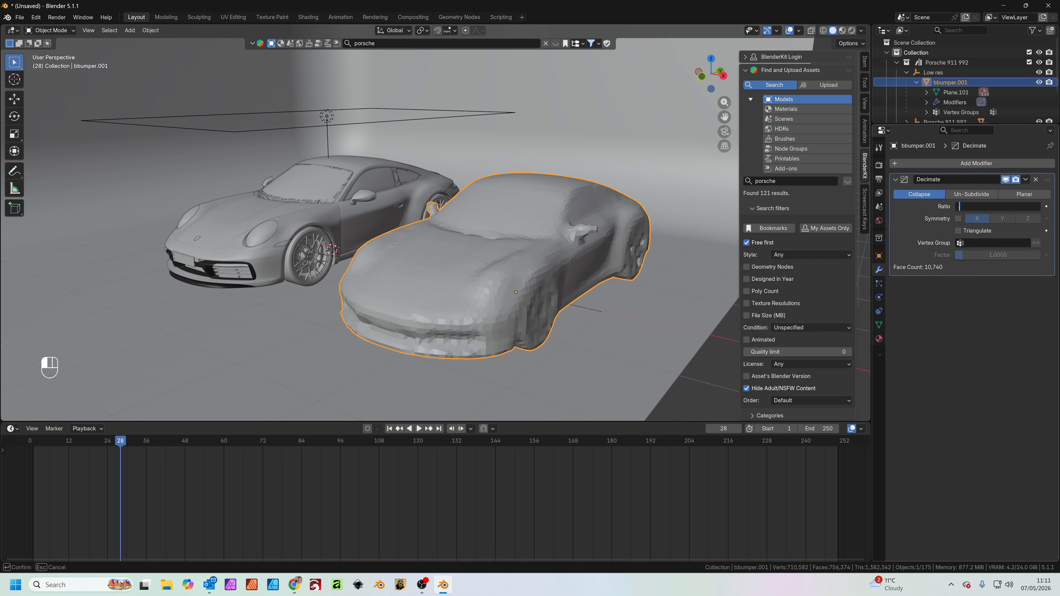
{"action": "key", "text": "Return"}
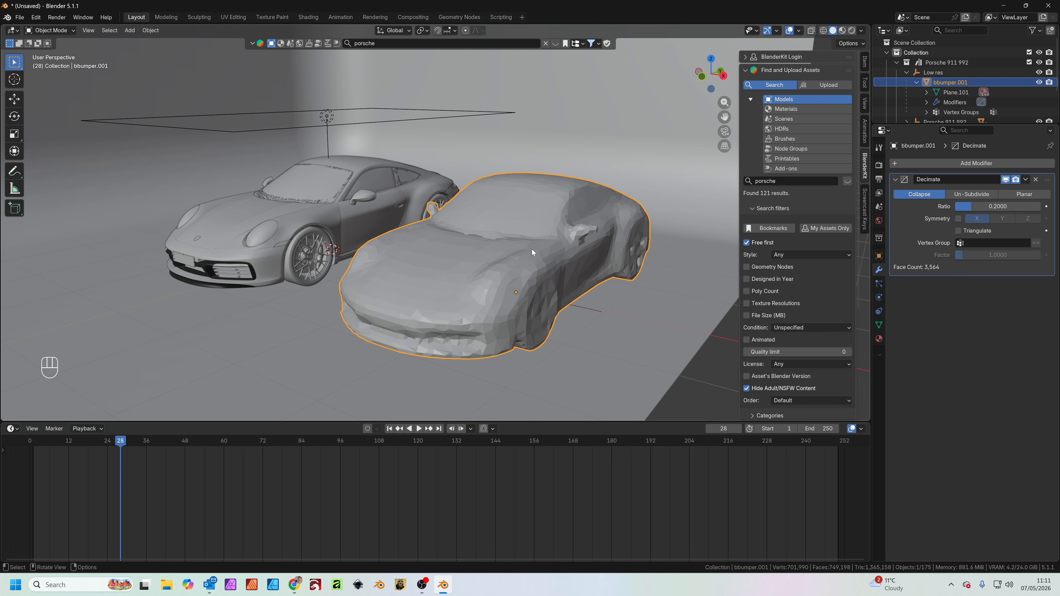
Lower the Decimate ratio further and apply the modifier to the low-res car
{"action": "left_click", "coordinate": [997, 206]}
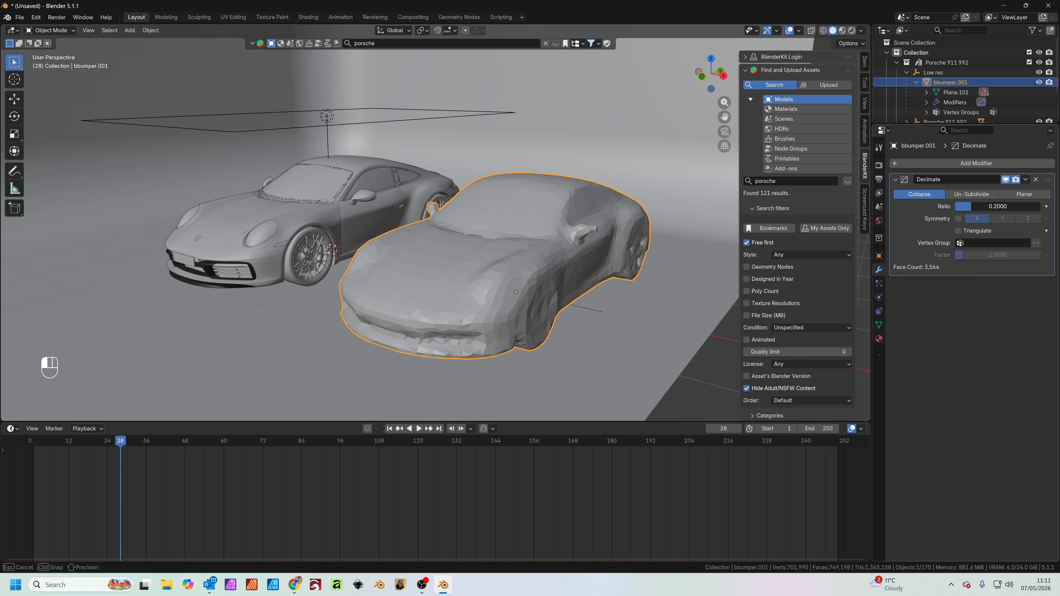
{"action": "type", "text": ".001"}
{"action": "key", "text": "Return"}
{"action": "left_click", "coordinate": [1026, 179]}
{"action": "left_click", "coordinate": [1012, 190]}
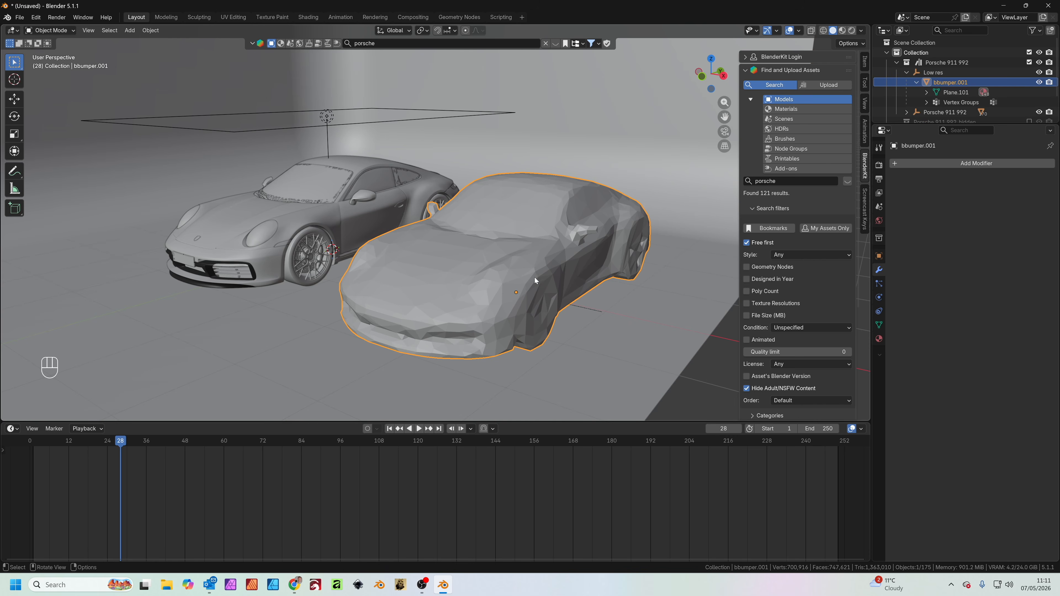
Rename the simplified car mesh under the Low res parent as Collision
{"action": "scroll", "coordinate": [511, 282], "scroll_direction": "down", "scroll_amount": 3}
{"action": "middle_click_drag", "start_coordinate": [505, 295], "coordinate": [495, 309]}
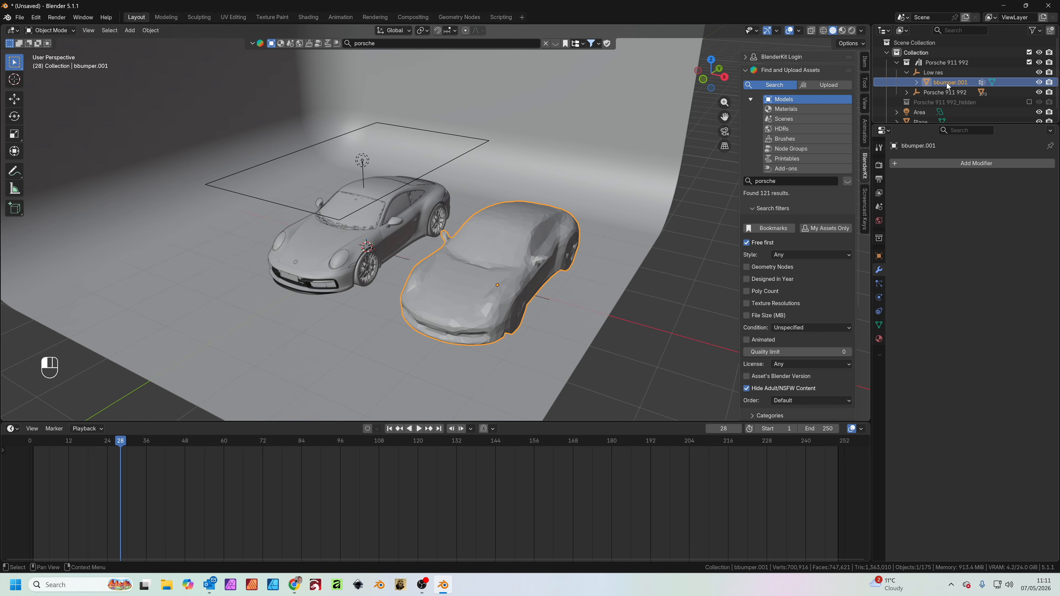
{"action": "double_click", "coordinate": [947, 84]}
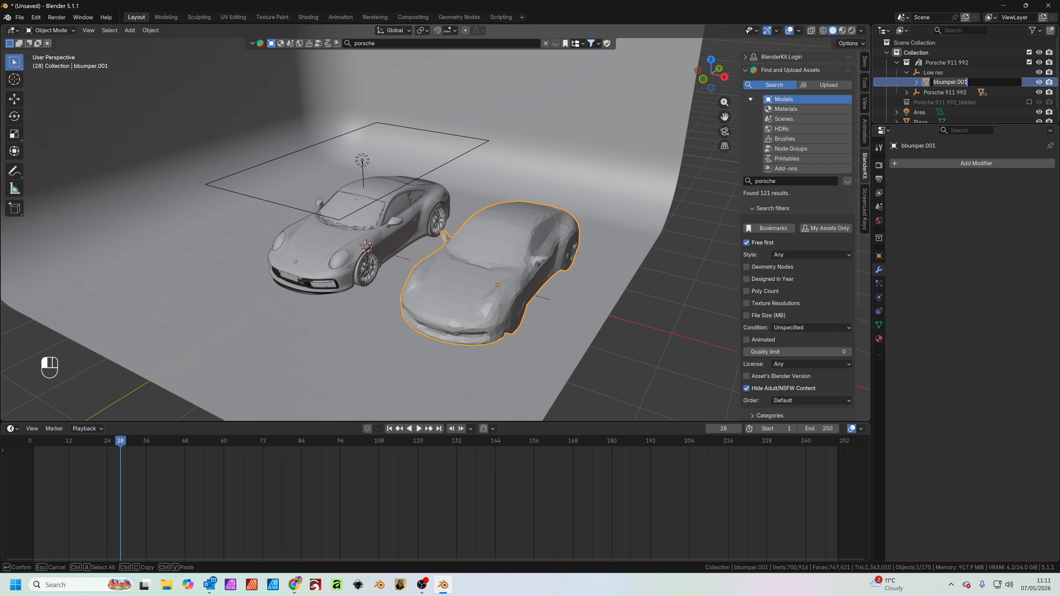
{"action": "type", "text": "Collision"}
{"action": "key", "text": "Return"}
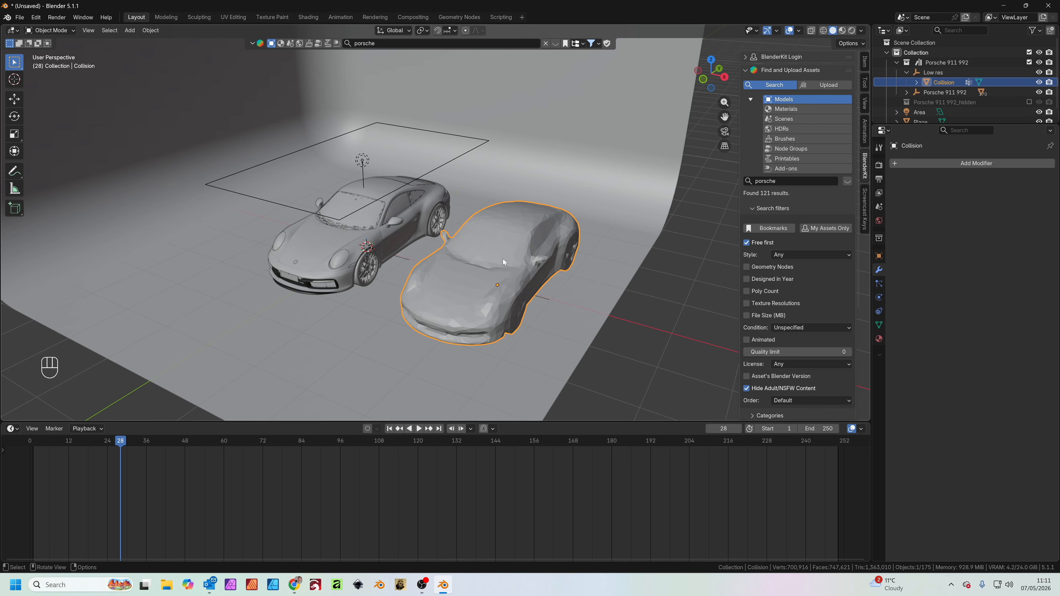
Move the Collision mesh about -2.9 m along the X axis so it overlaps the original Porsche
{"action": "key", "text": "KP_7"}
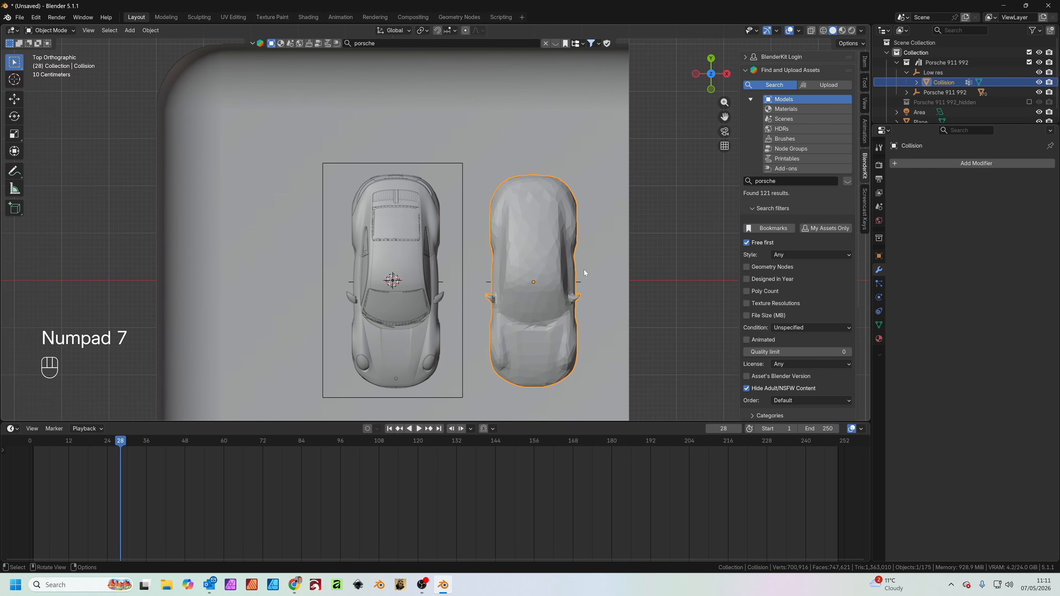
{"action": "key", "text": "g"}
{"action": "key", "text": "x"}
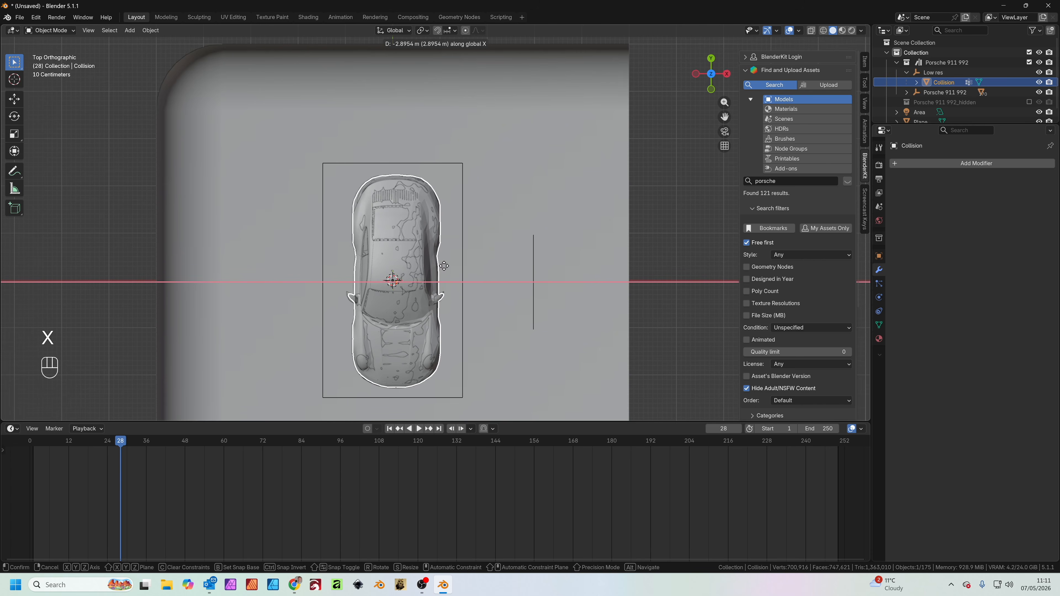
{"action": "left_click", "coordinate": [443, 267]}
{"action": "middle_click_drag", "start_coordinate": [439, 331], "coordinate": [561, 228]}
{"action": "scroll", "coordinate": [374, 227], "scroll_direction": "up", "scroll_amount": 5}
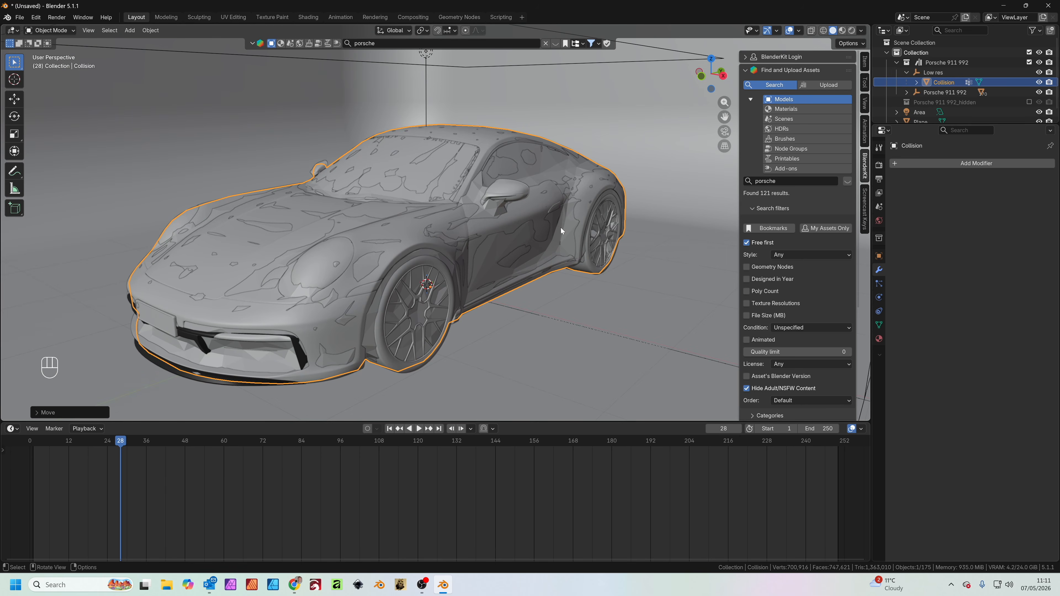
Set the Collision mesh's origin to its geometry and scale it up uniformly by about 1.055 to enclose the original car
{"action": "middle_click_drag", "start_coordinate": [560, 228], "coordinate": [349, 205]}
{"action": "left_click", "coordinate": [151, 30]}
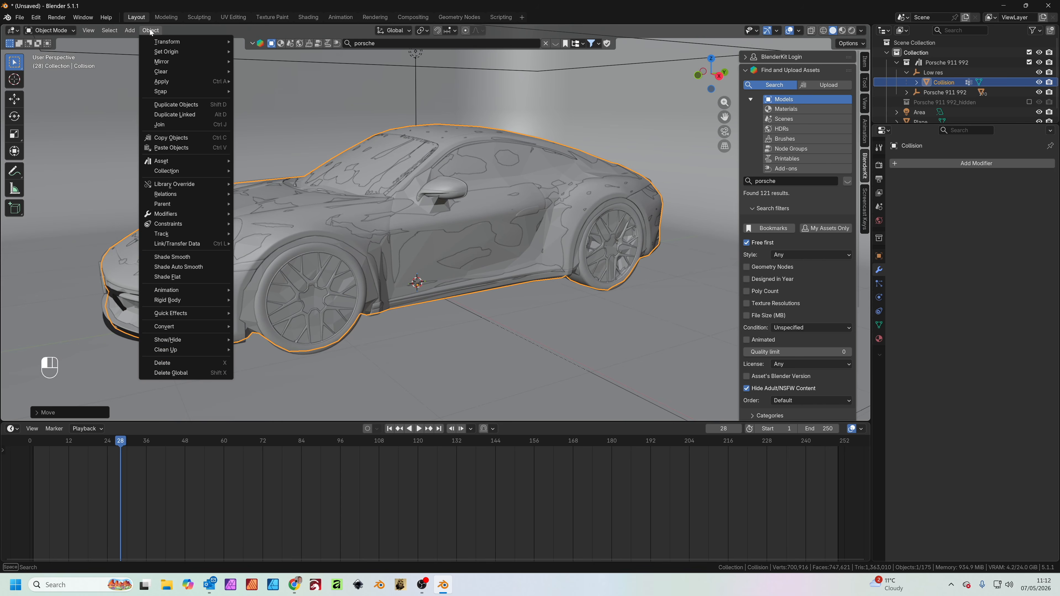
{"action": "mouse_move", "coordinate": [174, 56]}
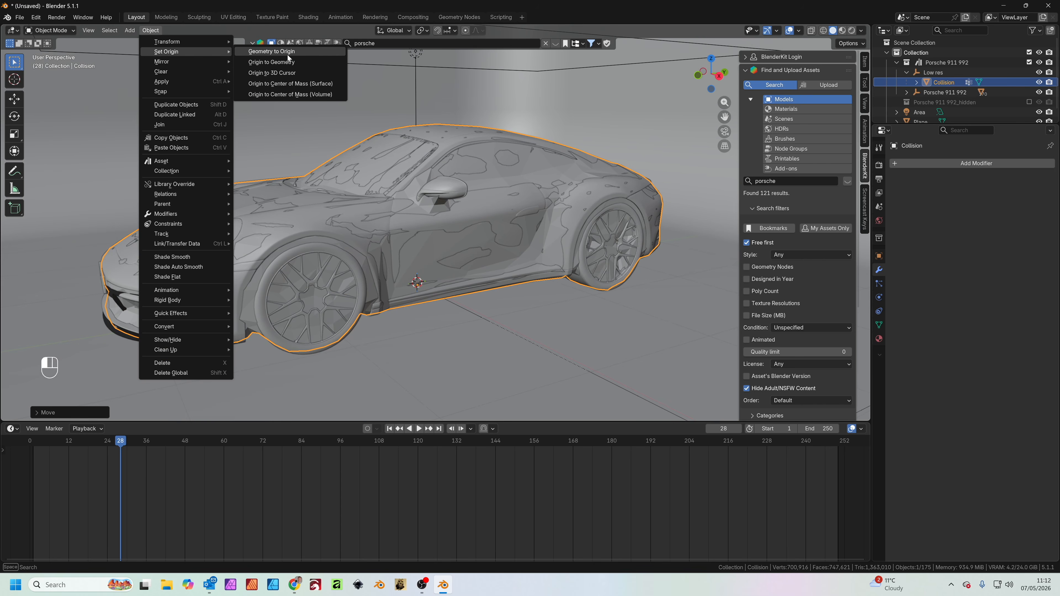
{"action": "left_click", "coordinate": [294, 62]}
{"action": "middle_click_drag", "start_coordinate": [442, 207], "coordinate": [489, 238]}
{"action": "key", "text": "s"}
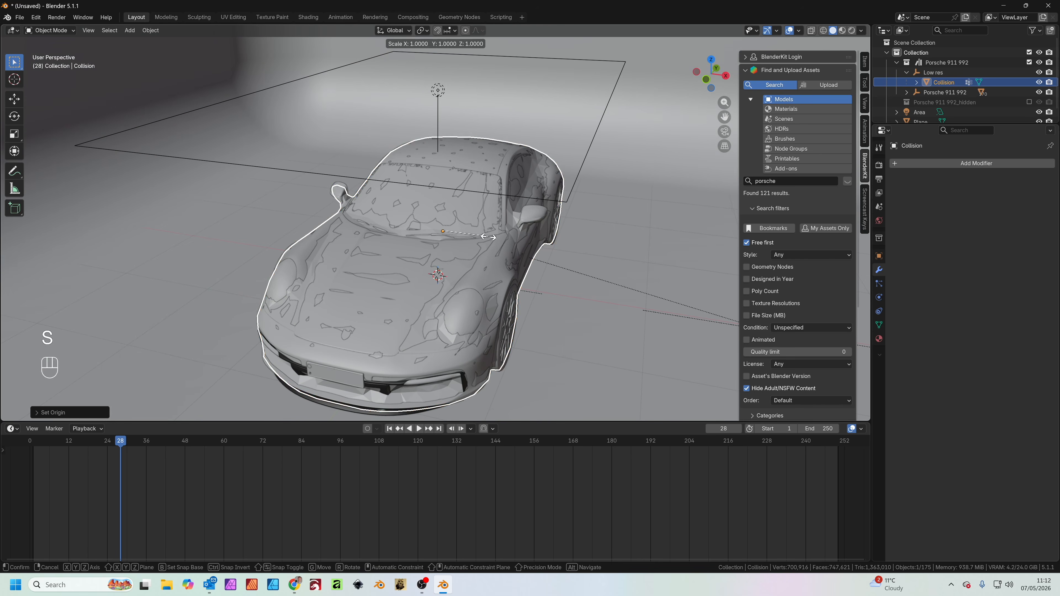
{"action": "left_click", "coordinate": [491, 239]}
Enable Collision physics on the Collision car mesh
{"action": "middle_click_drag", "start_coordinate": [492, 239], "coordinate": [544, 285]}
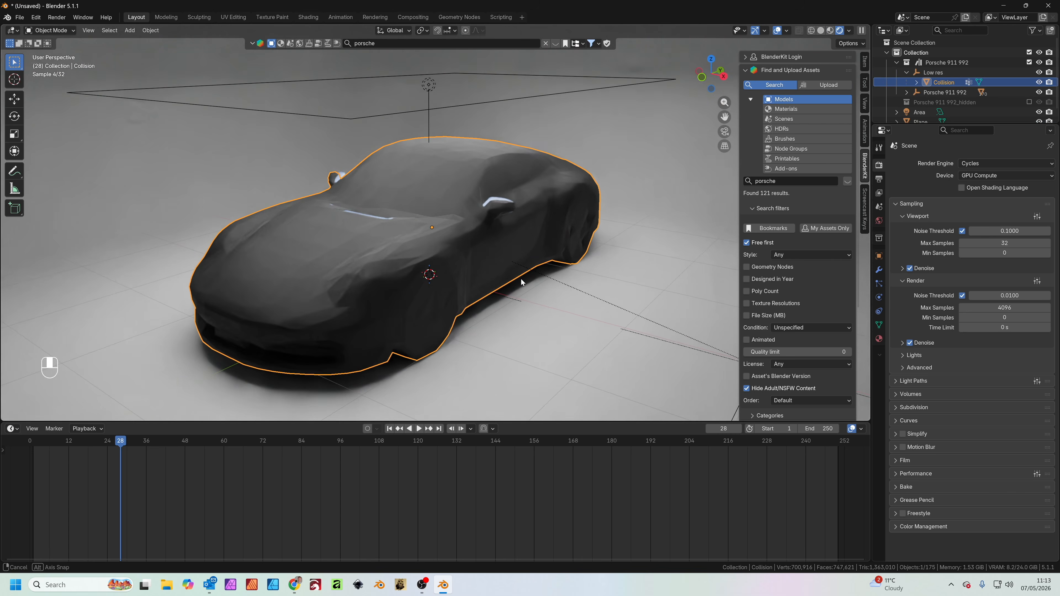
{"action": "scroll", "coordinate": [484, 270], "scroll_direction": "up", "scroll_amount": 3}
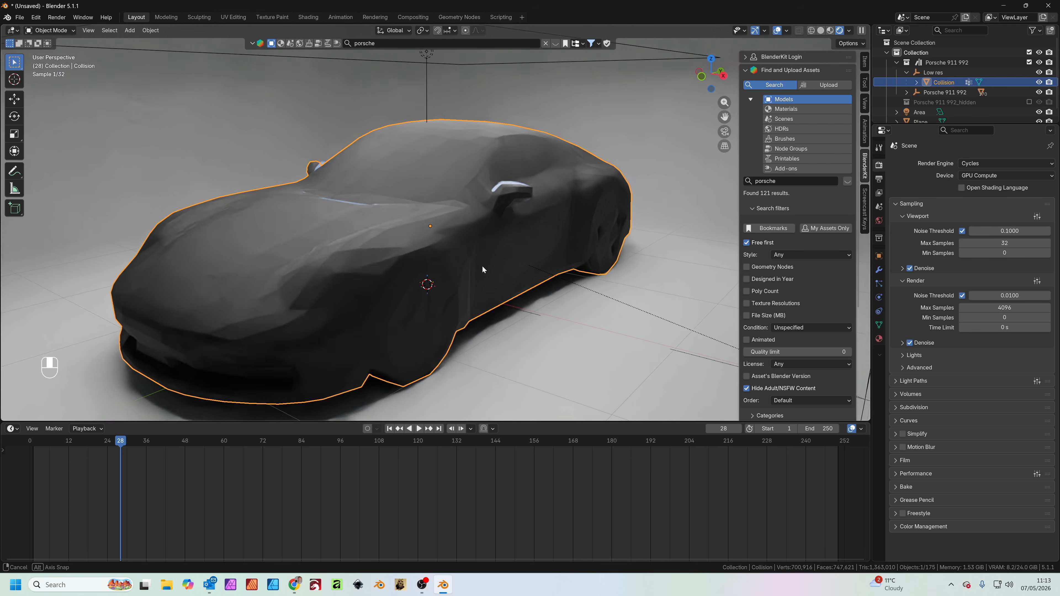
{"action": "scroll", "coordinate": [482, 266], "scroll_direction": "down", "scroll_amount": 2}
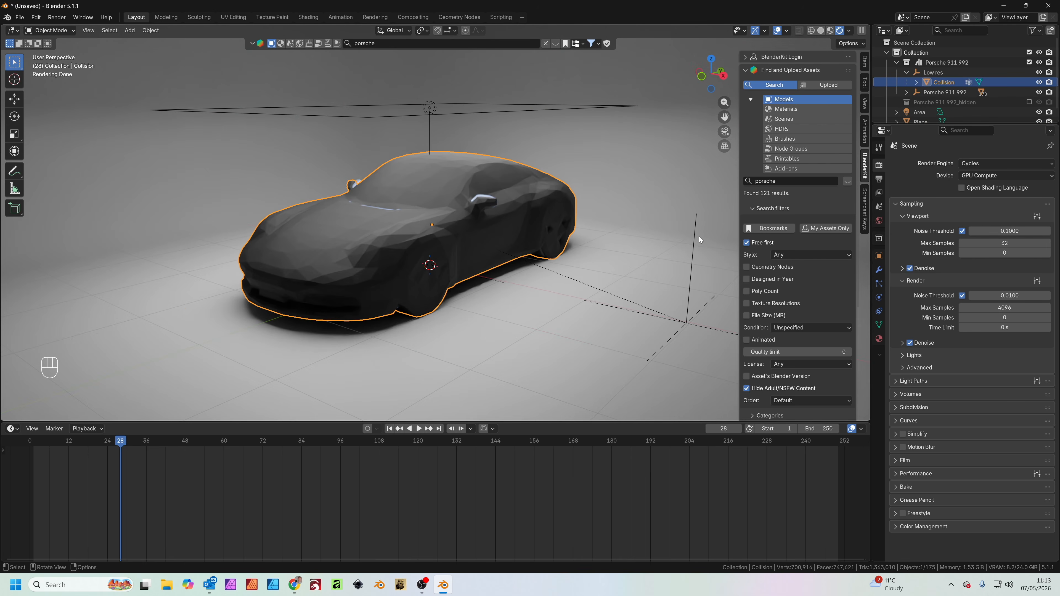
{"action": "left_click", "coordinate": [879, 296]}
{"action": "left_click", "coordinate": [932, 174]}
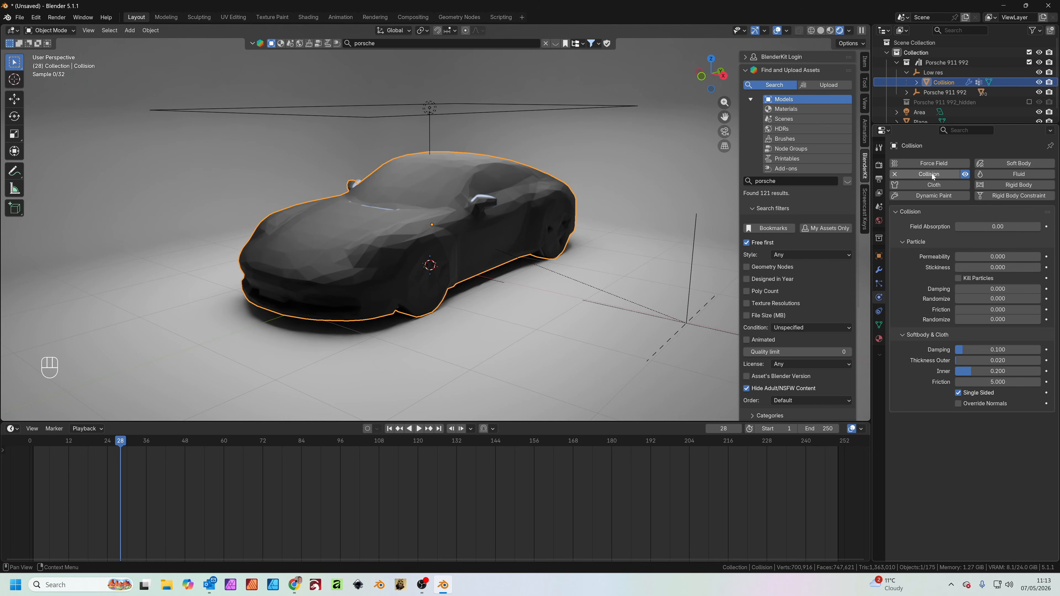
Select the curved studio backdrop plane and enable Collision physics on it
{"action": "left_click", "coordinate": [552, 335]}
{"action": "scroll", "coordinate": [531, 274], "scroll_direction": "down", "scroll_amount": 5}
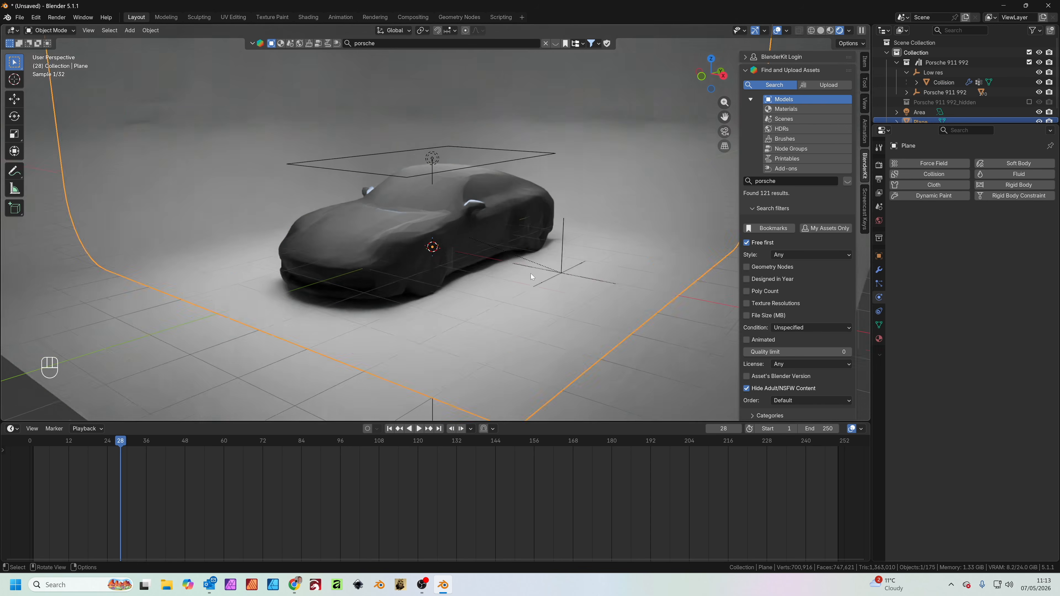
{"action": "left_click", "coordinate": [929, 176]}
{"action": "scroll", "coordinate": [492, 292], "scroll_direction": "up", "scroll_amount": 6}
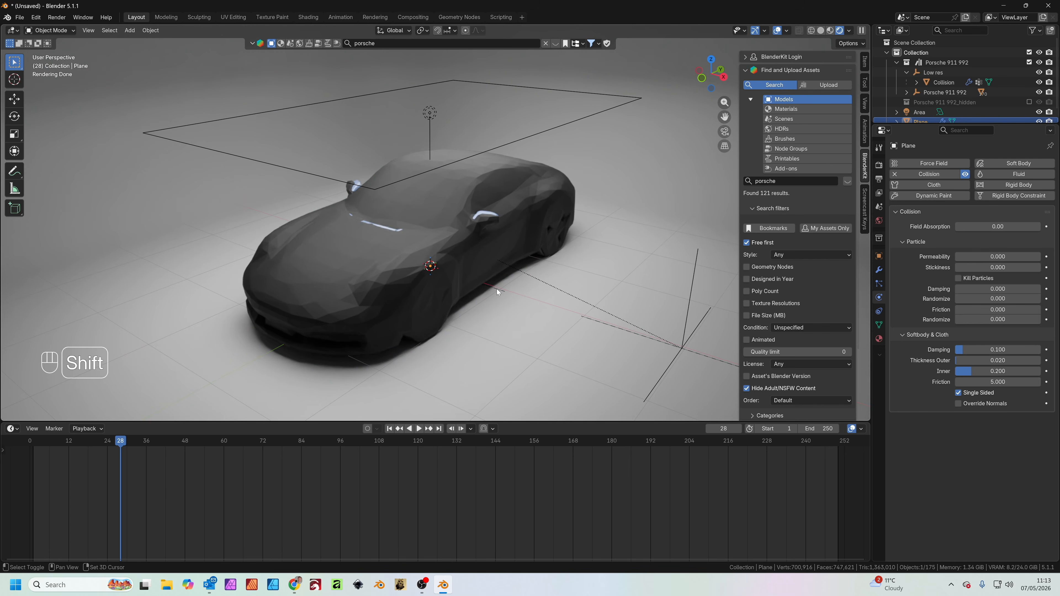
Add a new mesh plane and raise it along the Z axis to just above the car's roof
{"action": "key", "text": "shift+a"}
{"action": "mouse_move", "coordinate": [490, 160]}
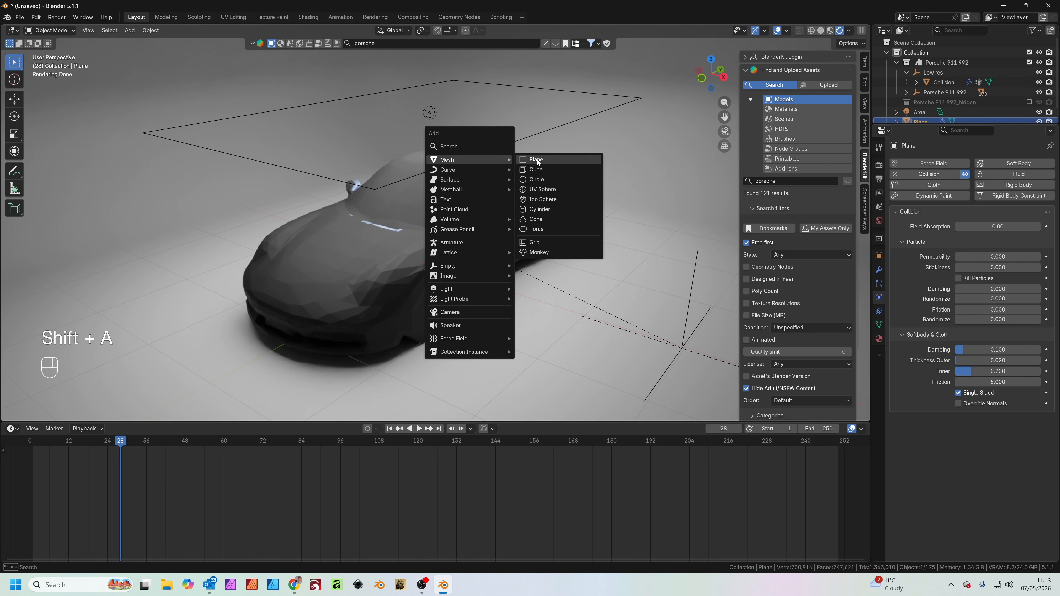
{"action": "left_click", "coordinate": [575, 160]}
{"action": "key", "text": "g"}
{"action": "key", "text": "z"}
{"action": "left_click", "coordinate": [609, 184]}
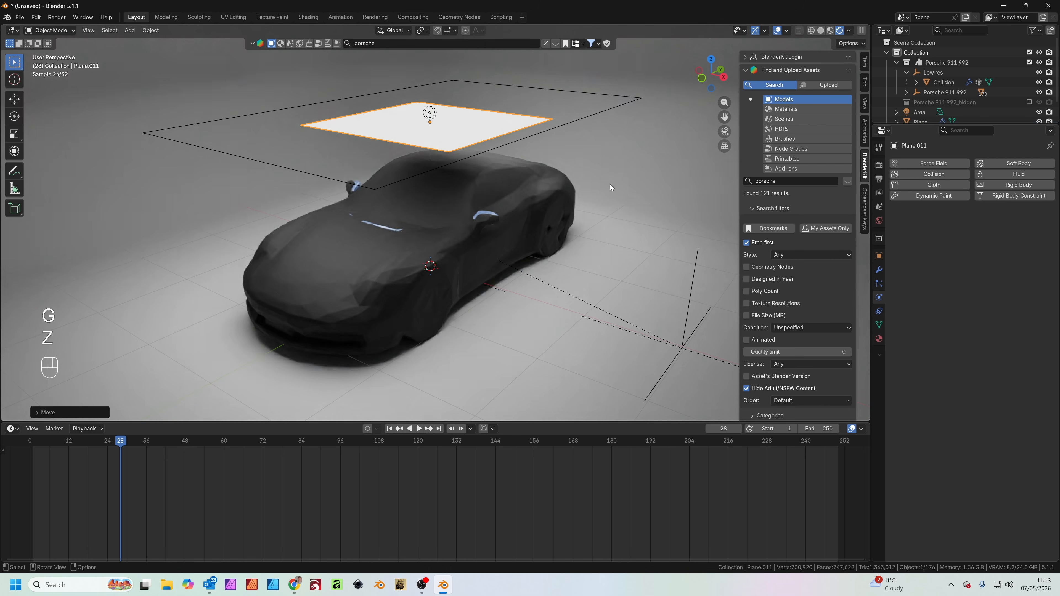
Scale the new plane up uniformly above the car until it is clearly wider than the body
{"action": "middle_click_drag", "start_coordinate": [609, 184], "coordinate": [549, 263]}
{"action": "key", "text": "s"}
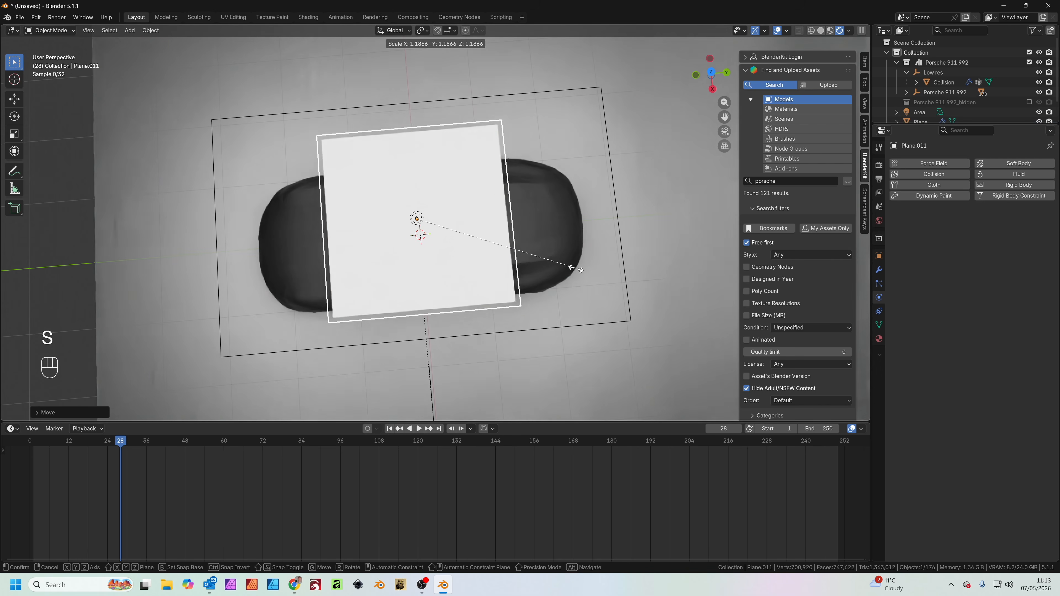
{"action": "left_click", "coordinate": [650, 284]}
{"action": "key", "text": "KP_7"}
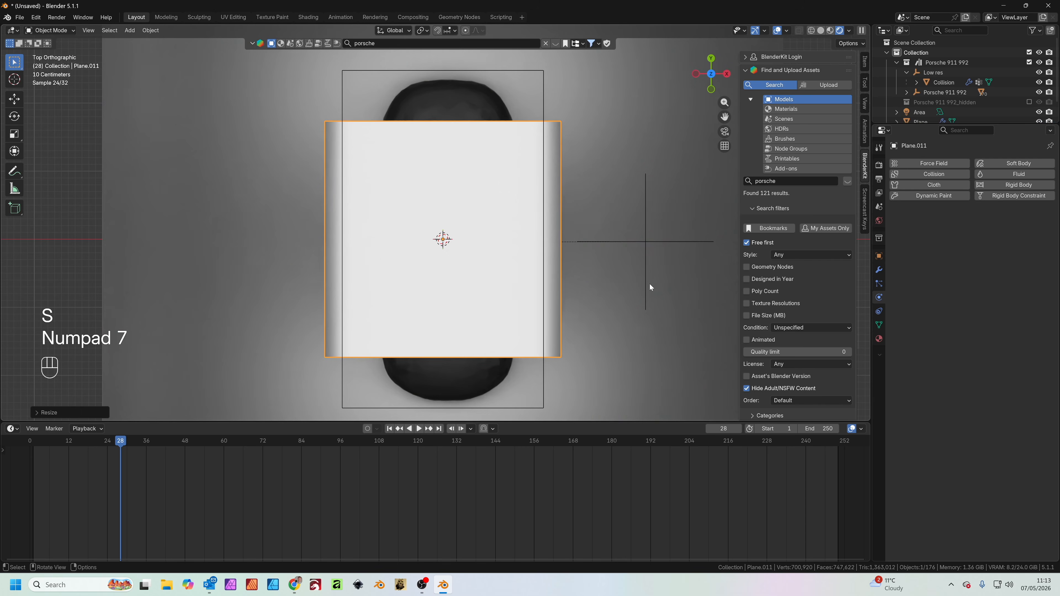
{"action": "key", "text": "s"}
{"action": "middle_click_drag", "start_coordinate": [591, 268], "coordinate": [509, 299]}
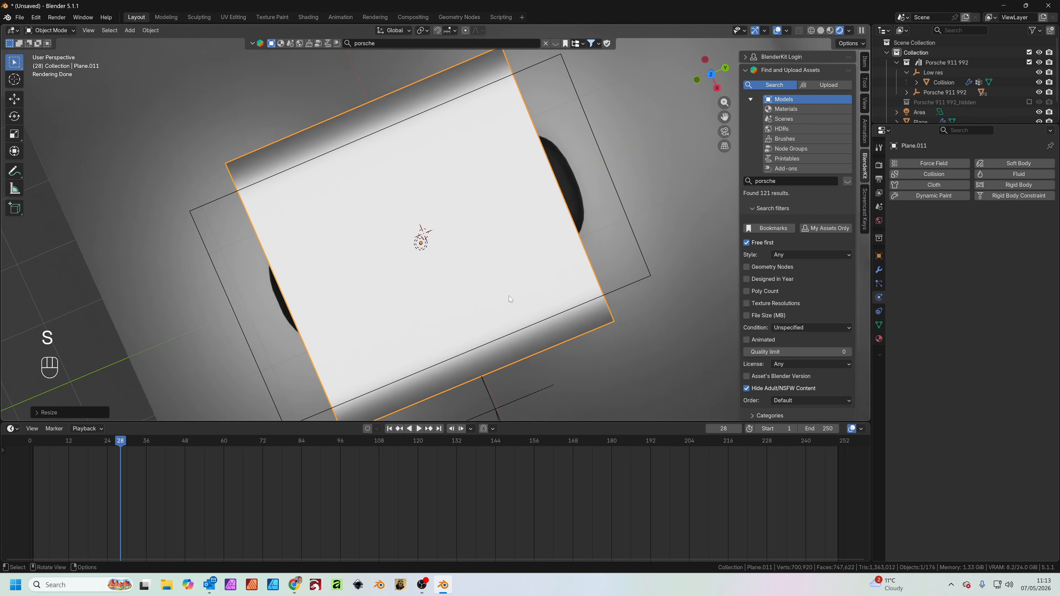
Stretch the overhead plane along the Y axis to about 7.28 m so it overhangs the car, and apply all its transforms
{"action": "key", "text": "s"}
{"action": "key", "text": "y"}
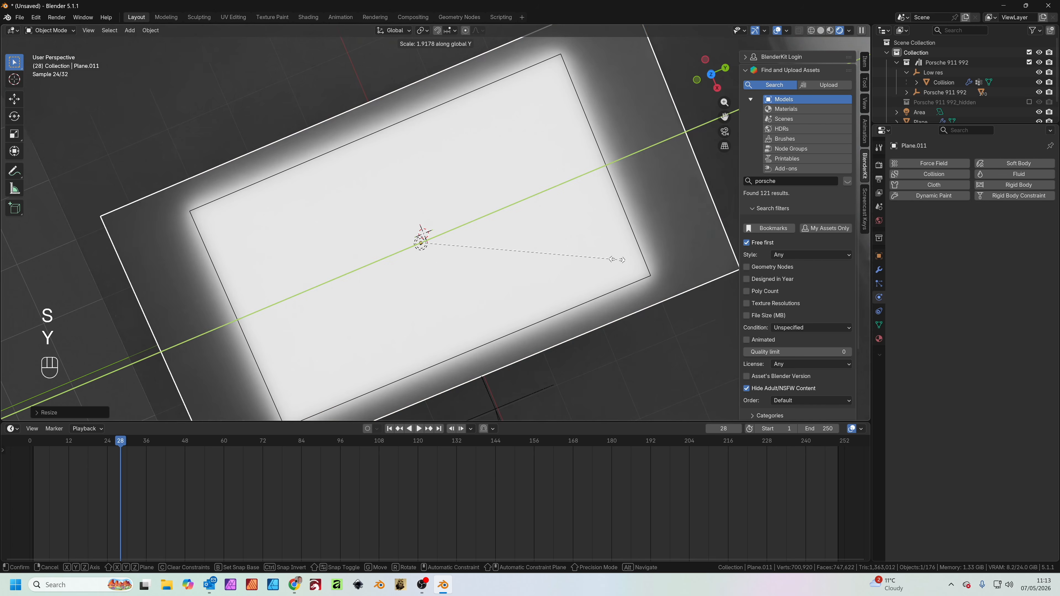
{"action": "left_click", "coordinate": [616, 259]}
{"action": "middle_click_drag", "start_coordinate": [553, 350], "coordinate": [593, 245]}
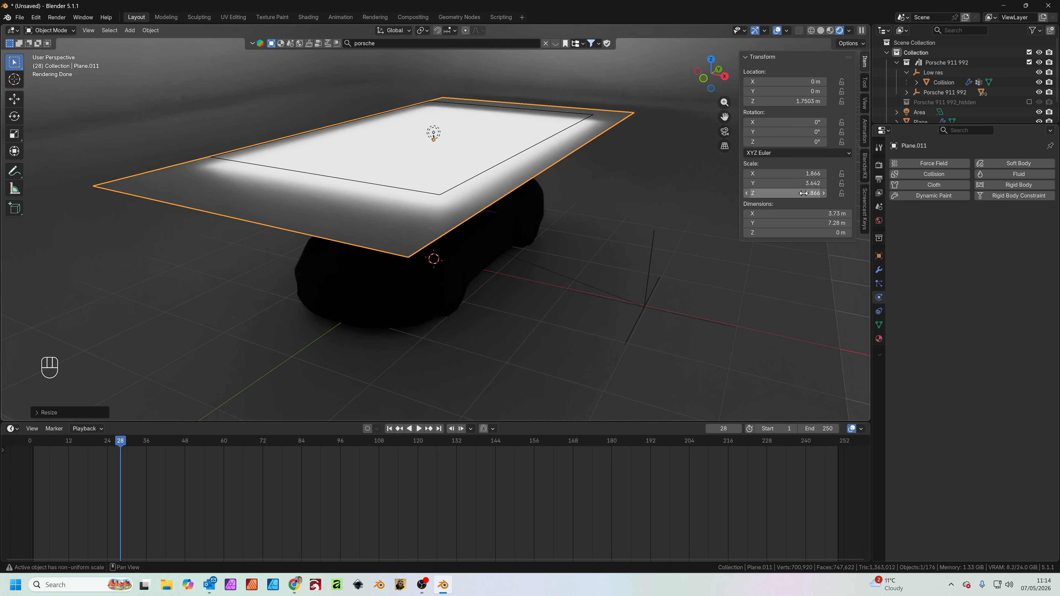
{"action": "key", "text": "ctrl+a"}
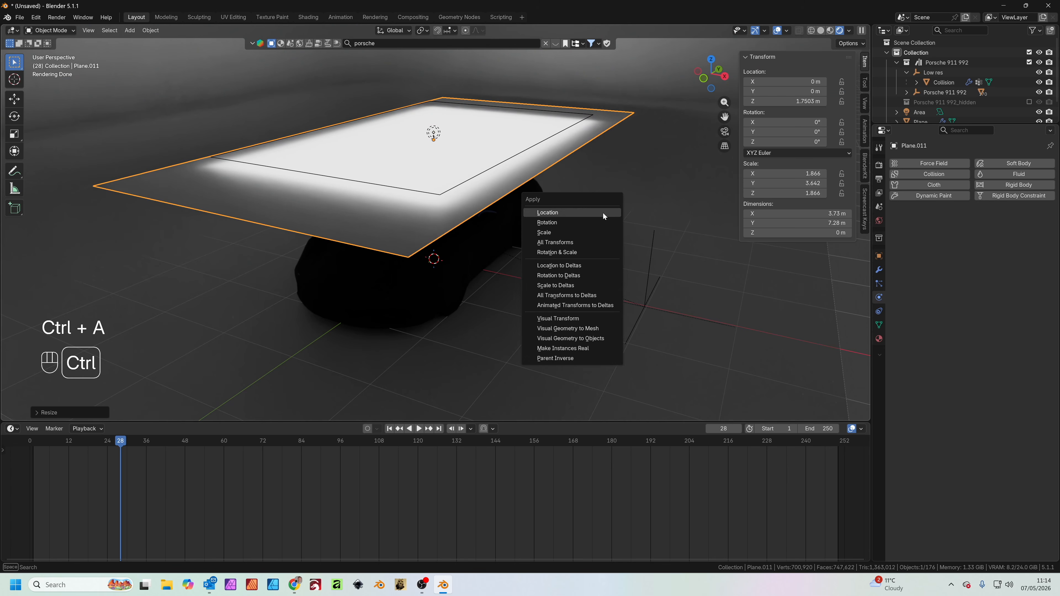
{"action": "left_click", "coordinate": [556, 243]}
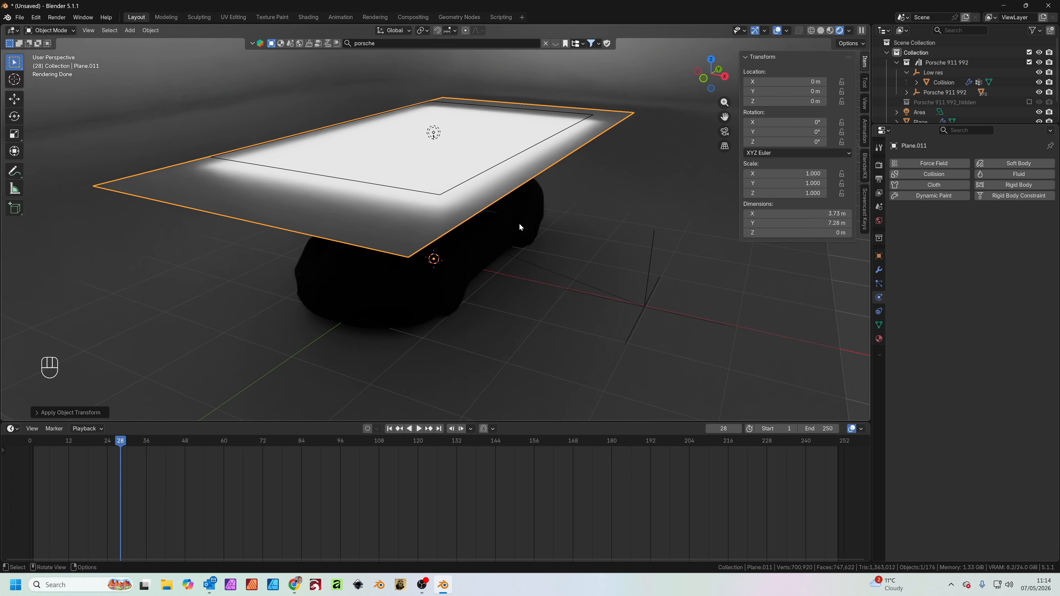
Subdivide the overhead plane's mesh with 60 cuts
{"action": "middle_click_drag", "start_coordinate": [519, 223], "coordinate": [498, 233]}
{"action": "key", "text": "Tab"}
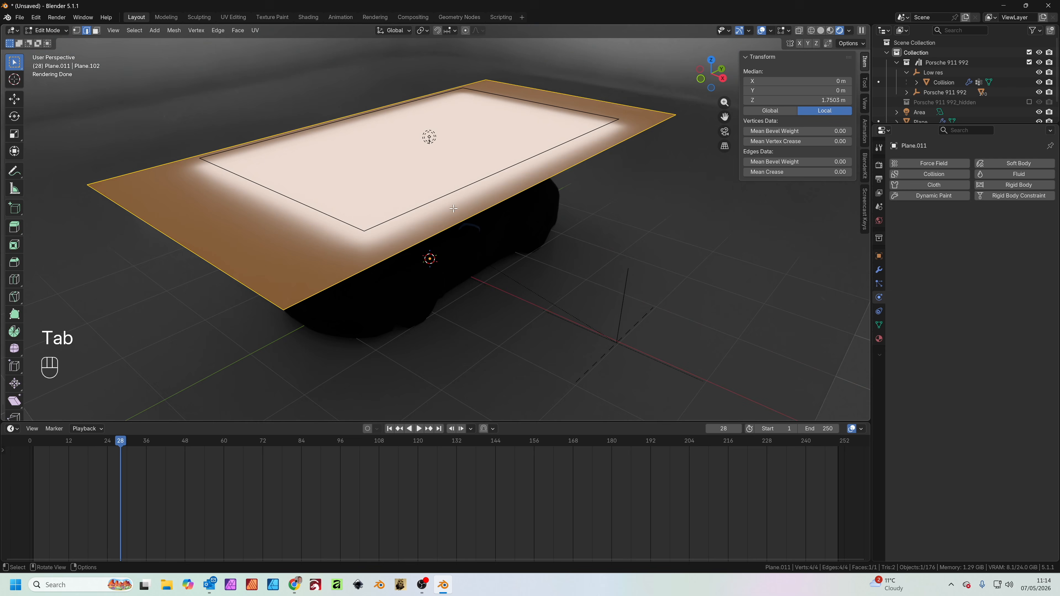
{"action": "right_click", "coordinate": [476, 197]}
{"action": "left_click", "coordinate": [476, 198]}
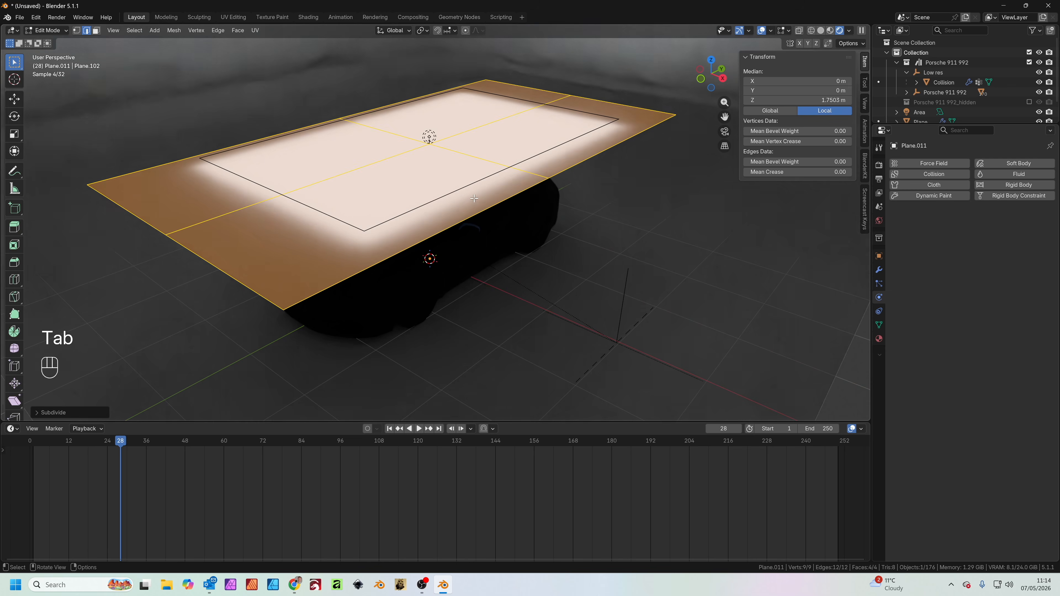
{"action": "left_click", "coordinate": [40, 412]}
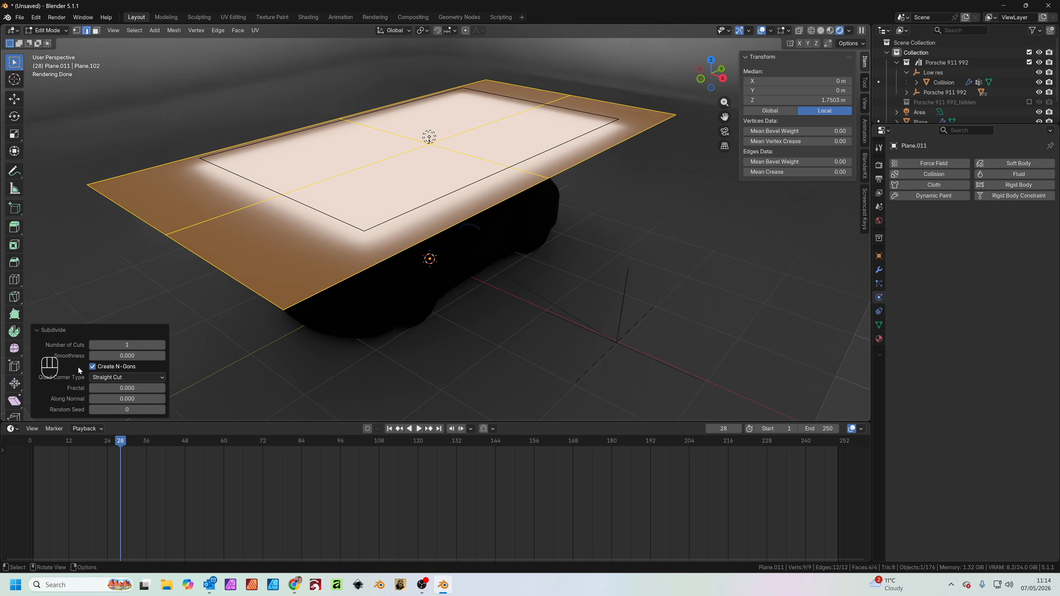
{"action": "left_click", "coordinate": [136, 345]}
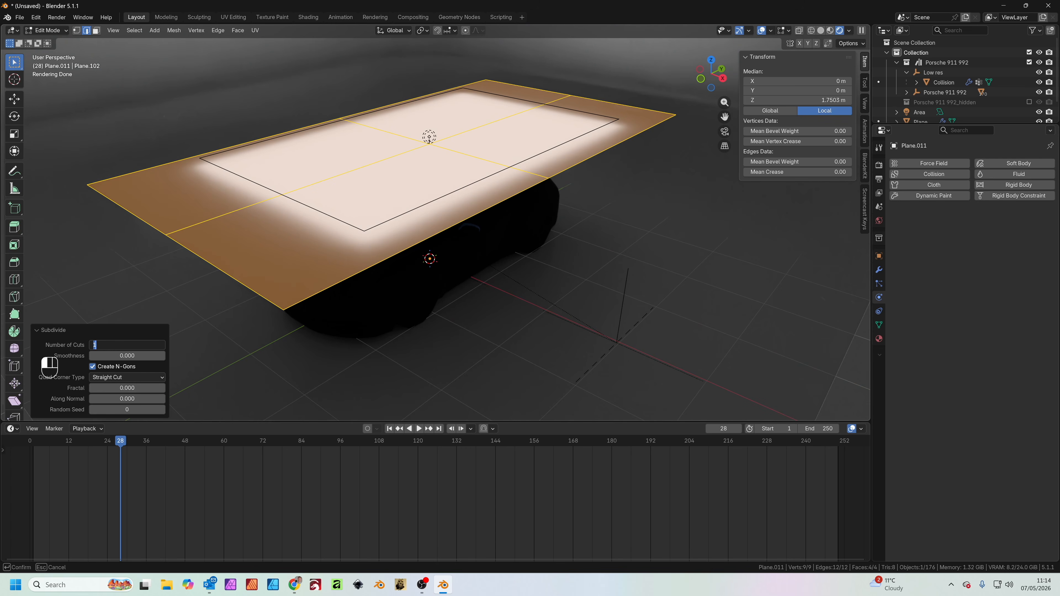
{"action": "type", "text": "60"}
{"action": "key", "text": "Return"}
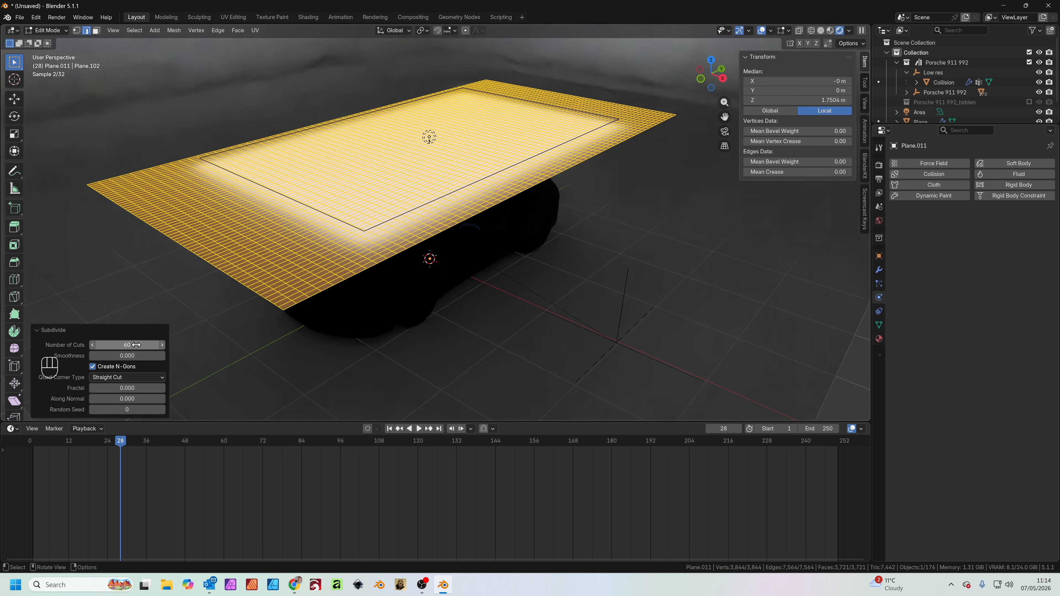
Select the outermost row of vertices along the plane's positive Y edge, leaving out those near both corners
{"action": "middle_click_drag", "start_coordinate": [494, 298], "coordinate": [509, 301]}
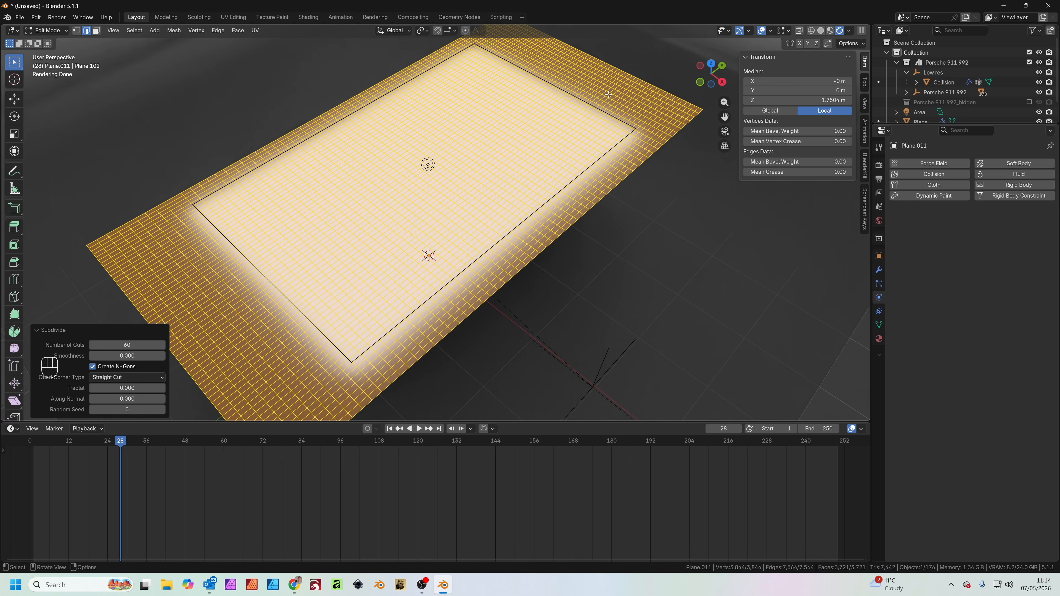
{"action": "middle_click_drag", "start_coordinate": [609, 290], "coordinate": [537, 242]}
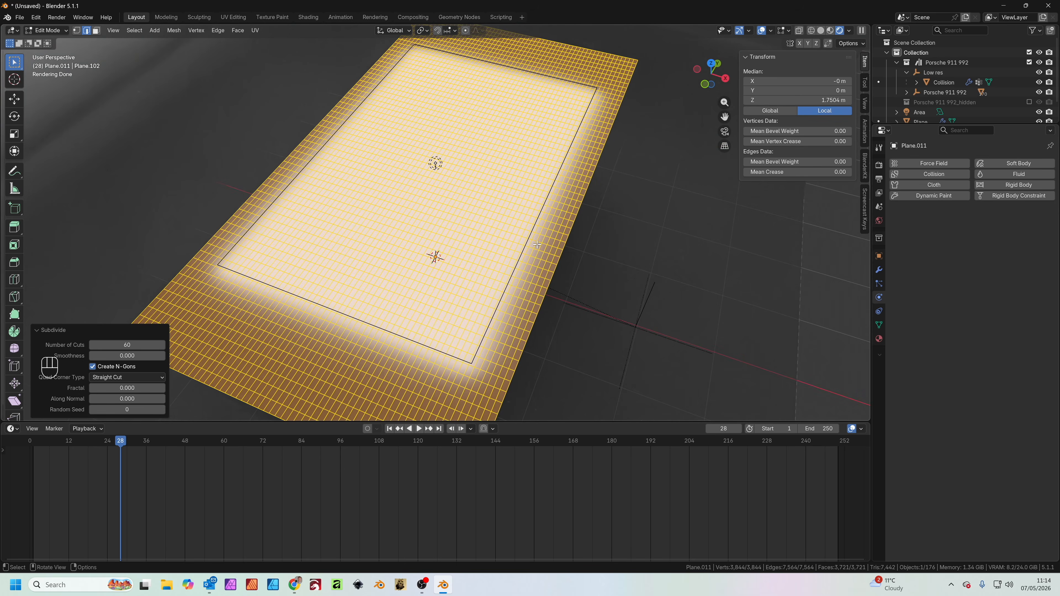
{"action": "key", "text": "KP_7"}
{"action": "scroll", "coordinate": [537, 244], "scroll_direction": "down", "scroll_amount": 2}
{"action": "middle_click_drag", "start_coordinate": [453, 159], "coordinate": [482, 235], "text": "shift"}
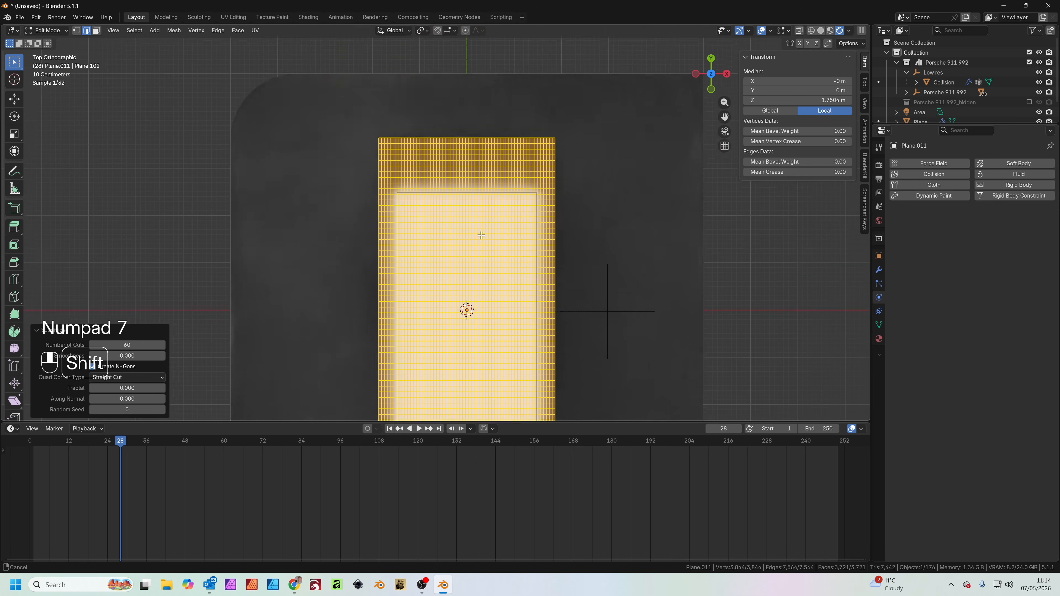
{"action": "left_click", "coordinate": [79, 32]}
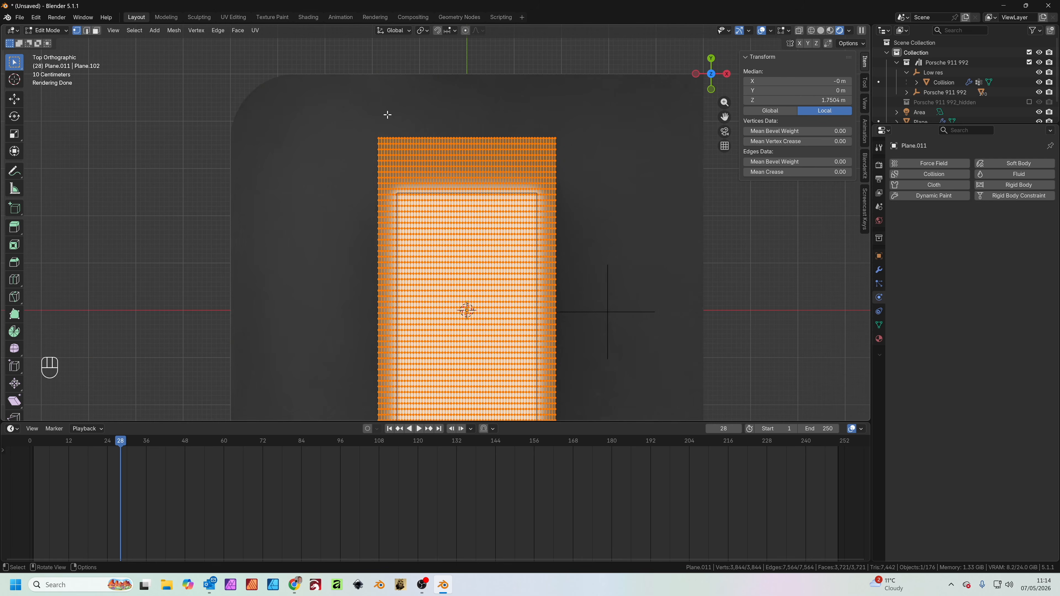
{"action": "left_click", "coordinate": [437, 137]}
{"action": "left_click", "coordinate": [421, 115]}
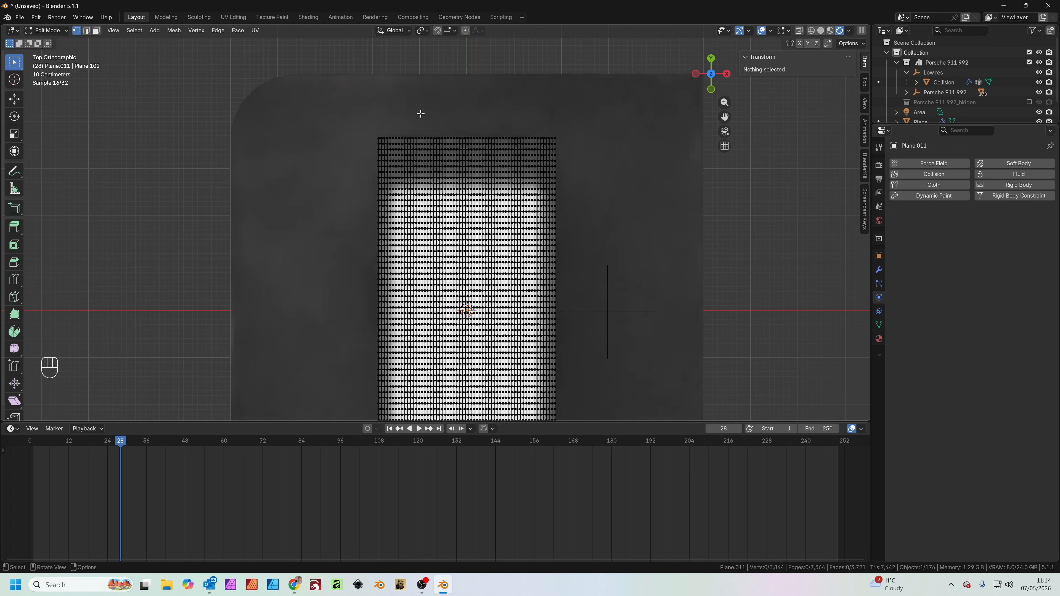
{"action": "left_click_drag", "start_coordinate": [412, 111], "coordinate": [404, 141]}
{"action": "left_click", "coordinate": [503, 138]}
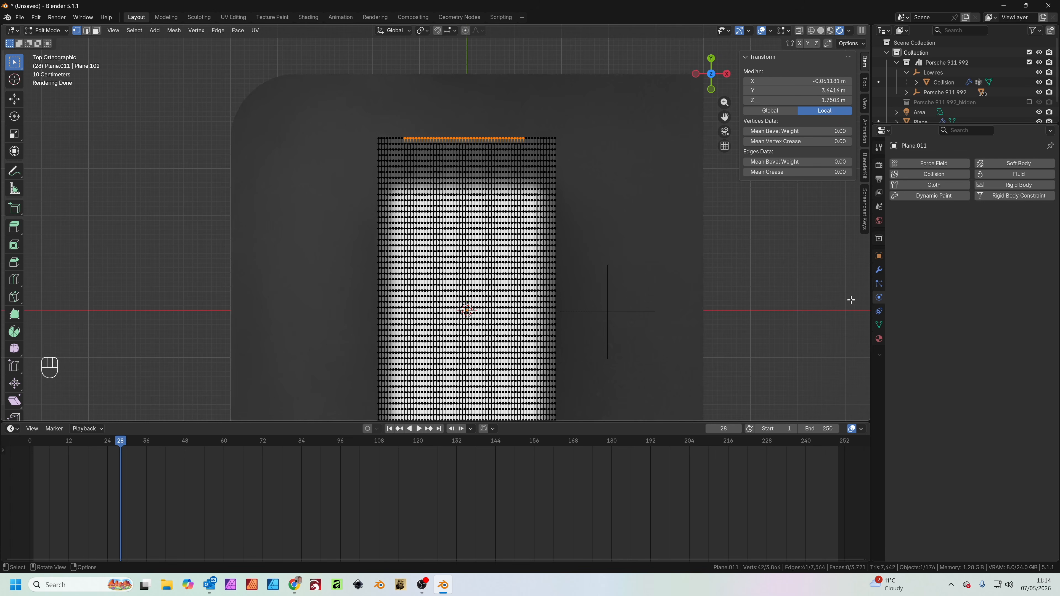
Assign the selected edge vertices to a new vertex group named Hook, and check it by deselecting and reselecting its vertices
{"action": "left_click", "coordinate": [878, 326]}
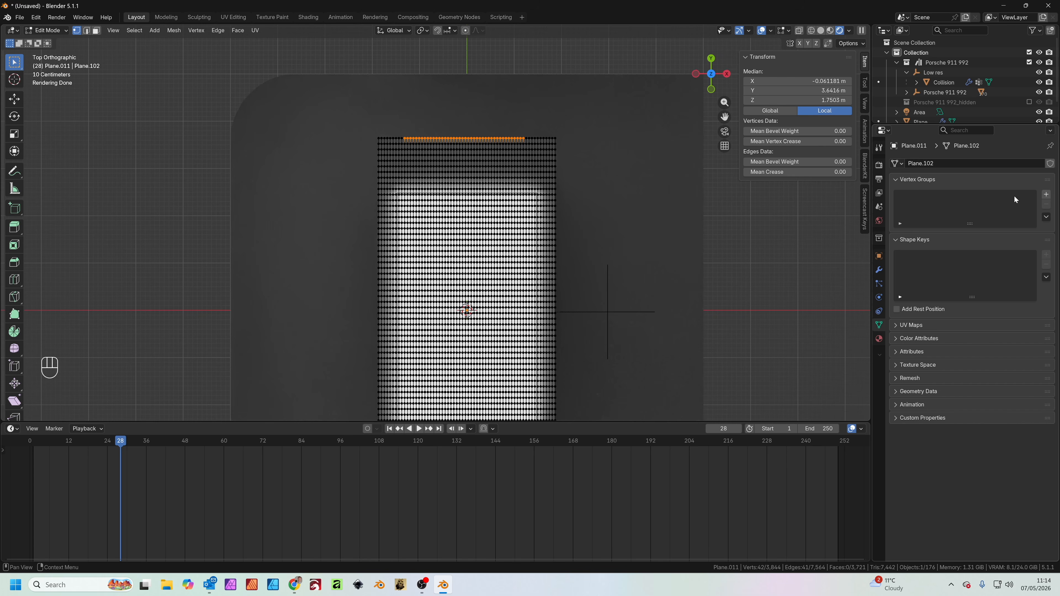
{"action": "left_click", "coordinate": [1046, 195]}
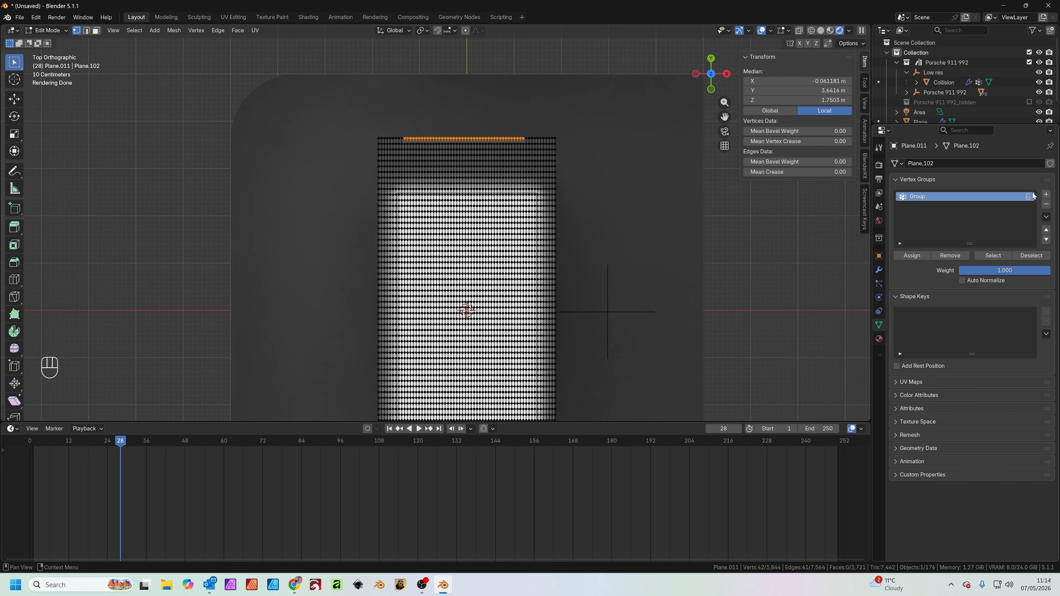
{"action": "left_click", "coordinate": [913, 255]}
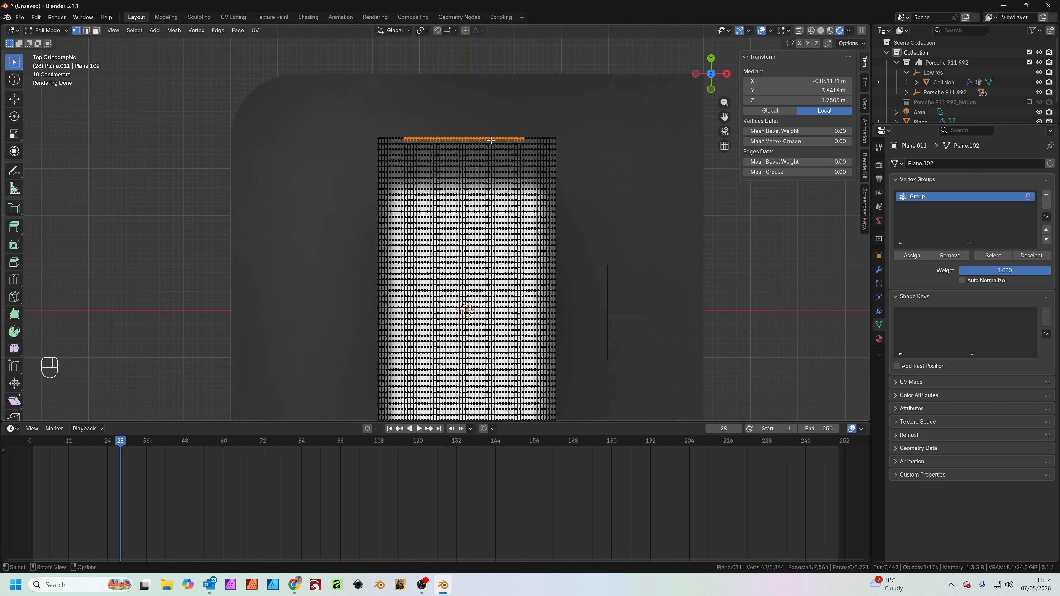
{"action": "double_click", "coordinate": [926, 196]}
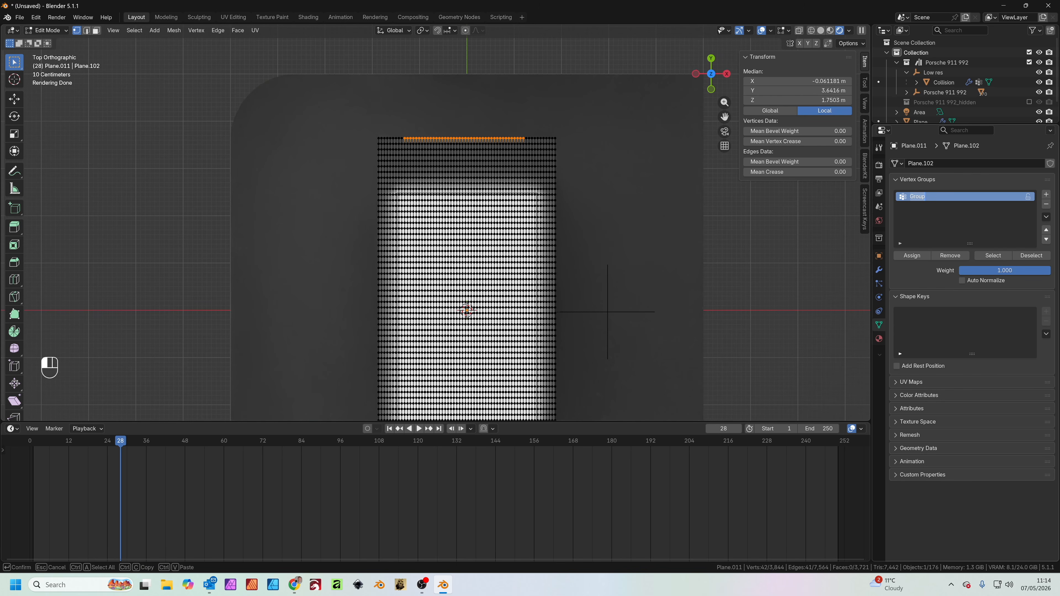
{"action": "type", "text": "Hook"}
{"action": "key", "text": "Return"}
{"action": "left_click", "coordinate": [1032, 256]}
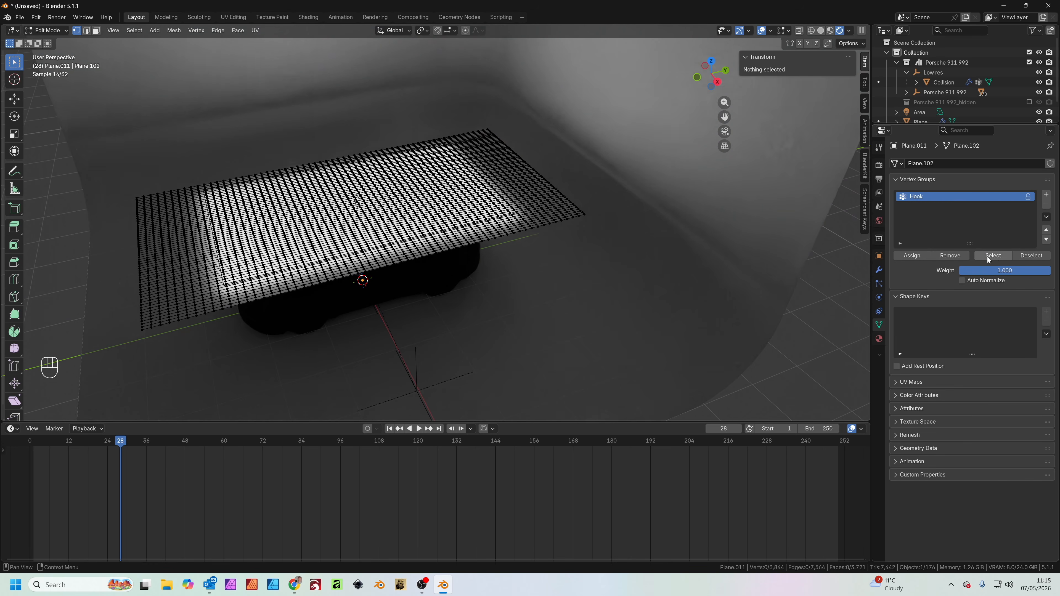
{"action": "left_click", "coordinate": [994, 256]}
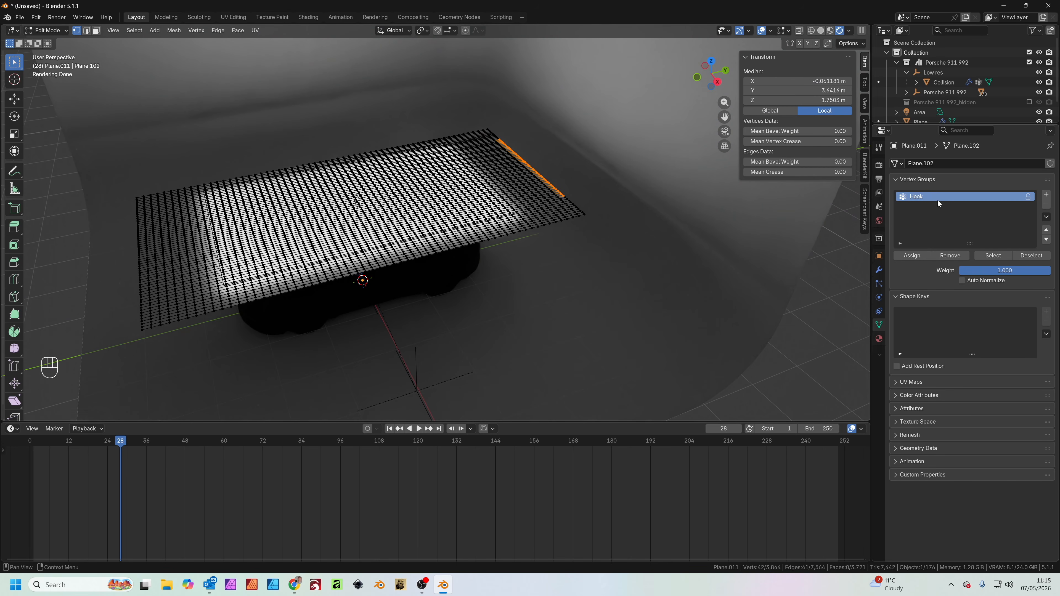
Return to Object Mode and enable Cloth physics on the subdivided overhead plane
{"action": "key", "text": "Tab"}
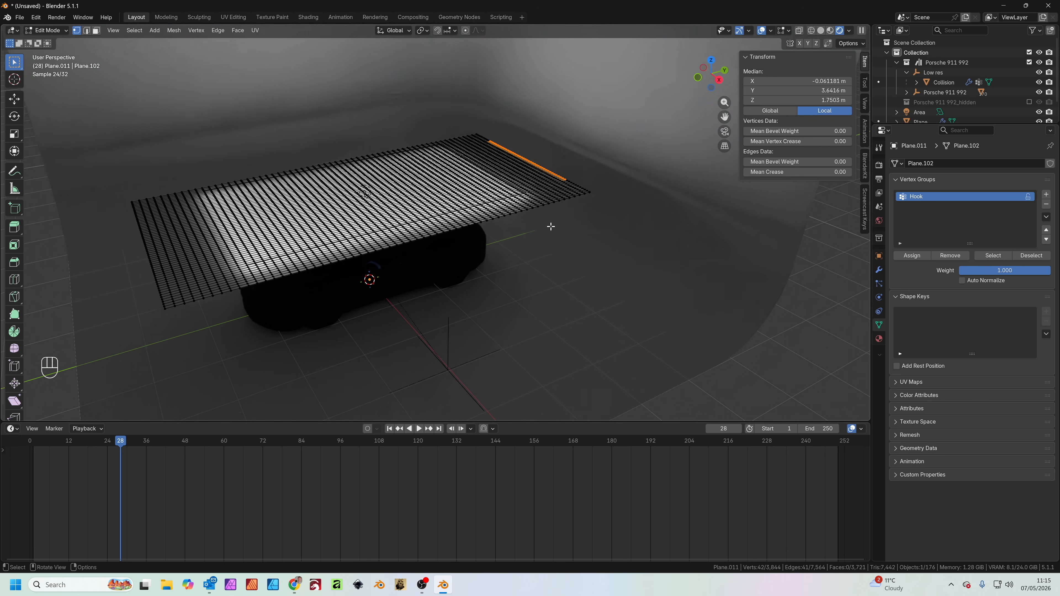
{"action": "mouse_move", "coordinate": [544, 253]}
{"action": "middle_mouse_down"}
{"action": "mouse_move", "coordinate": [540, 237]}
{"action": "mouse_move", "coordinate": [540, 272]}
{"action": "middle_mouse_up"}
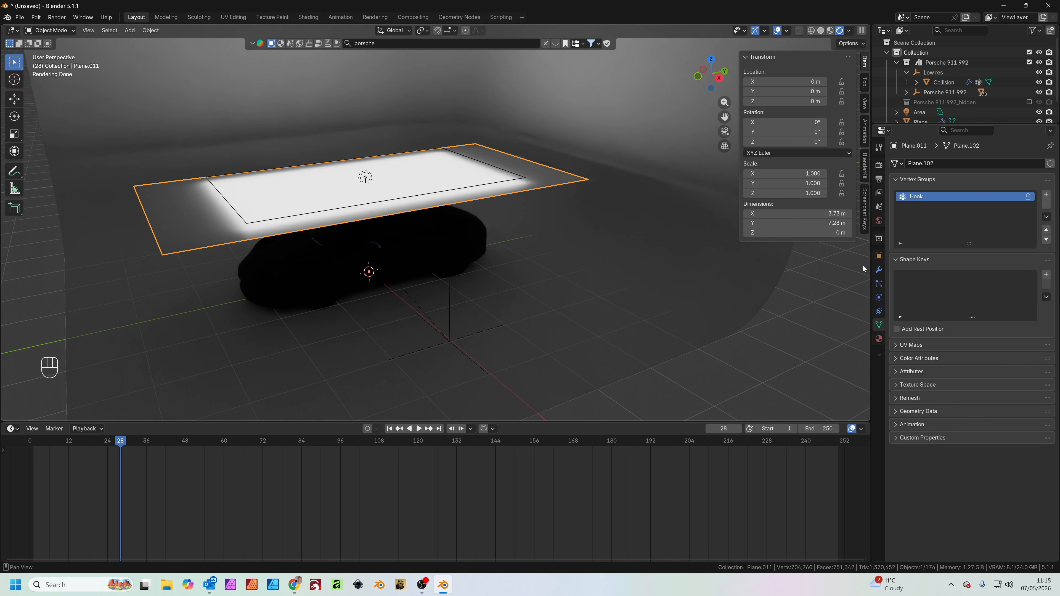
{"action": "left_click", "coordinate": [879, 297]}
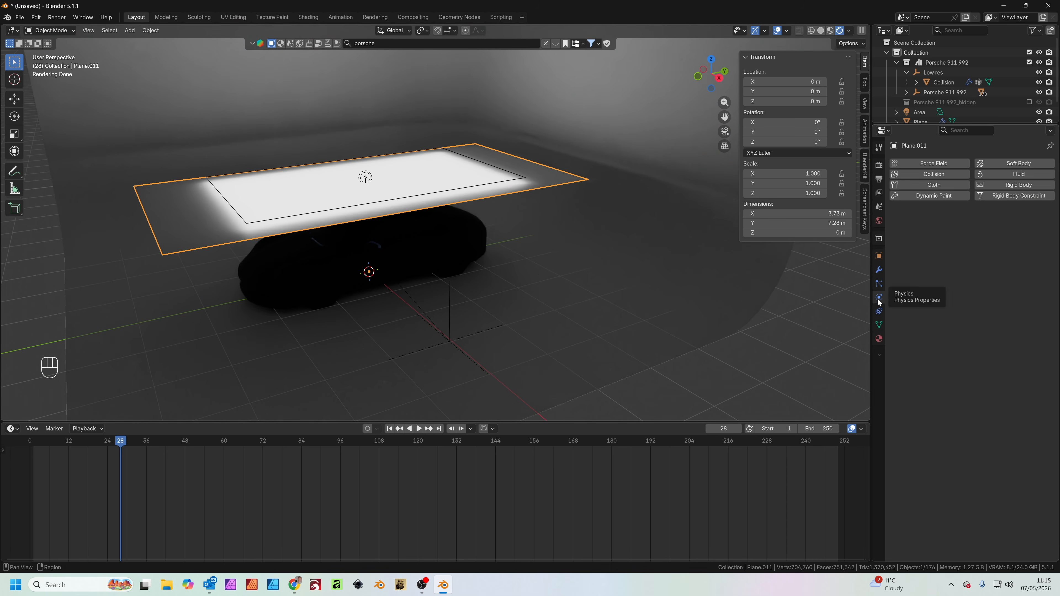
{"action": "left_click", "coordinate": [604, 202]}
{"action": "left_click", "coordinate": [561, 180]}
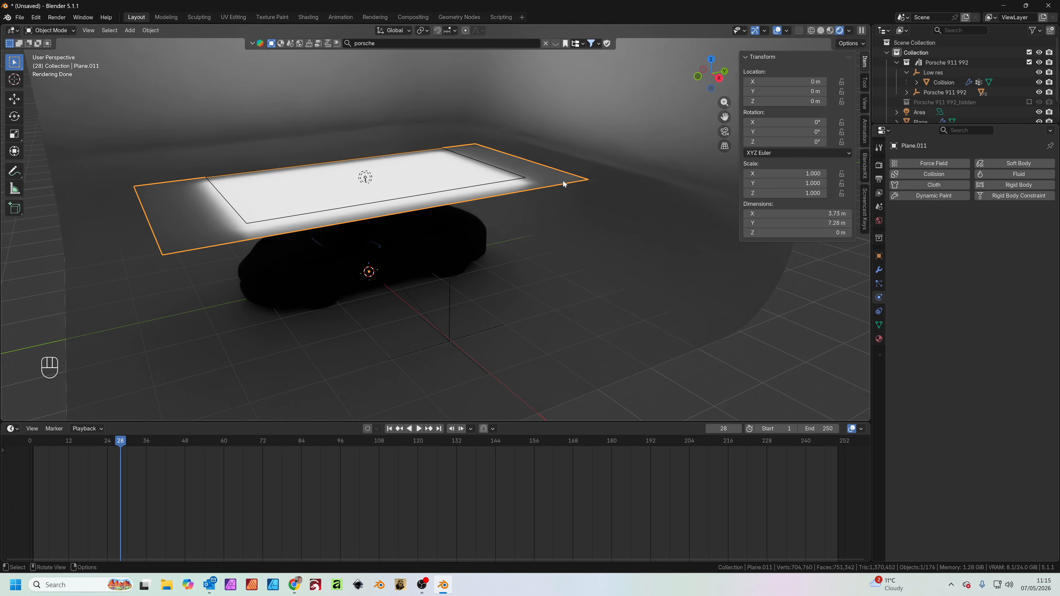
{"action": "left_click", "coordinate": [943, 184]}
Play the cloth simulation from frame 0, examine how it drapes over the car, and rewind to frame 3
{"action": "left_click_drag", "start_coordinate": [119, 441], "coordinate": [30, 442]}
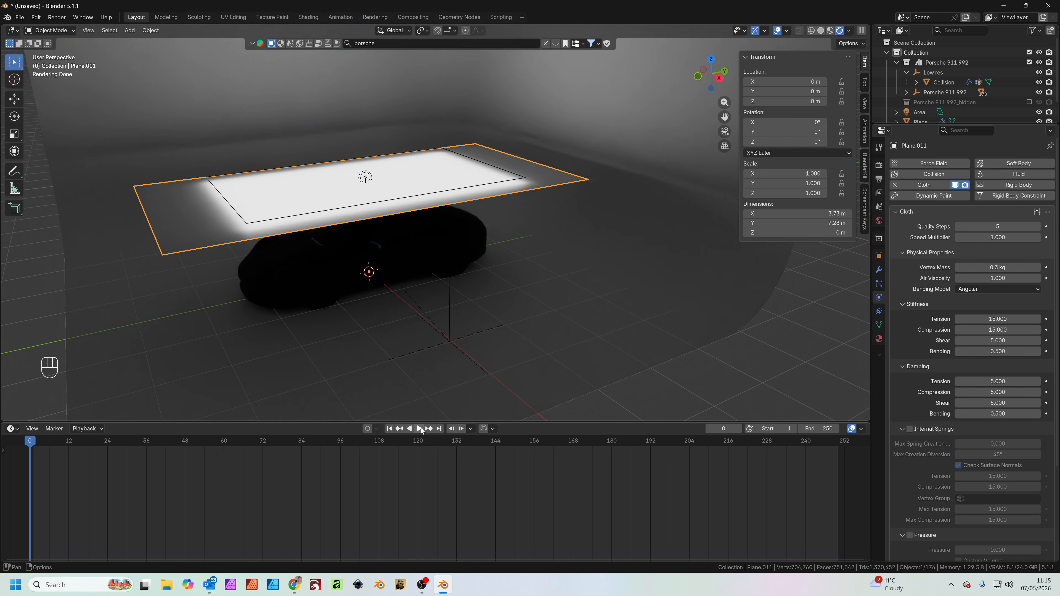
{"action": "left_click", "coordinate": [419, 429]}
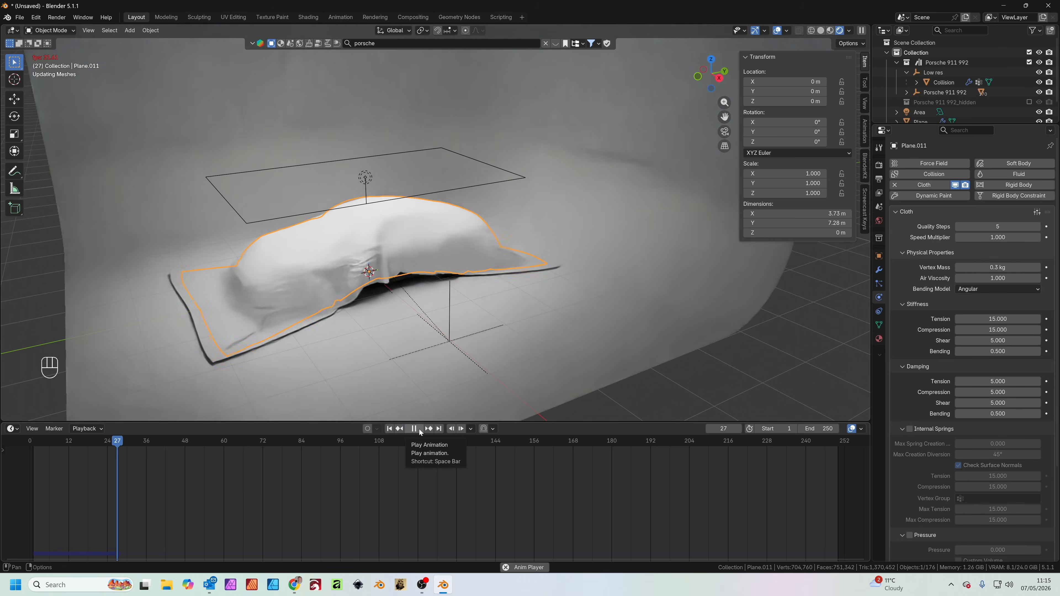
{"action": "scroll", "coordinate": [365, 322], "scroll_direction": "up", "scroll_amount": 4}
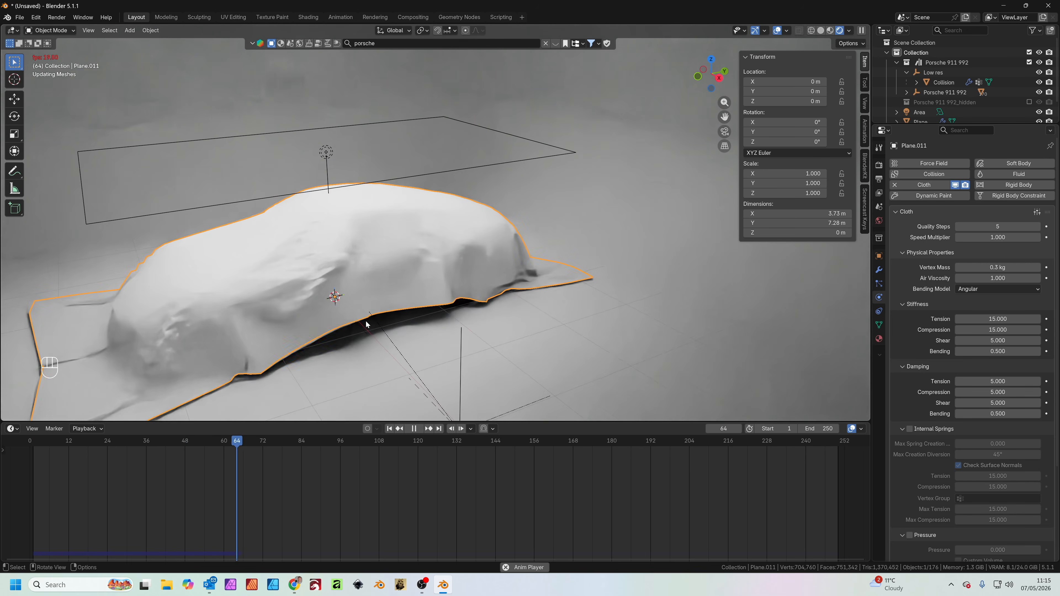
{"action": "middle_click_drag", "start_coordinate": [390, 316], "coordinate": [423, 302]}
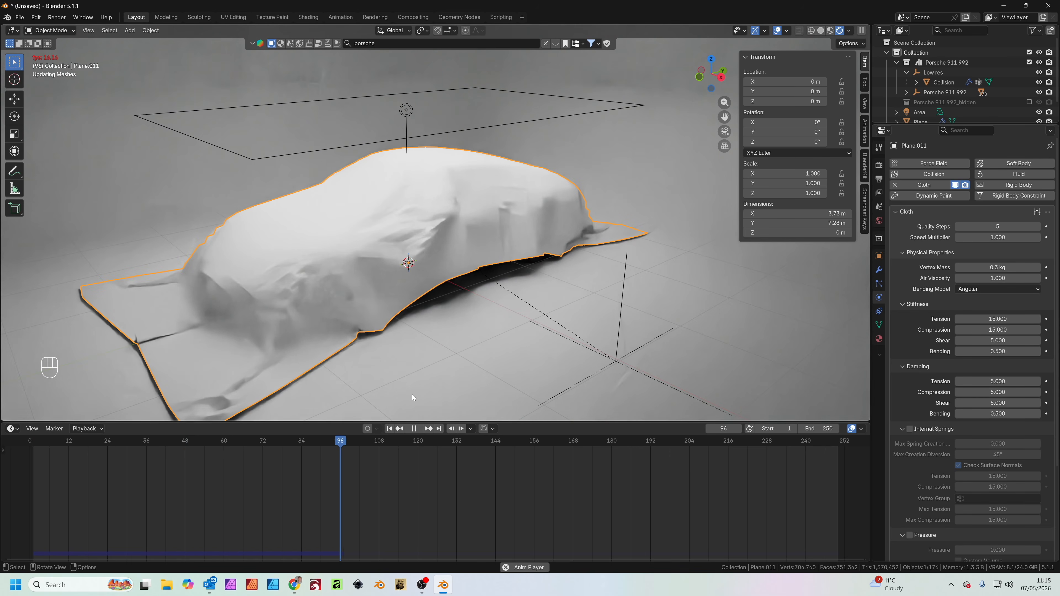
{"action": "left_click", "coordinate": [421, 442]}
{"action": "left_click_drag", "start_coordinate": [421, 442], "coordinate": [40, 442]}
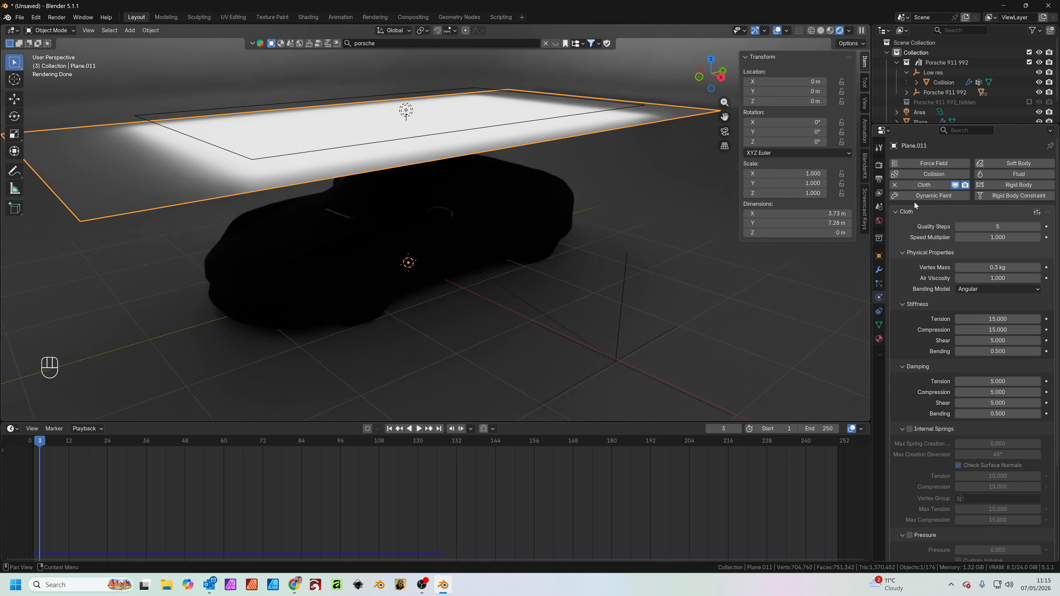
Apply the Silk preset to the cloth and set its quality steps to 8
{"action": "left_click", "coordinate": [1037, 212]}
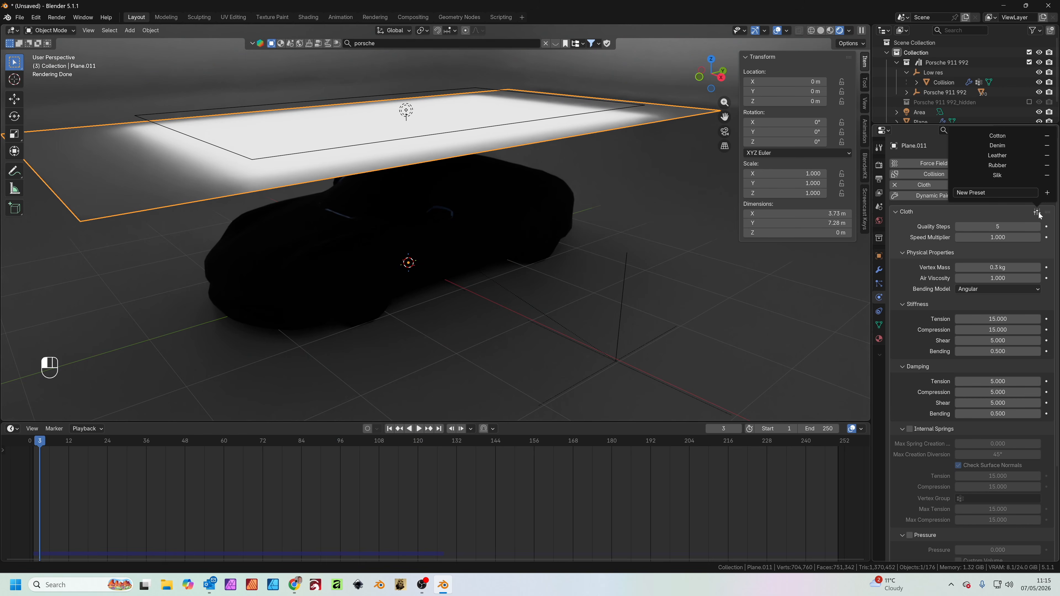
{"action": "left_click", "coordinate": [995, 175]}
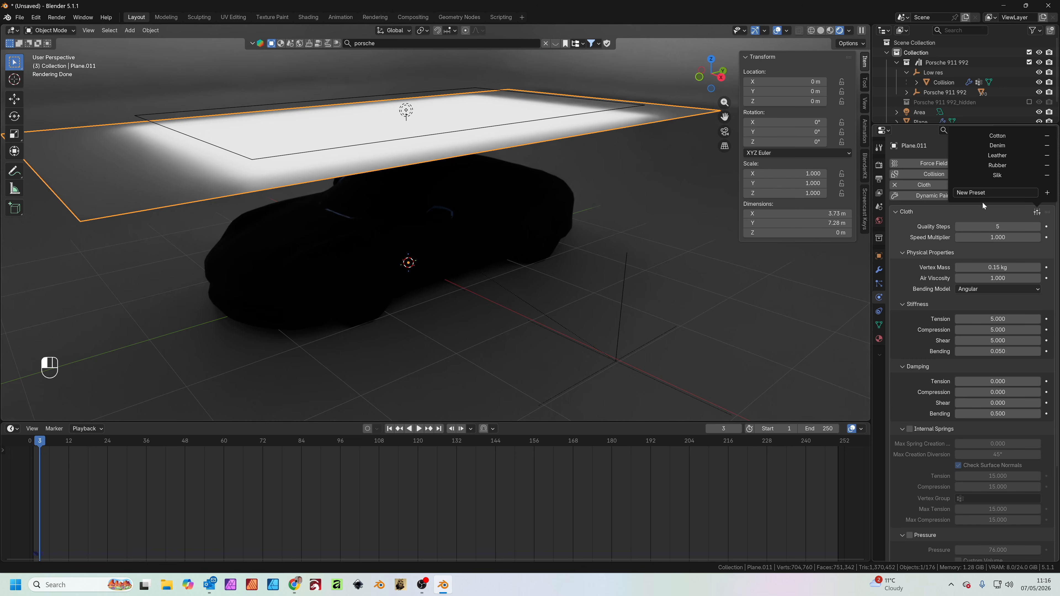
{"action": "left_click", "coordinate": [998, 227]}
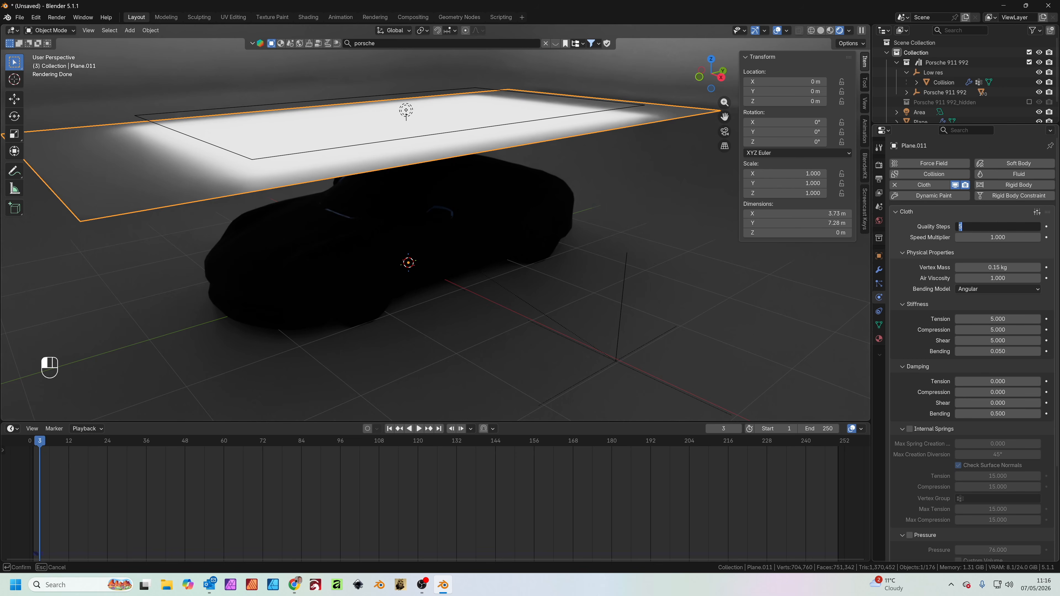
{"action": "key", "text": "Return"}
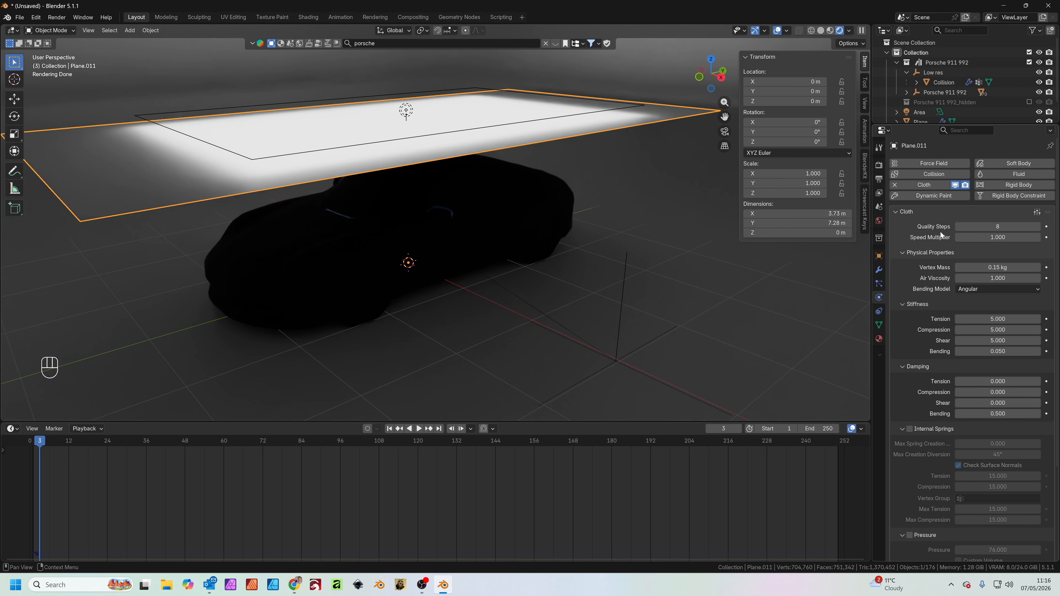
Set the cloth's pin group to the Hook vertex group in its Shape settings
{"action": "scroll", "coordinate": [911, 289], "scroll_direction": "down", "scroll_amount": 5}
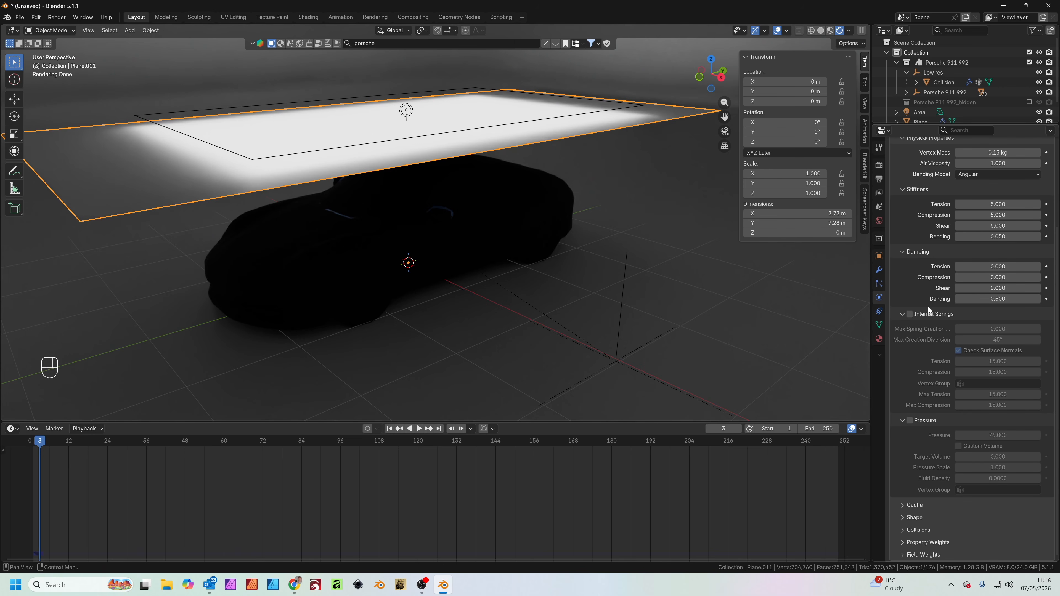
{"action": "left_click", "coordinate": [914, 517]}
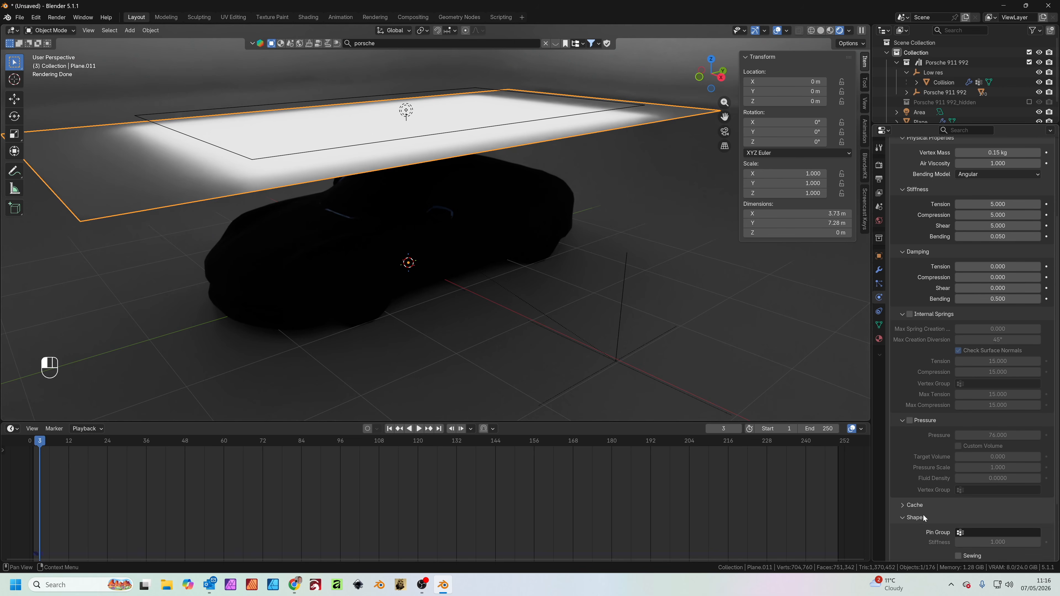
{"action": "scroll", "coordinate": [925, 478], "scroll_direction": "down", "scroll_amount": 3}
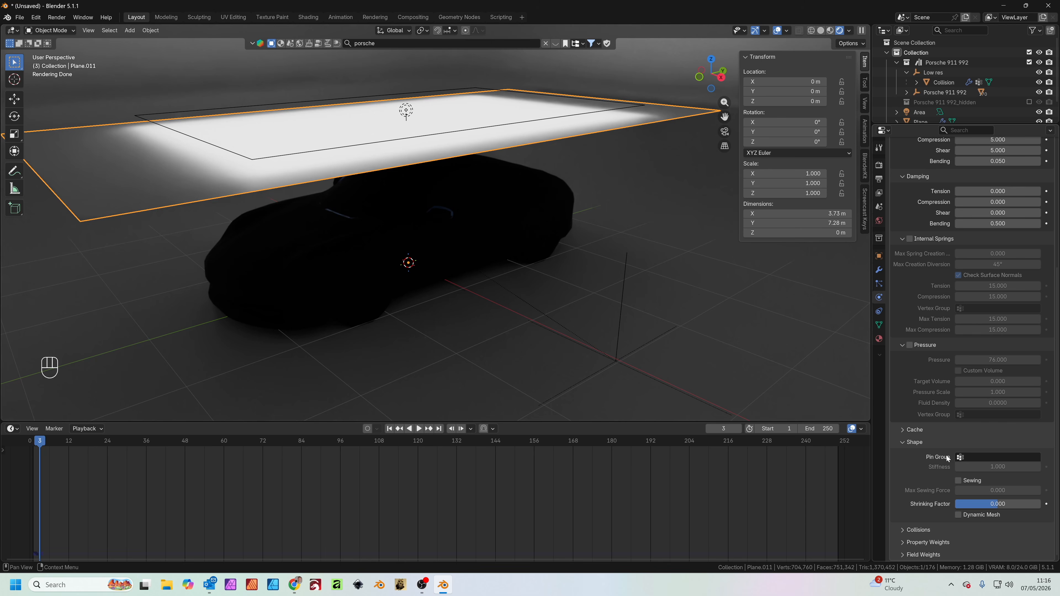
{"action": "left_click", "coordinate": [960, 458]}
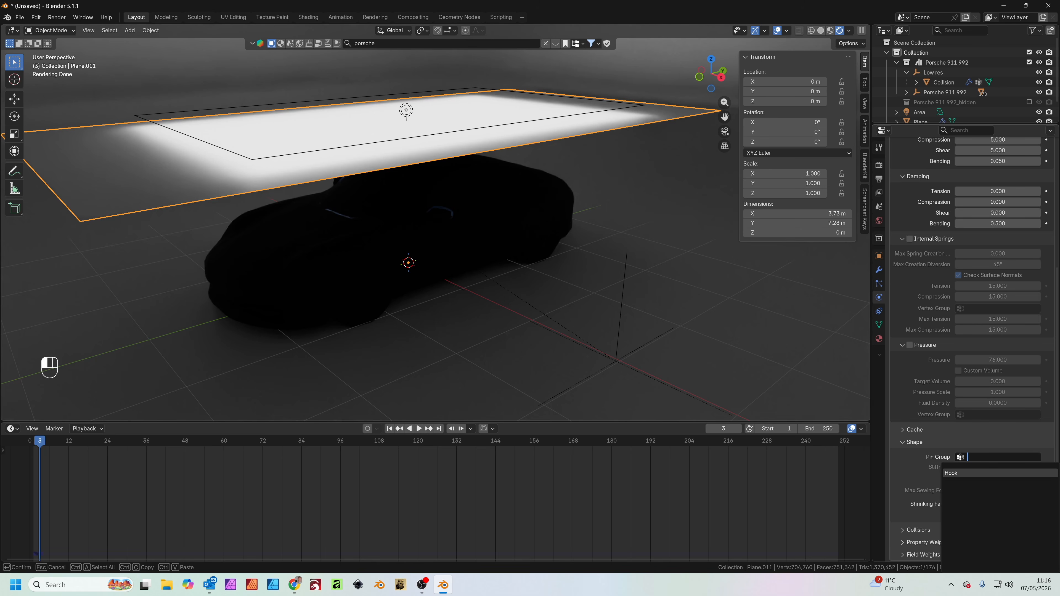
{"action": "key", "text": "Return"}
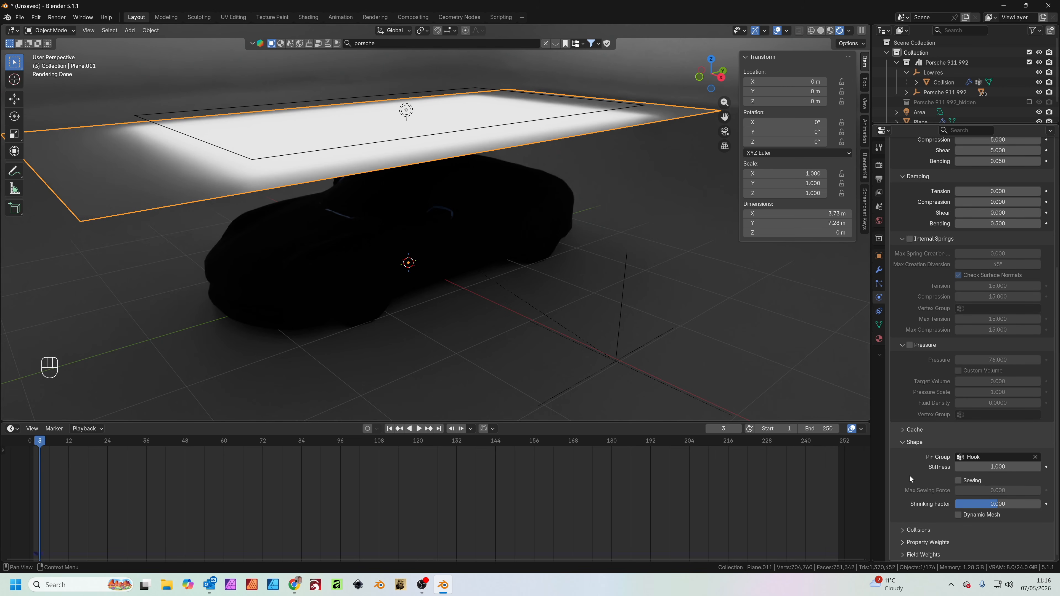
Set the cloth's collision quality to 8 and enable self collisions
{"action": "left_click", "coordinate": [920, 529]}
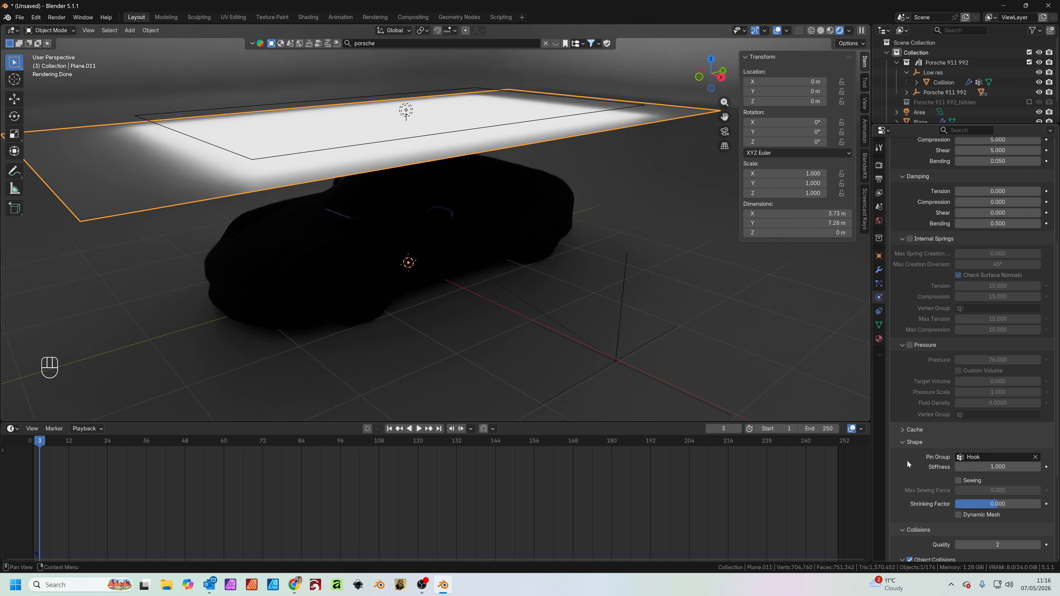
{"action": "scroll", "coordinate": [997, 411], "scroll_direction": "down", "scroll_amount": 6}
{"action": "left_click", "coordinate": [997, 401]}
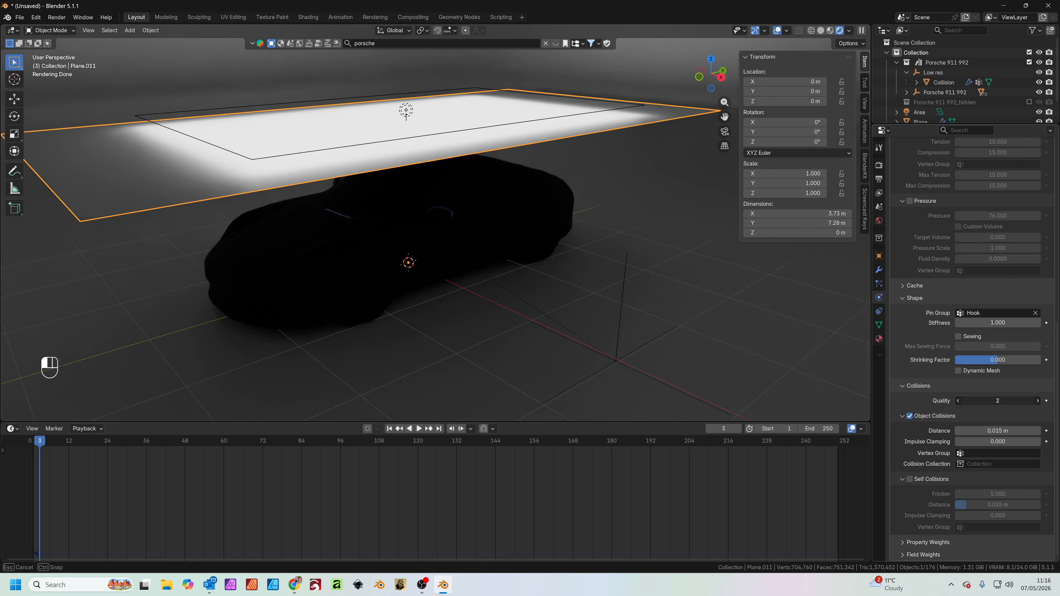
{"action": "key", "text": "Return"}
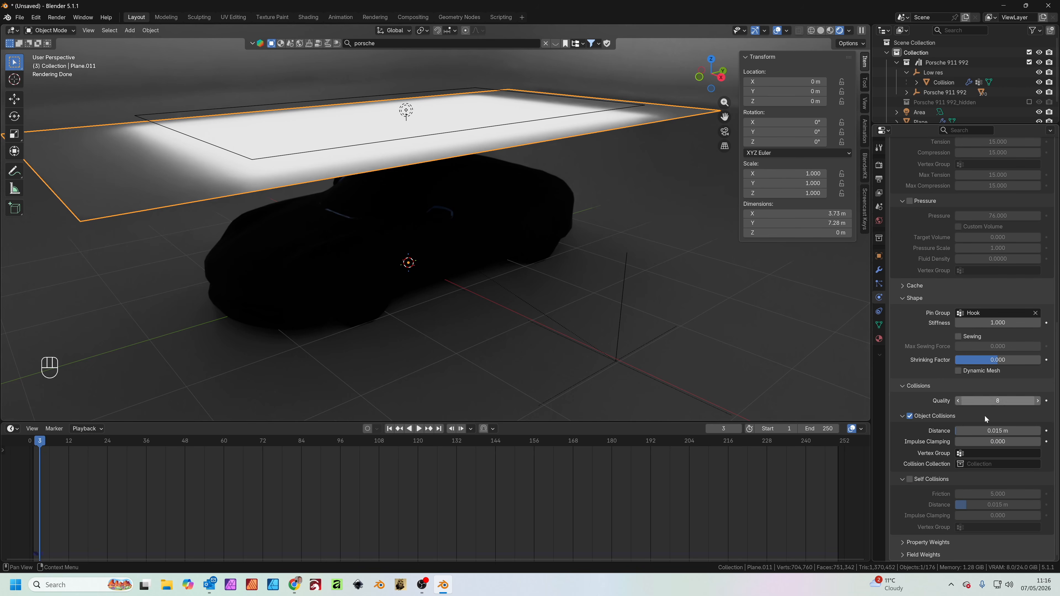
{"action": "left_click", "coordinate": [910, 479]}
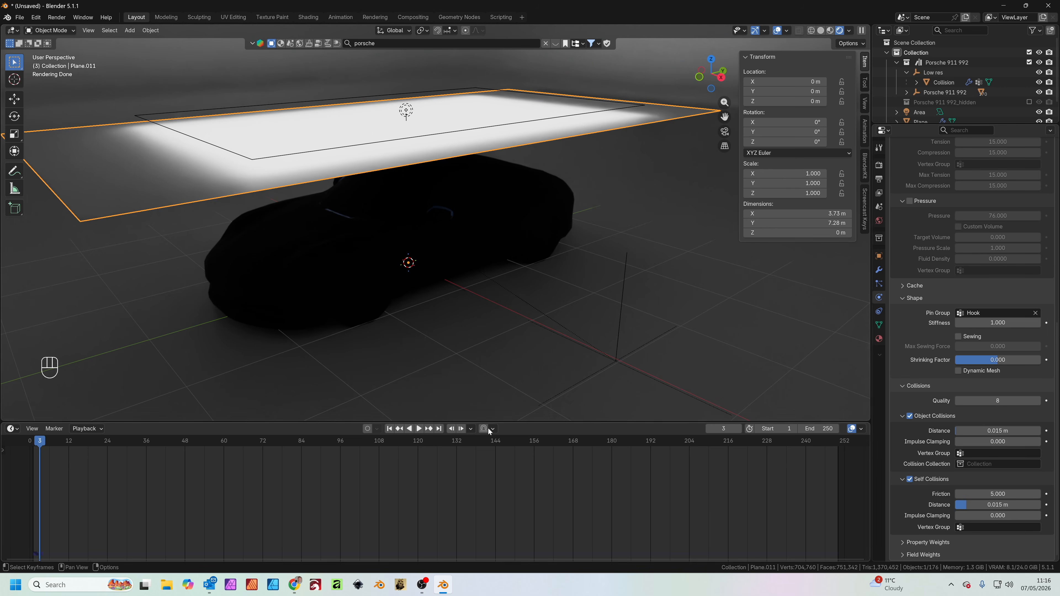
Replay the pinned cloth simulation from the start to check the drape, and save the file as Cloth simulation.blend
{"action": "left_click", "coordinate": [389, 429]}
{"action": "left_click", "coordinate": [418, 429]}
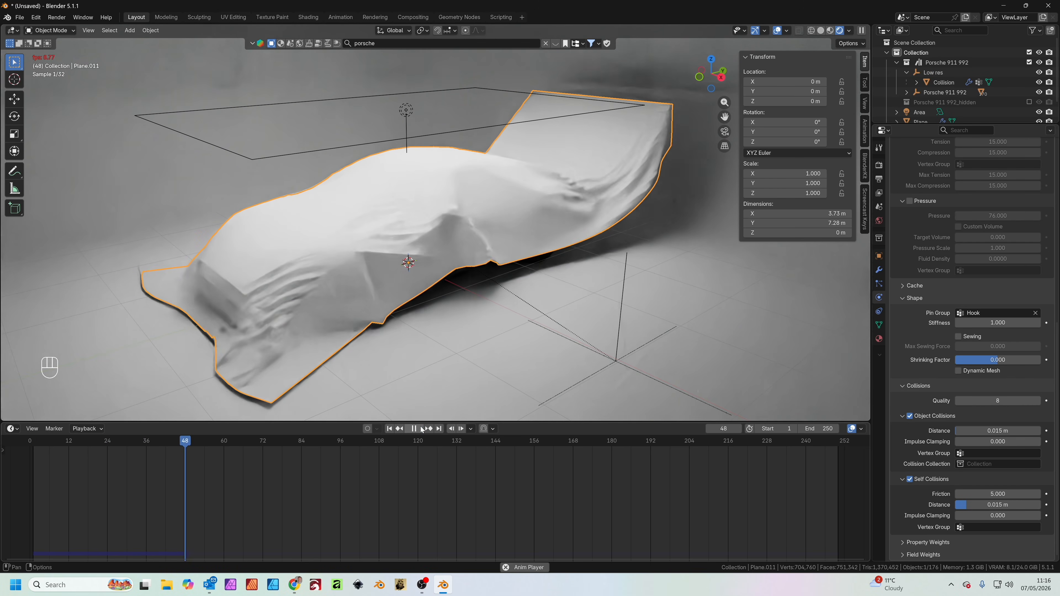
{"action": "left_click", "coordinate": [413, 429]}
{"action": "middle_click_drag", "start_coordinate": [454, 285], "coordinate": [472, 285]}
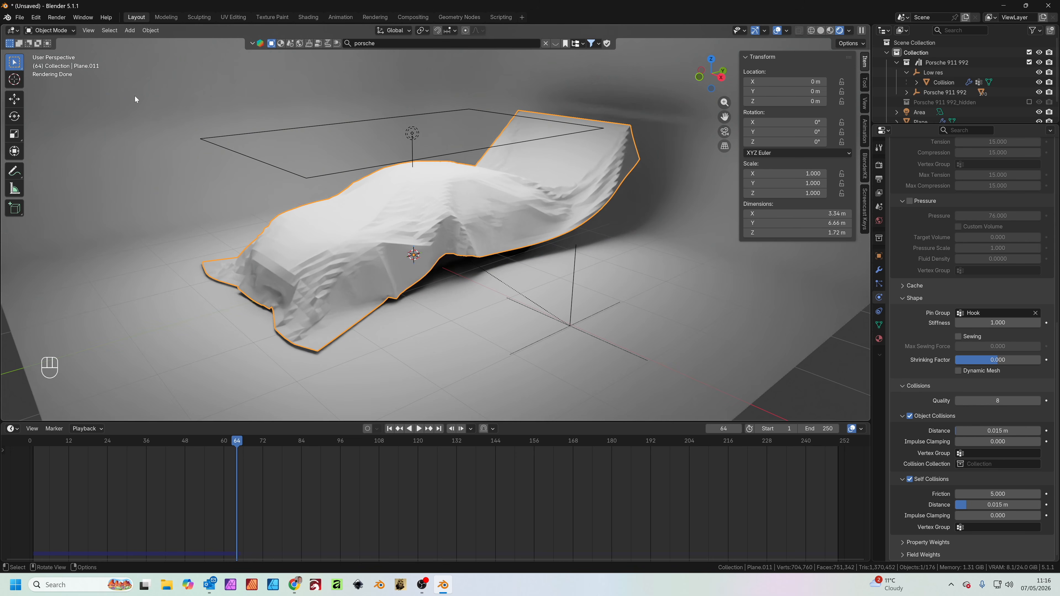
{"action": "left_click", "coordinate": [20, 18]}
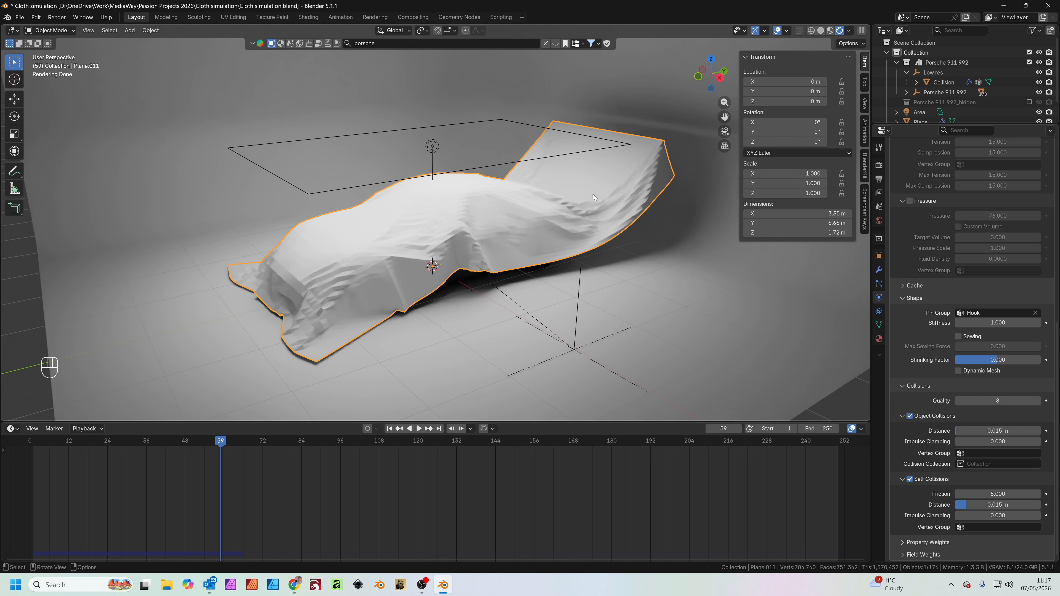
Search BlenderKit materials for silk and apply the bright blue Silk material to the draped cloth
{"action": "left_click", "coordinate": [865, 165]}
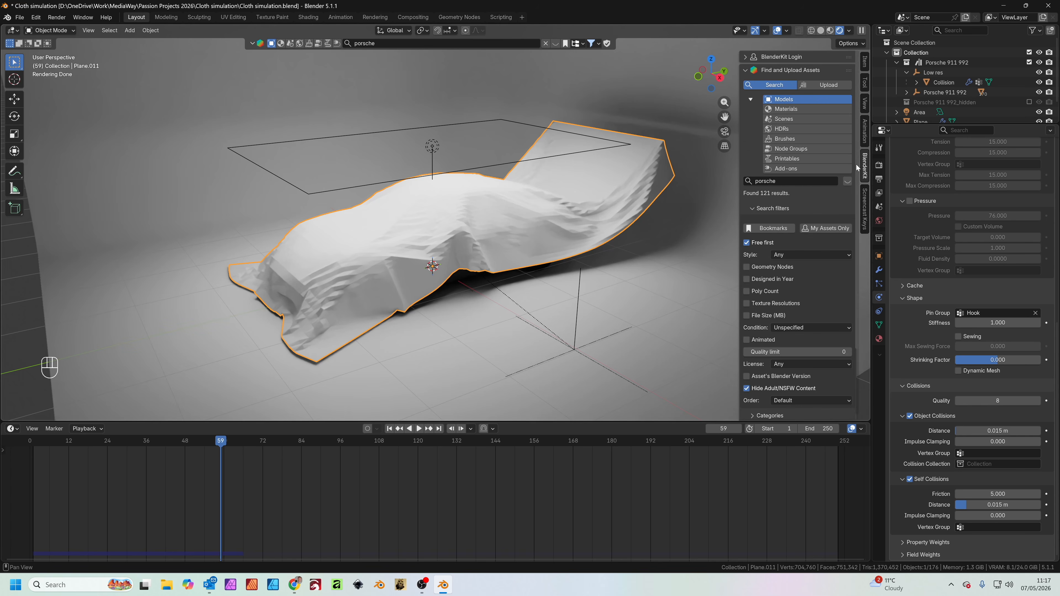
{"action": "left_click", "coordinate": [808, 109]}
{"action": "left_click", "coordinate": [809, 180]}
{"action": "type", "text": "silk"}
{"action": "key", "text": "Return"}
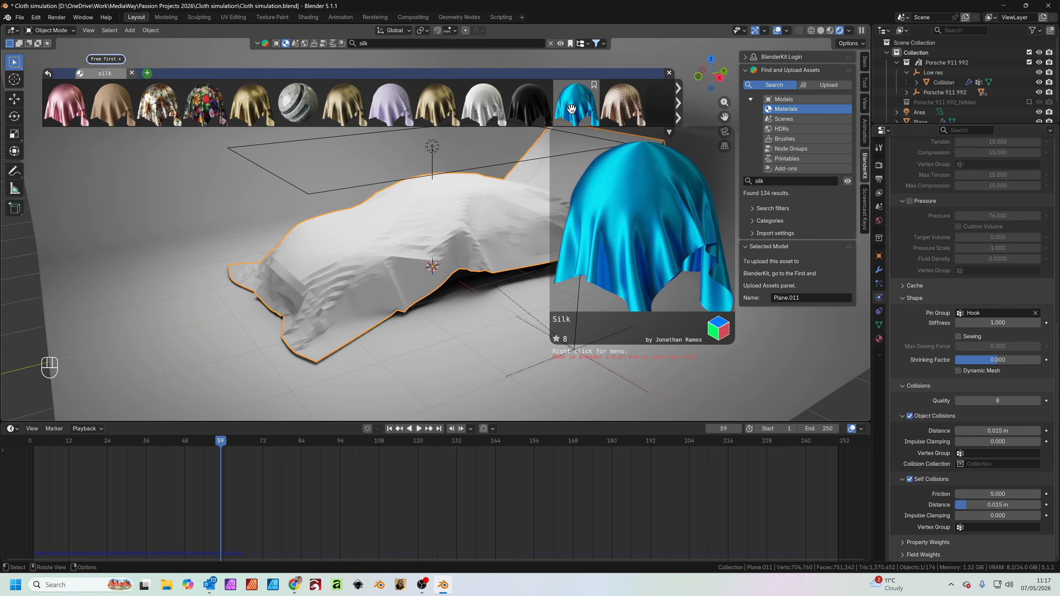
{"action": "left_click_drag", "start_coordinate": [572, 109], "coordinate": [519, 222]}
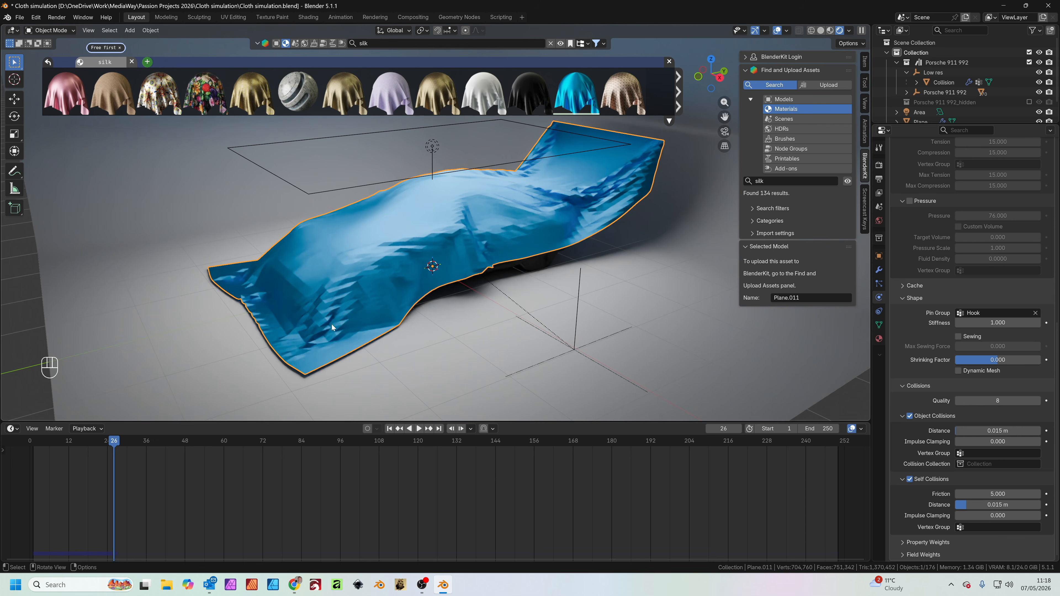
Add a Subdivision Surface modifier below the cloth's Cloth modifier and set its viewport levels to 2
{"action": "left_click", "coordinate": [879, 269]}
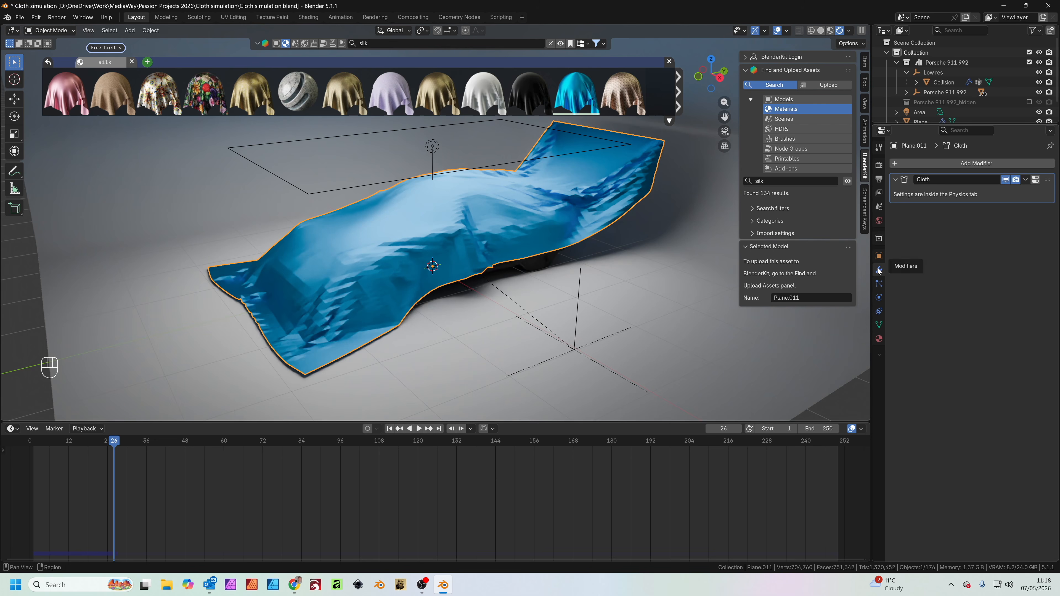
{"action": "left_click", "coordinate": [986, 166]}
{"action": "left_click", "coordinate": [984, 165]}
{"action": "type", "text": "sub"}
{"action": "key", "text": "Return"}
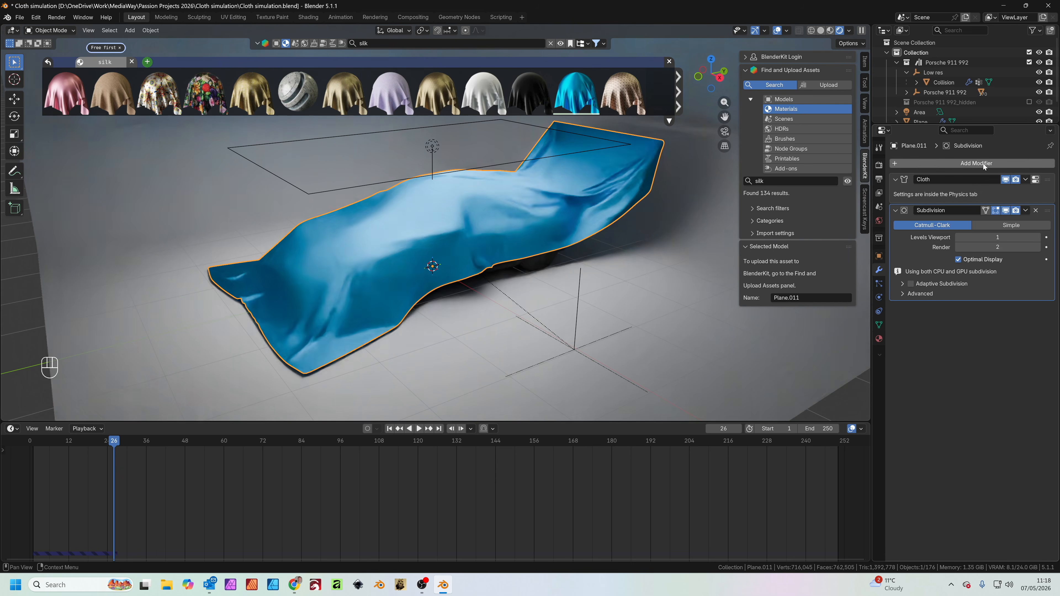
{"action": "left_click", "coordinate": [1038, 237]}
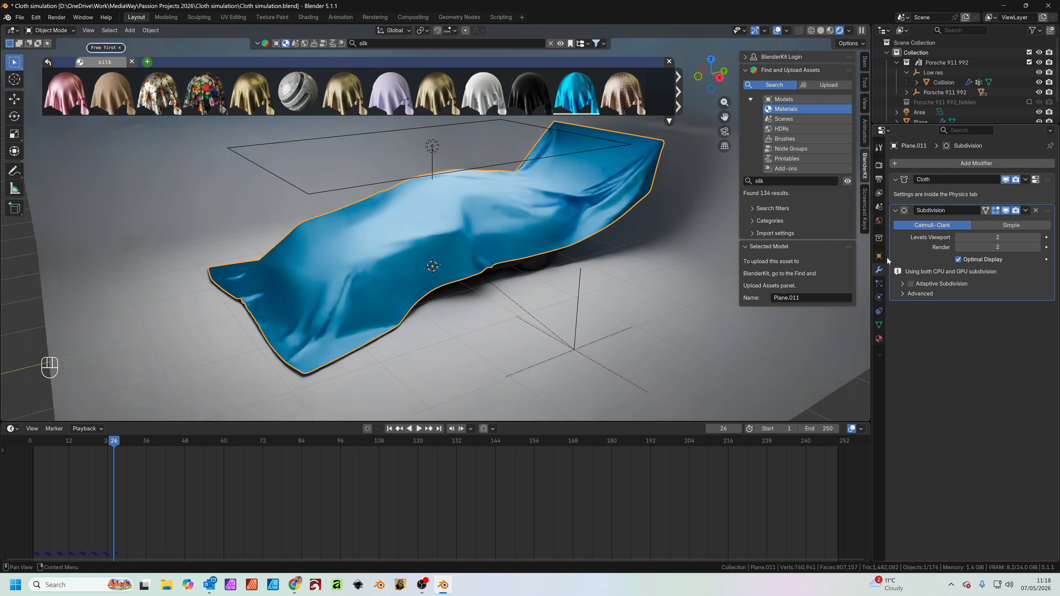
Play the smoothed silk simulation up to frame 95 and examine the folds and the pinned end
{"action": "scroll", "coordinate": [368, 301], "scroll_direction": "up", "scroll_amount": 2}
{"action": "key", "text": "space"}
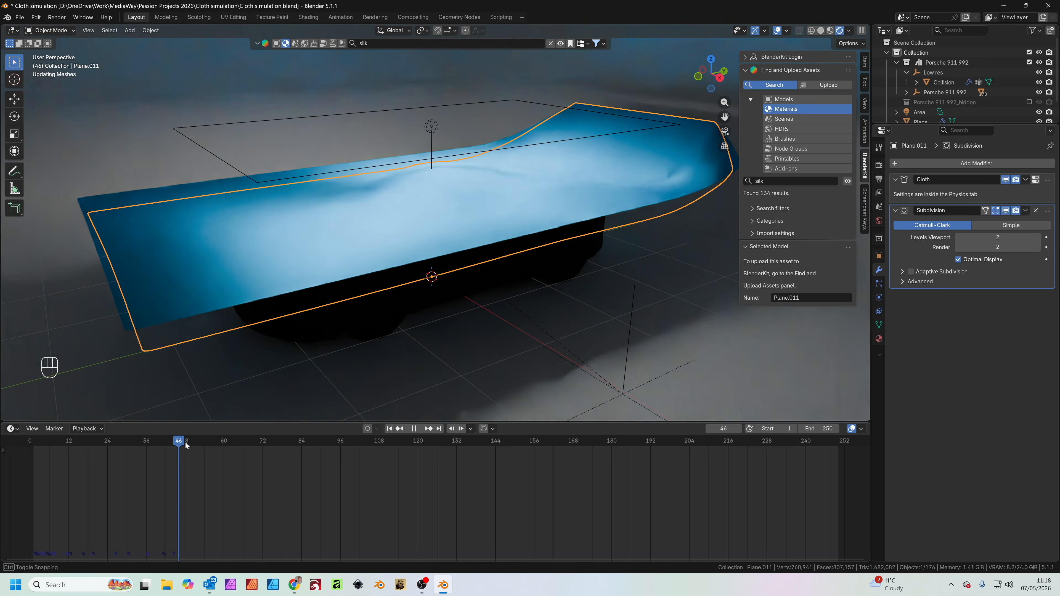
{"action": "key", "text": "space"}
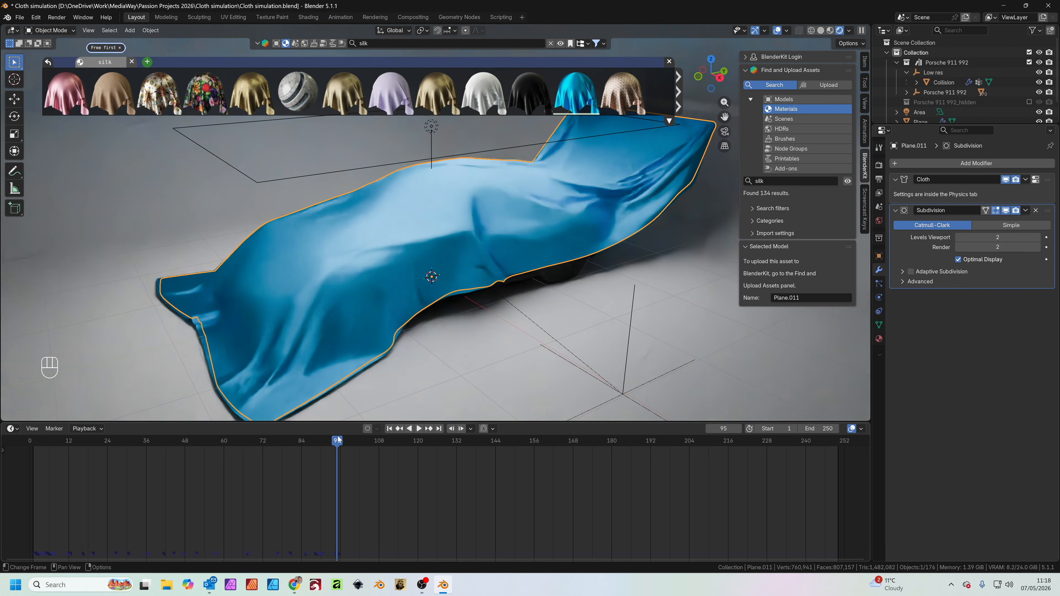
{"action": "scroll", "coordinate": [609, 198], "scroll_direction": "down", "scroll_amount": 3}
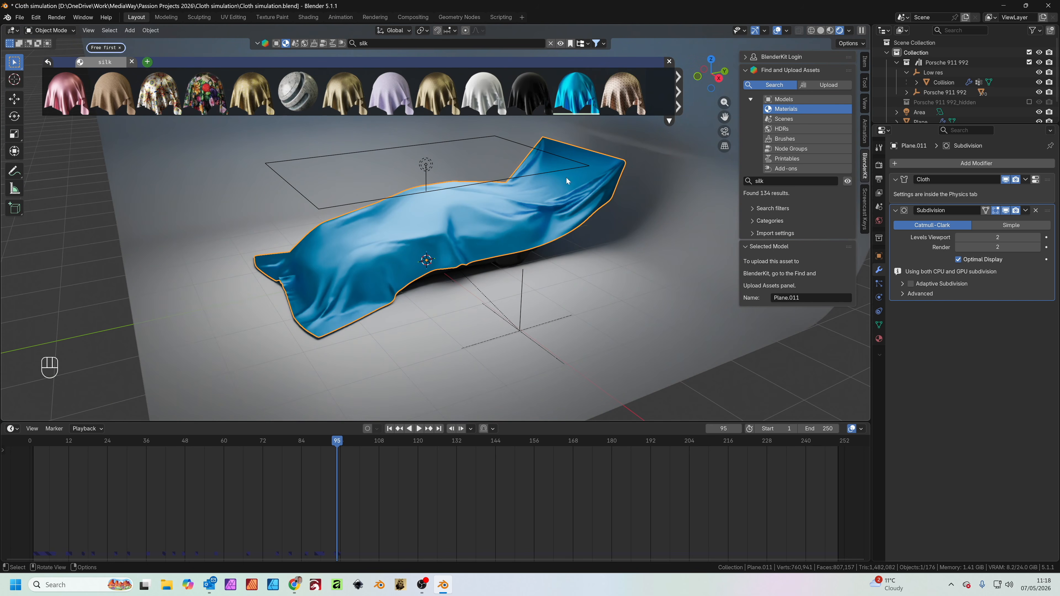
{"action": "middle_click_drag", "start_coordinate": [566, 205], "coordinate": [481, 215]}
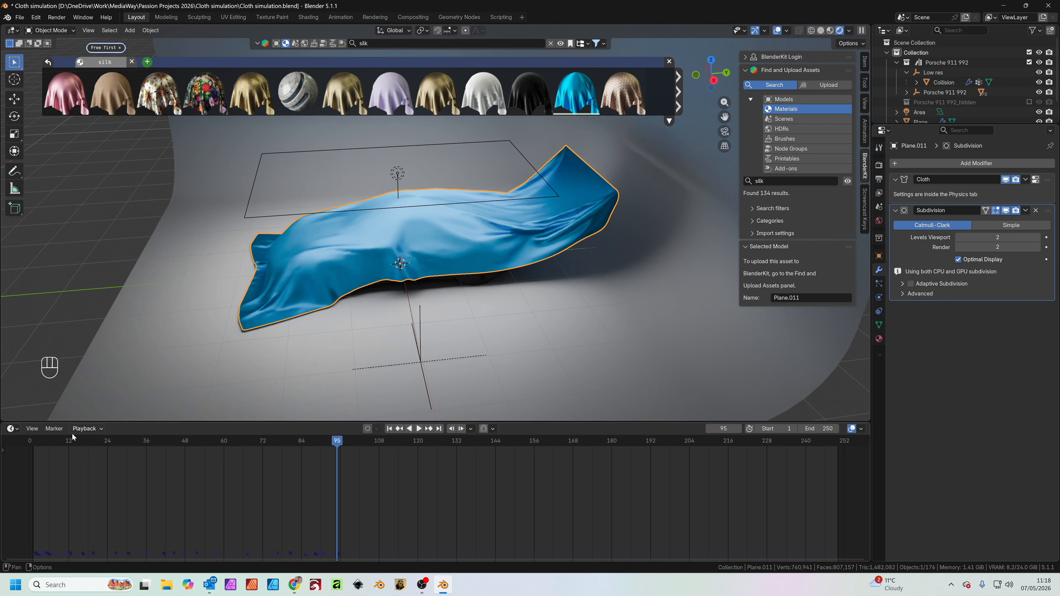
Rewind to frame 0 and, in top view, place the 3D cursor near the middle of the cloth's pinned edge
{"action": "key", "text": "shift+Left"}
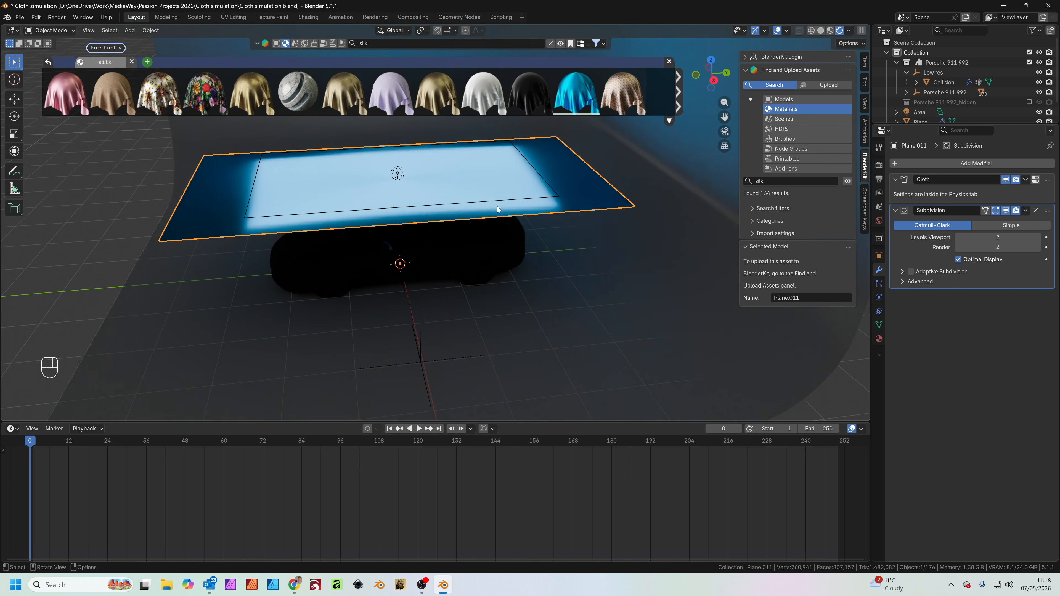
{"action": "middle_click_drag", "start_coordinate": [498, 210], "coordinate": [438, 286]}
{"action": "key", "text": "KP_7"}
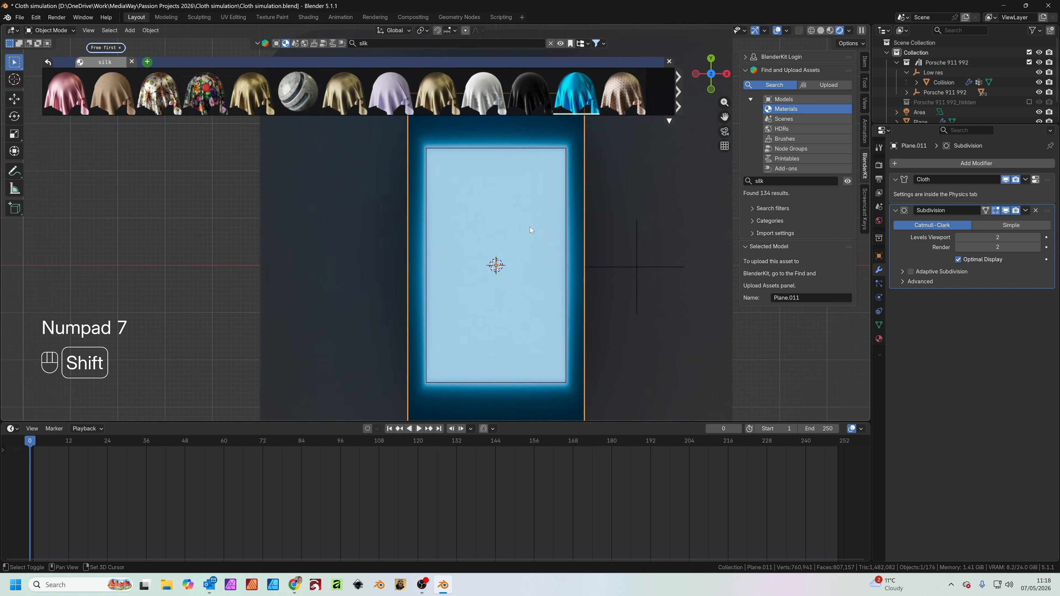
{"action": "scroll", "coordinate": [531, 230], "scroll_direction": "up", "scroll_amount": 5, "text": "shift"}
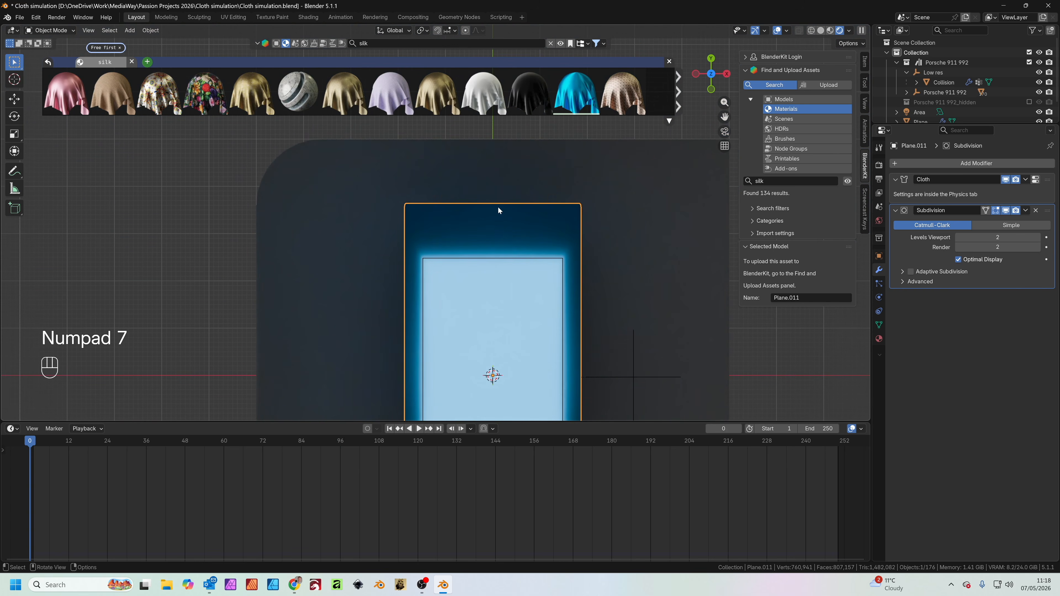
{"action": "right_click", "coordinate": [490, 208], "text": "shift"}
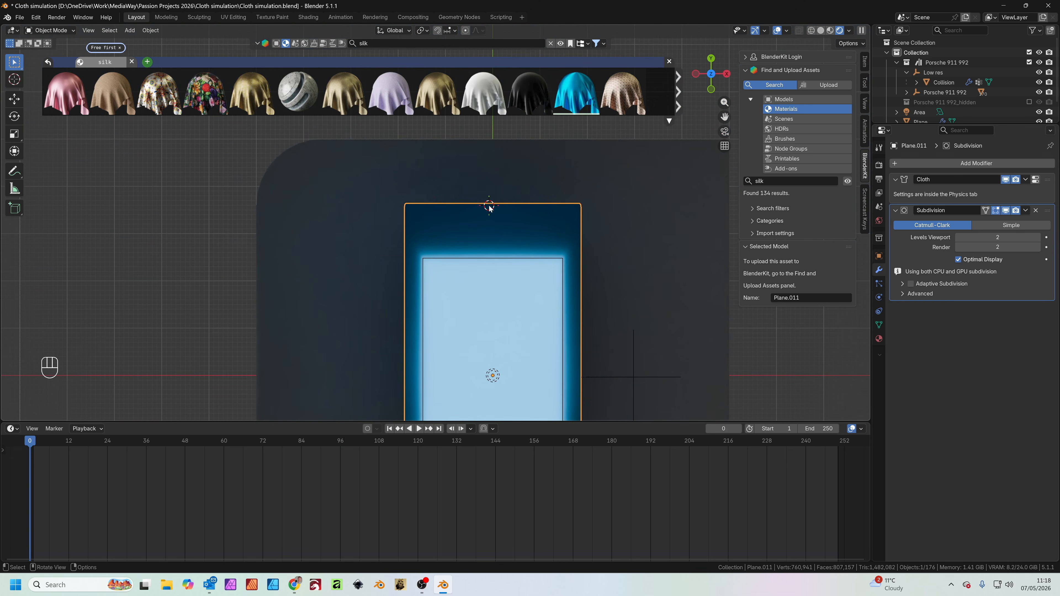
Add an Arrows empty at the 3D cursor on the cloth's pinned edge and switch to Material Preview shading
{"action": "key", "text": "shift+a"}
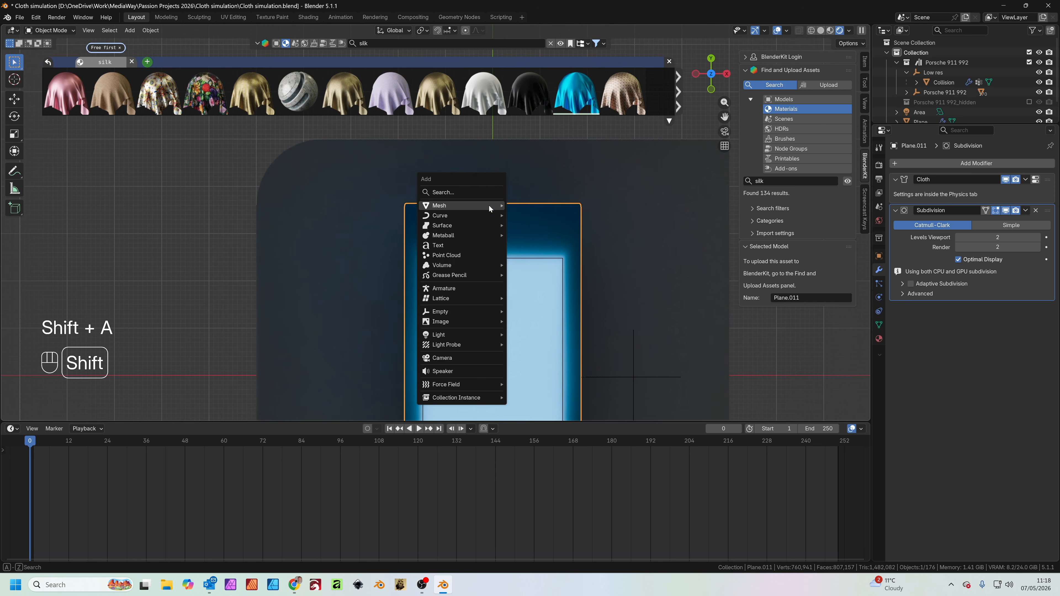
{"action": "mouse_move", "coordinate": [475, 311]}
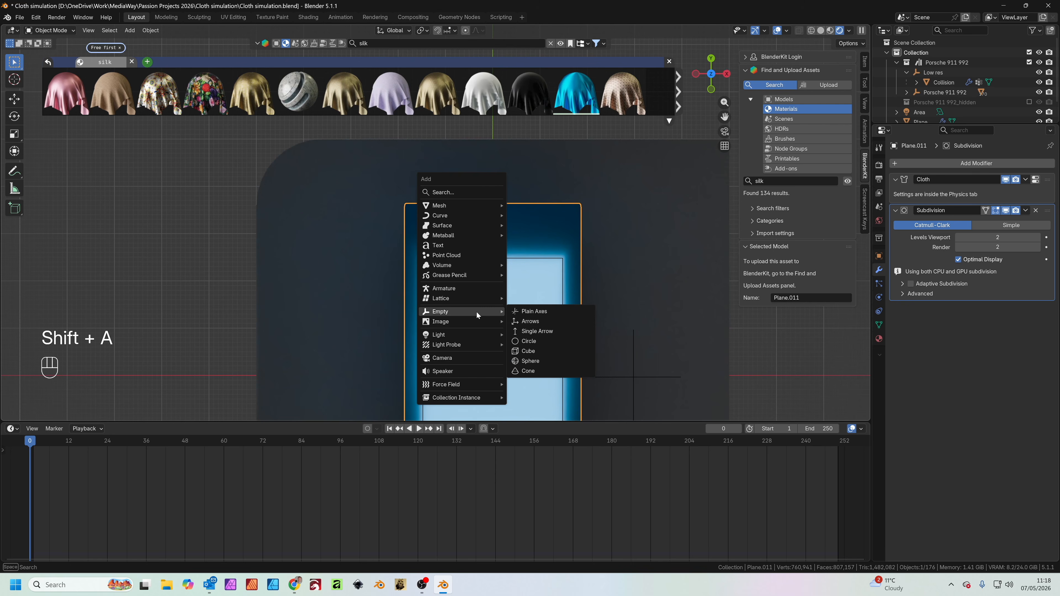
{"action": "left_click", "coordinate": [545, 322]}
{"action": "middle_click_drag", "start_coordinate": [550, 312], "coordinate": [494, 215]}
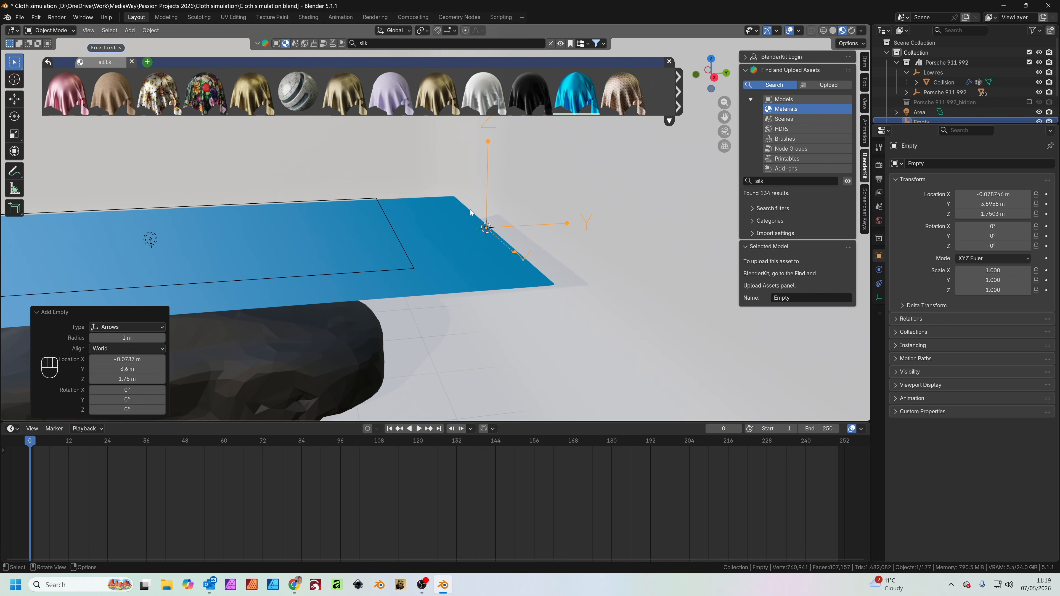
Add a Hook modifier to the cloth plane and move it to the top of the stack, above Cloth
{"action": "left_click", "coordinate": [448, 253]}
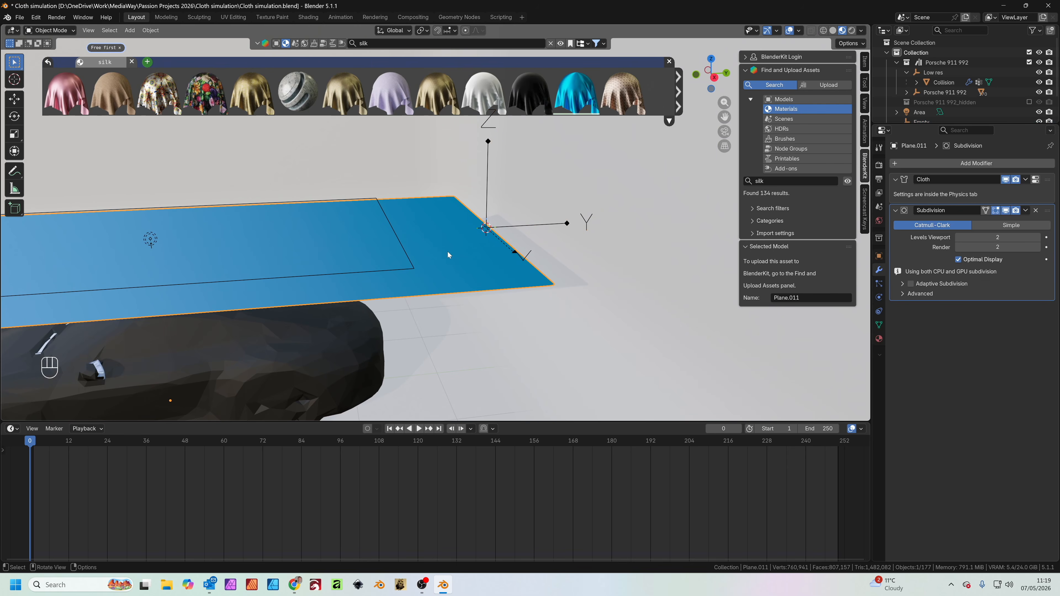
{"action": "left_click", "coordinate": [491, 169]}
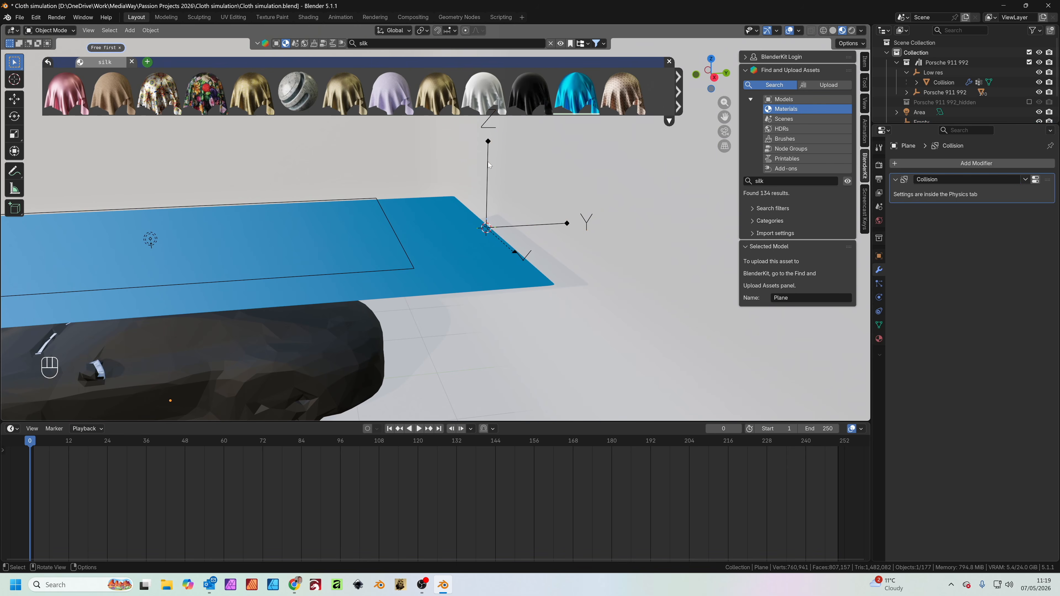
{"action": "left_click", "coordinate": [448, 244]}
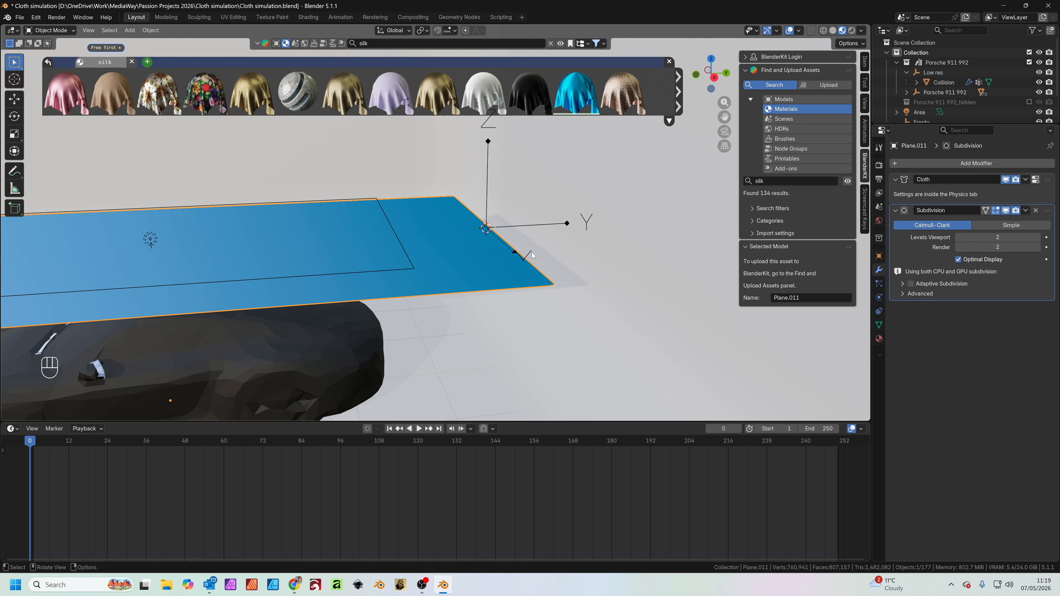
{"action": "left_click", "coordinate": [976, 163]}
{"action": "key", "text": "space"}
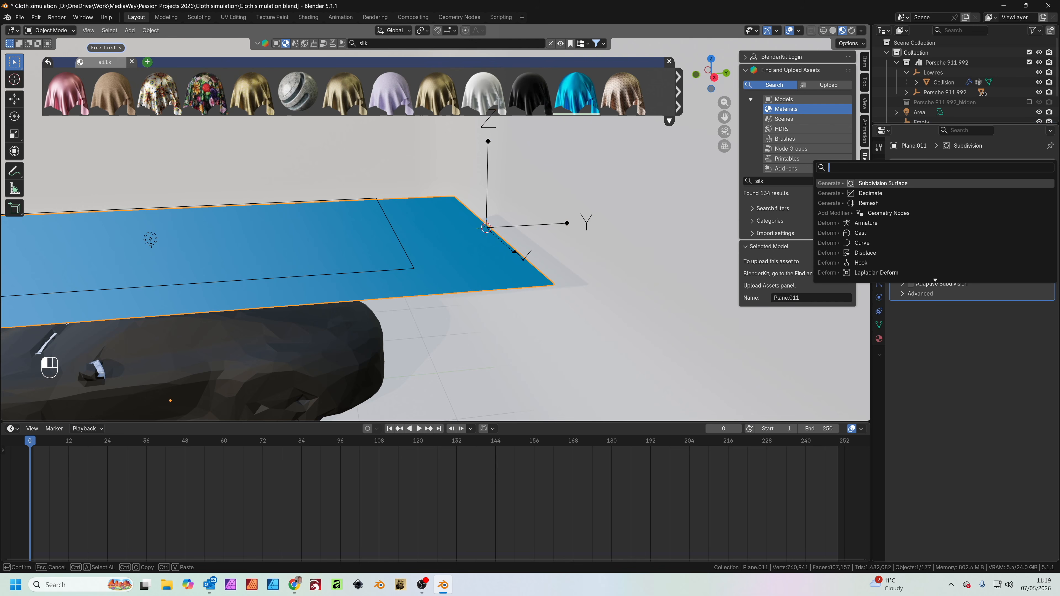
{"action": "type", "text": "hook"}
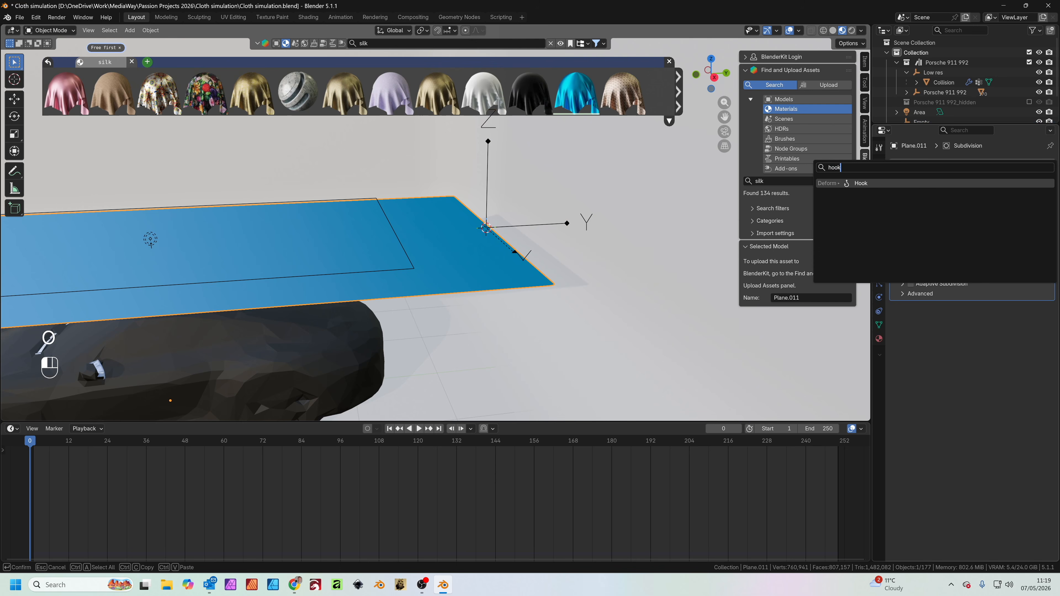
{"action": "key", "text": "Return"}
{"action": "left_click_drag", "start_coordinate": [1046, 210], "coordinate": [1046, 179]}
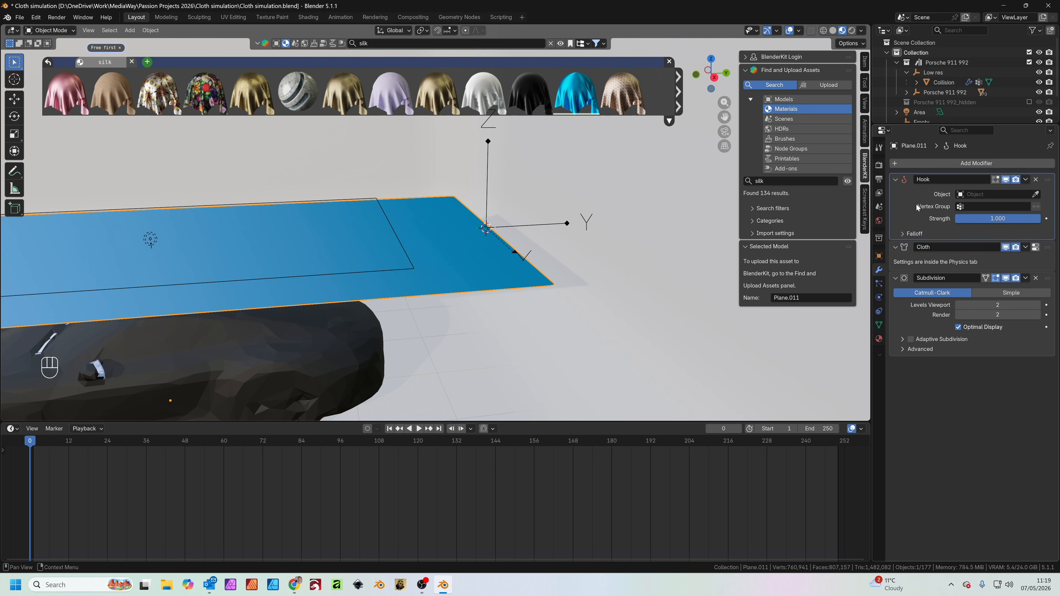
Set the Hook modifier's object to the arrows empty and its vertex group to Hook
{"action": "left_click", "coordinate": [1037, 194]}
{"action": "left_click", "coordinate": [490, 142]}
{"action": "left_click", "coordinate": [969, 207]}
{"action": "left_click", "coordinate": [958, 222]}
Play the simulation from frame 0 and try moving the empty freely to test its pull on the cloth
{"action": "scroll", "coordinate": [612, 284], "scroll_direction": "down", "scroll_amount": 3}
{"action": "left_click_drag", "start_coordinate": [82, 444], "coordinate": [12, 448]}
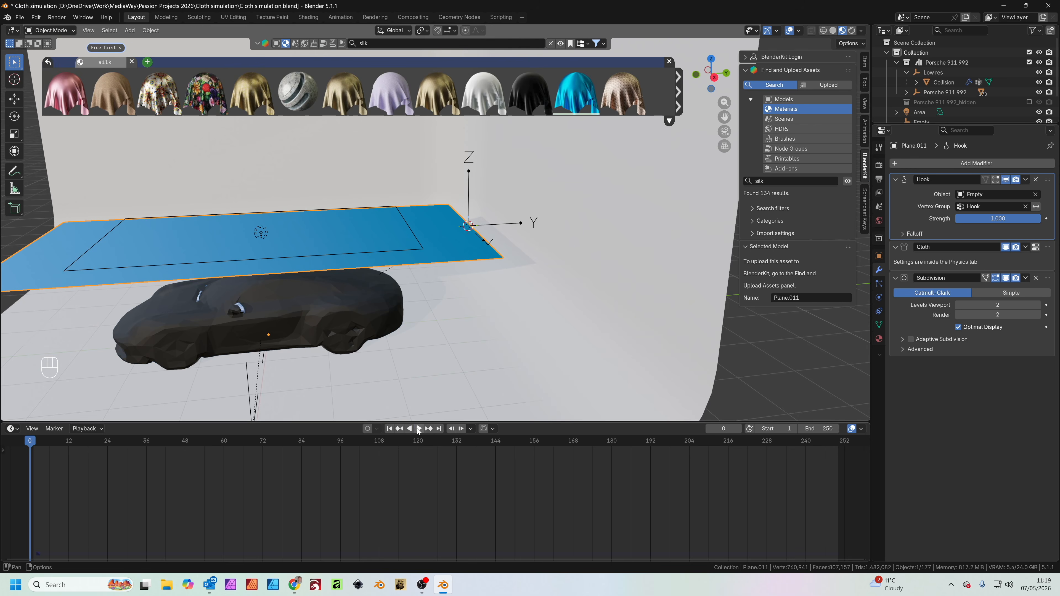
{"action": "left_click", "coordinate": [417, 429]}
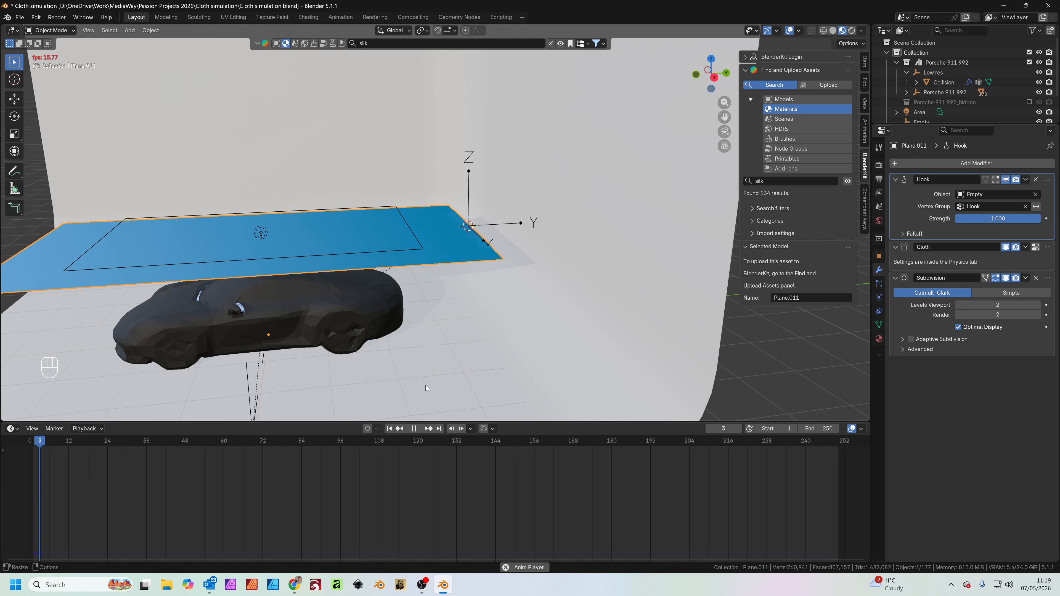
{"action": "left_click", "coordinate": [470, 175]}
{"action": "left_click", "coordinate": [471, 175]}
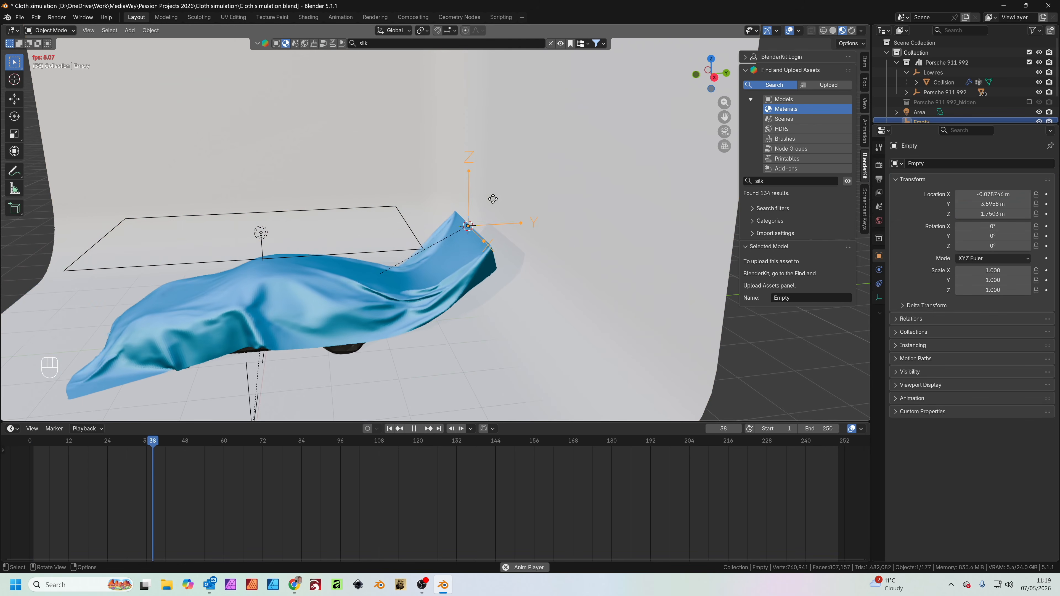
{"action": "key", "text": "g"}
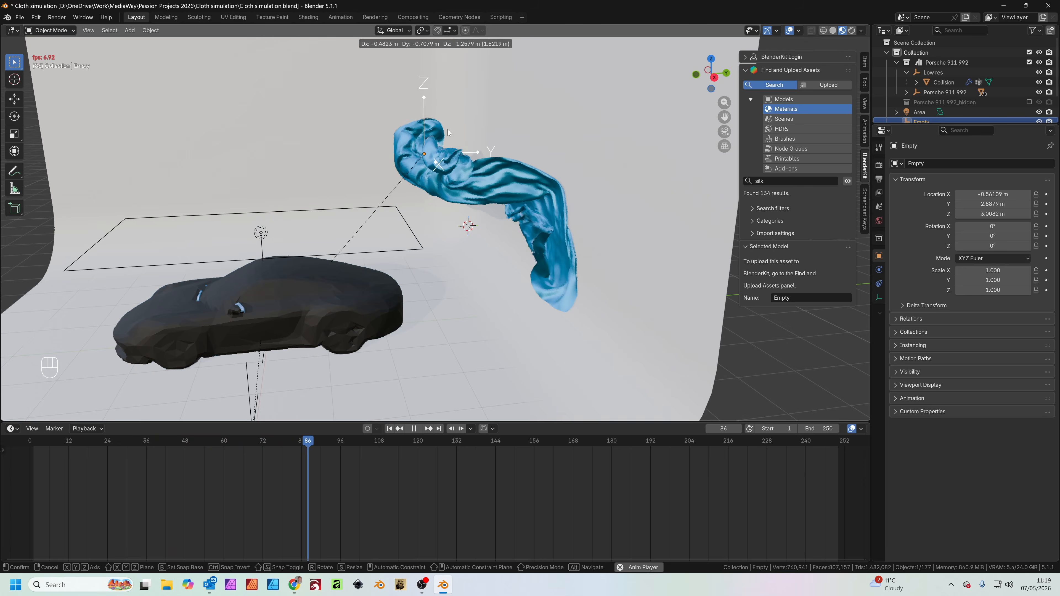
{"action": "key", "text": "Escape"}
{"action": "key", "text": "Escape"}
Insert a Location keyframe for the empty at frame 1
{"action": "scroll", "coordinate": [400, 268], "scroll_direction": "down", "scroll_amount": 1}
{"action": "middle_click_drag", "start_coordinate": [388, 303], "coordinate": [534, 292]}
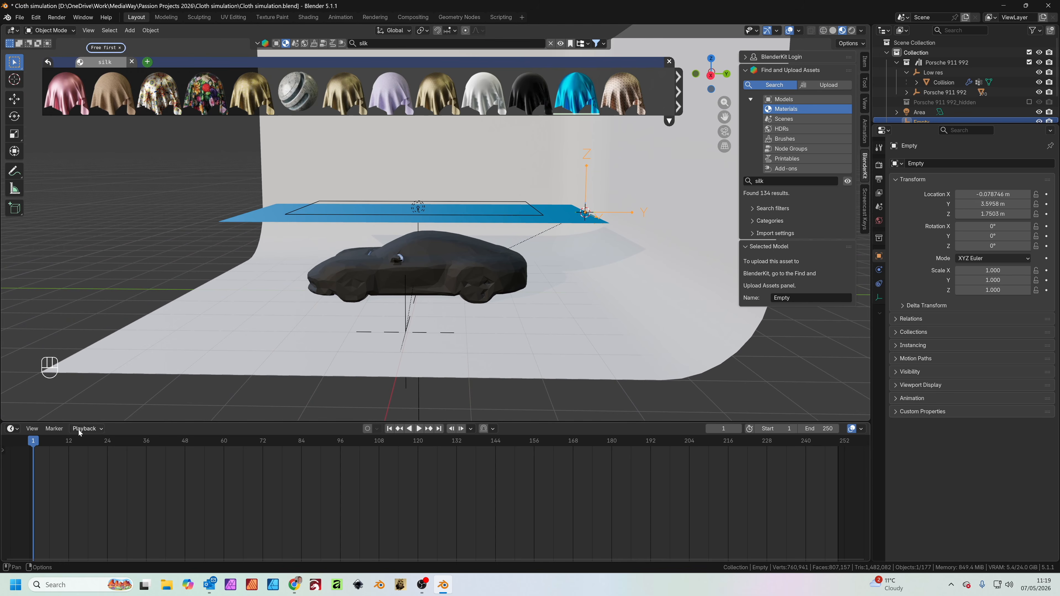
{"action": "key", "text": "k"}
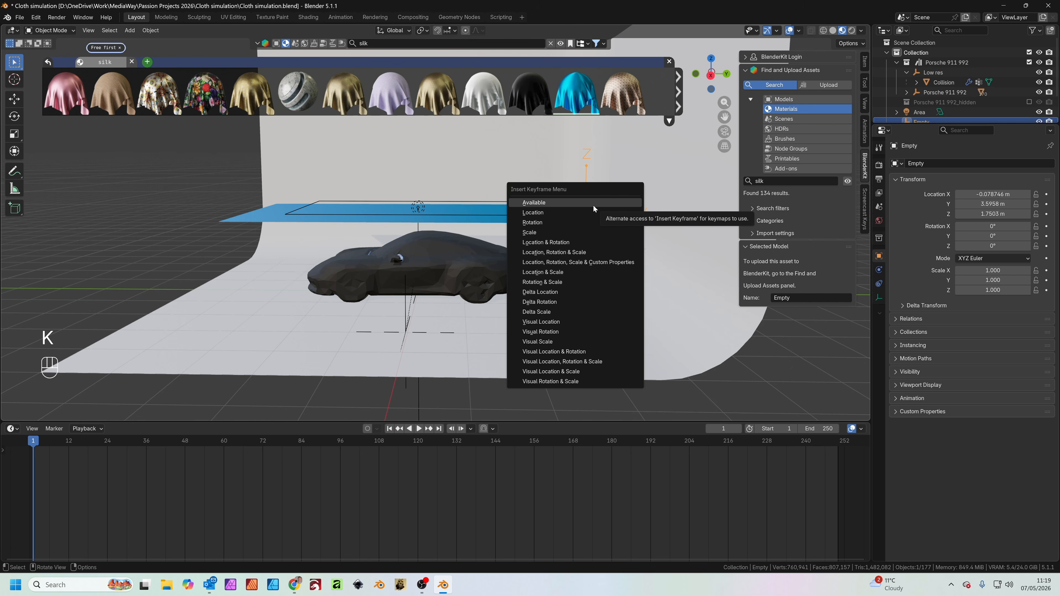
{"action": "left_click", "coordinate": [569, 213]}
At frame 30, lower the empty about 1.7 m along Z to the floor and insert a Location keyframe
{"action": "key", "text": "space"}
{"action": "mouse_move", "coordinate": [118, 447]}
{"action": "left_mouse_down"}
{"action": "mouse_move", "coordinate": [135, 447]}
{"action": "mouse_move", "coordinate": [127, 446]}
{"action": "left_mouse_up"}
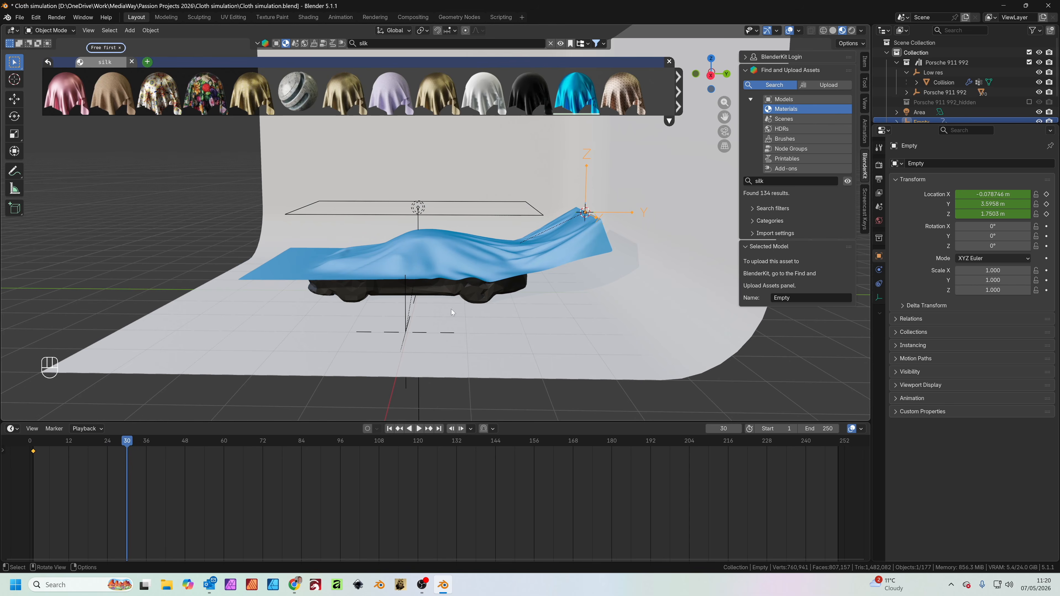
{"action": "key", "text": "g"}
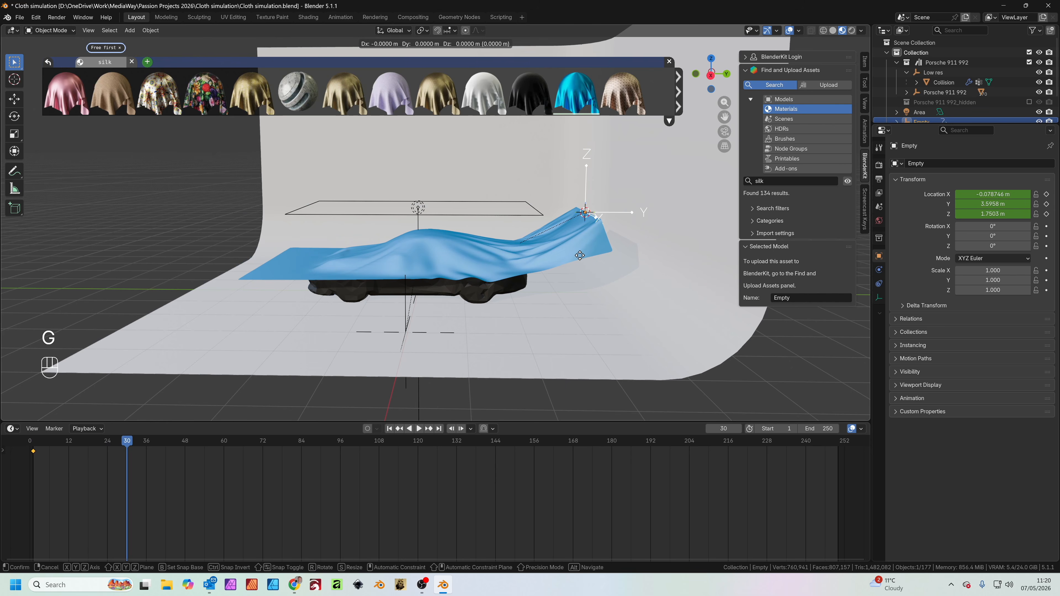
{"action": "key", "text": "z"}
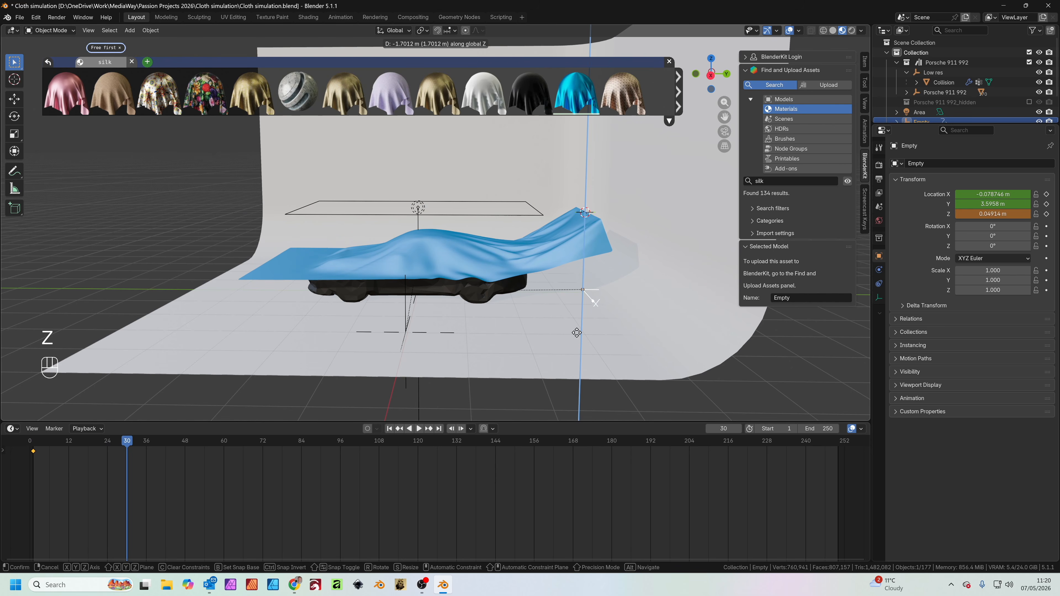
{"action": "left_click", "coordinate": [576, 333]}
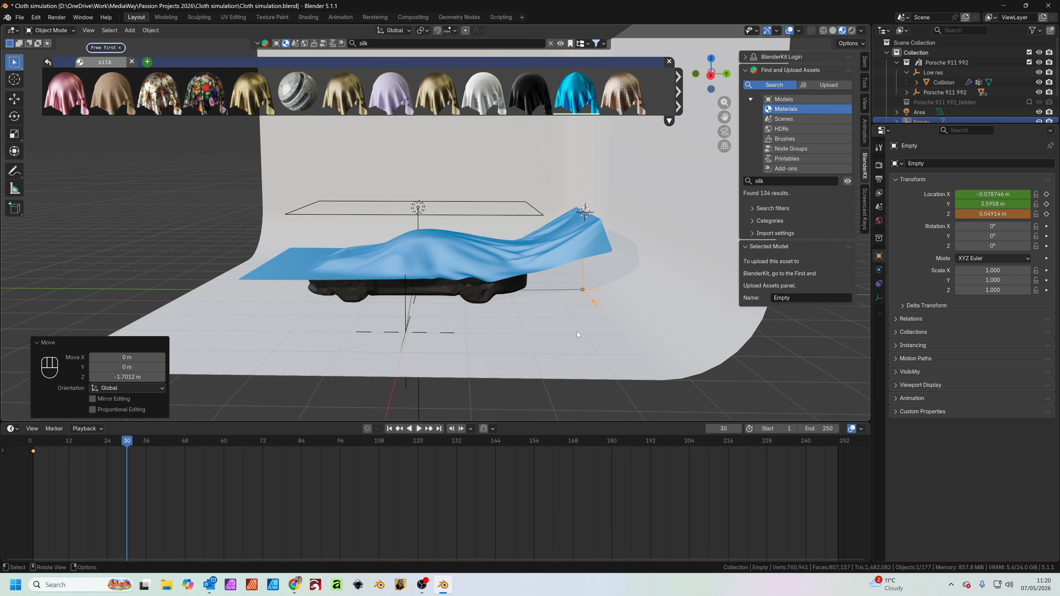
{"action": "key", "text": "k"}
{"action": "left_click", "coordinate": [550, 336]}
Run the simulation to frame 48 and insert another Location keyframe for the empty in the same position
{"action": "mouse_move", "coordinate": [131, 448]}
{"action": "left_mouse_down"}
{"action": "mouse_move", "coordinate": [43, 449]}
{"action": "mouse_move", "coordinate": [121, 451]}
{"action": "left_mouse_up"}
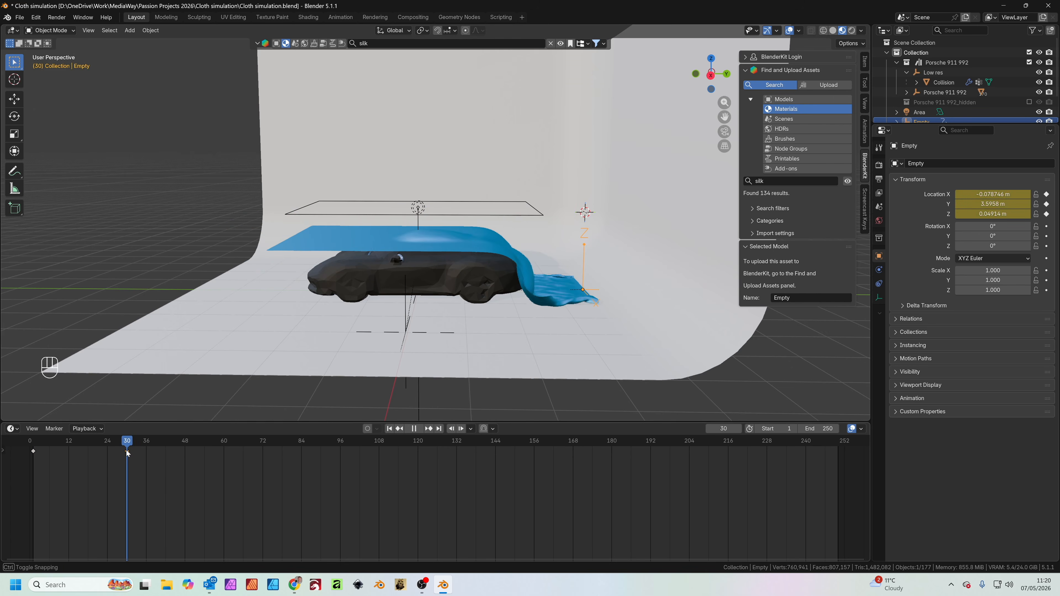
{"action": "key", "text": "space"}
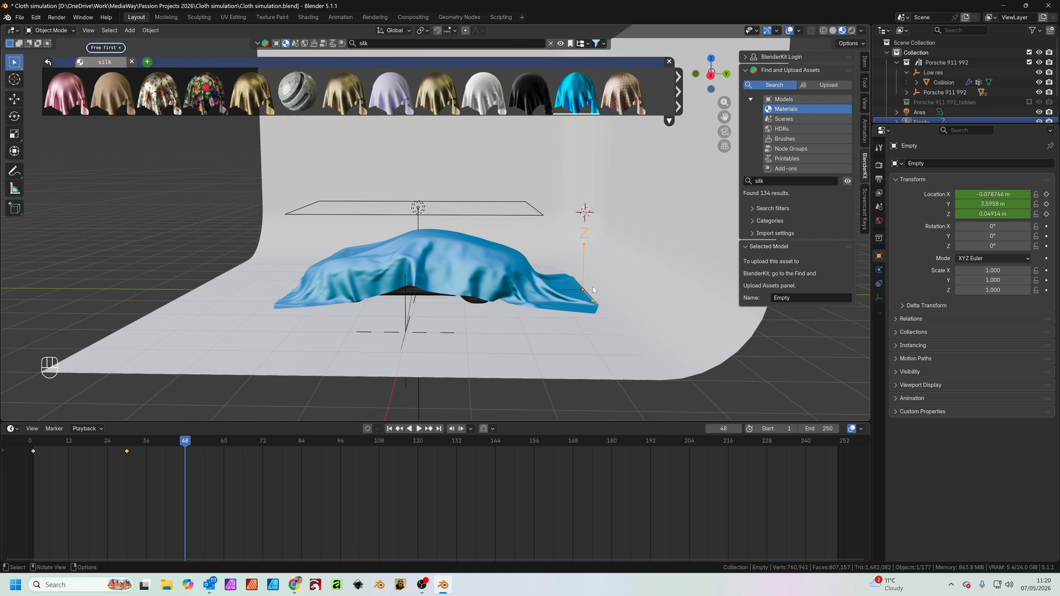
{"action": "key", "text": "k"}
{"action": "left_click", "coordinate": [589, 288]}
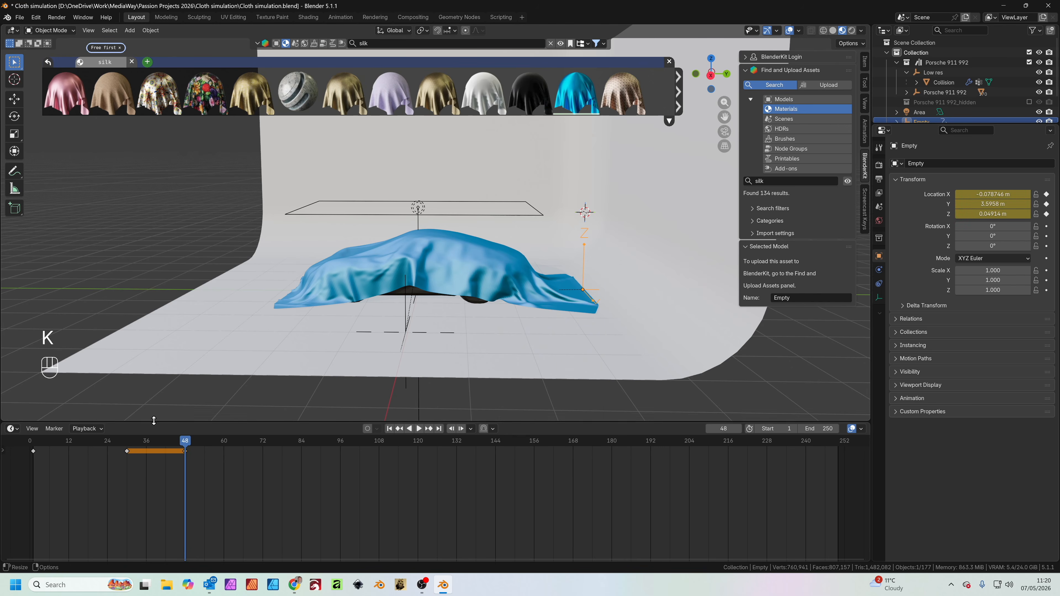
At frame 228, move the empty about 4.67 m along Y away from the car and insert a Location keyframe
{"action": "left_click_drag", "start_coordinate": [188, 446], "coordinate": [767, 449]}
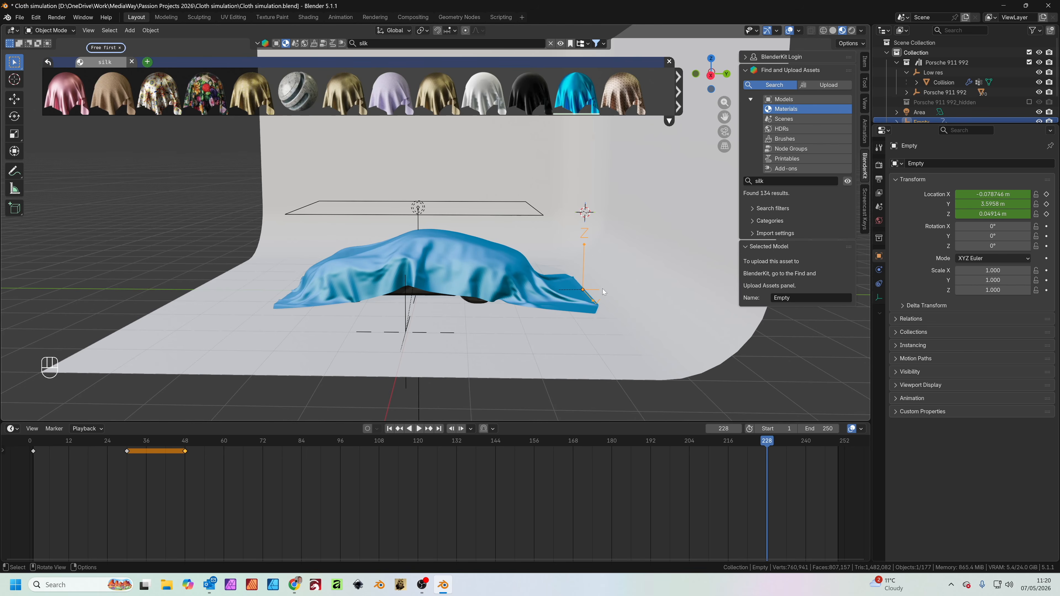
{"action": "scroll", "coordinate": [604, 292], "scroll_direction": "down", "scroll_amount": 2}
{"action": "key", "text": "g"}
{"action": "key", "text": "y"}
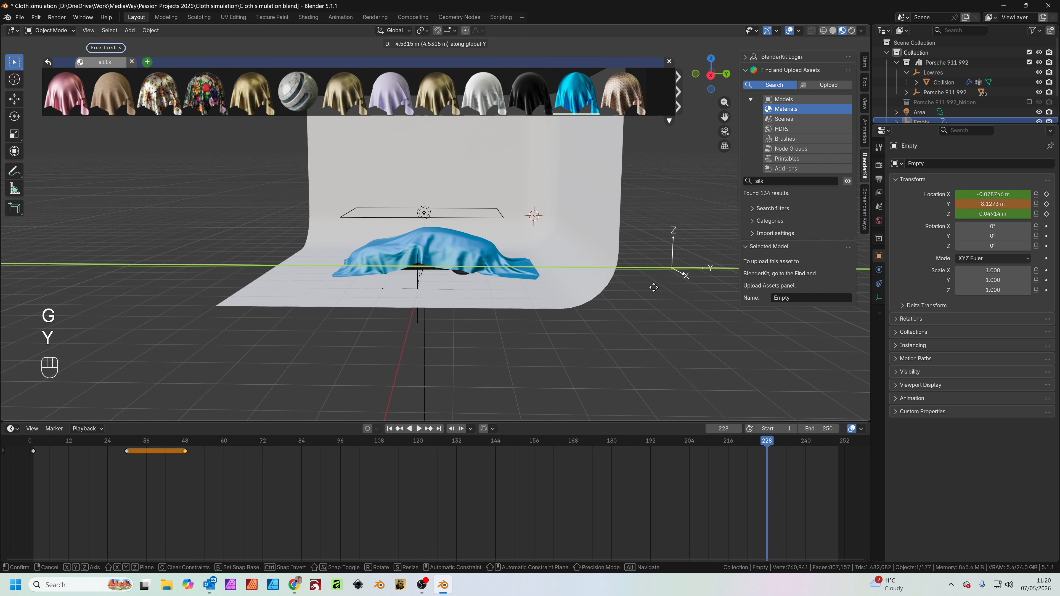
{"action": "left_click", "coordinate": [659, 290]}
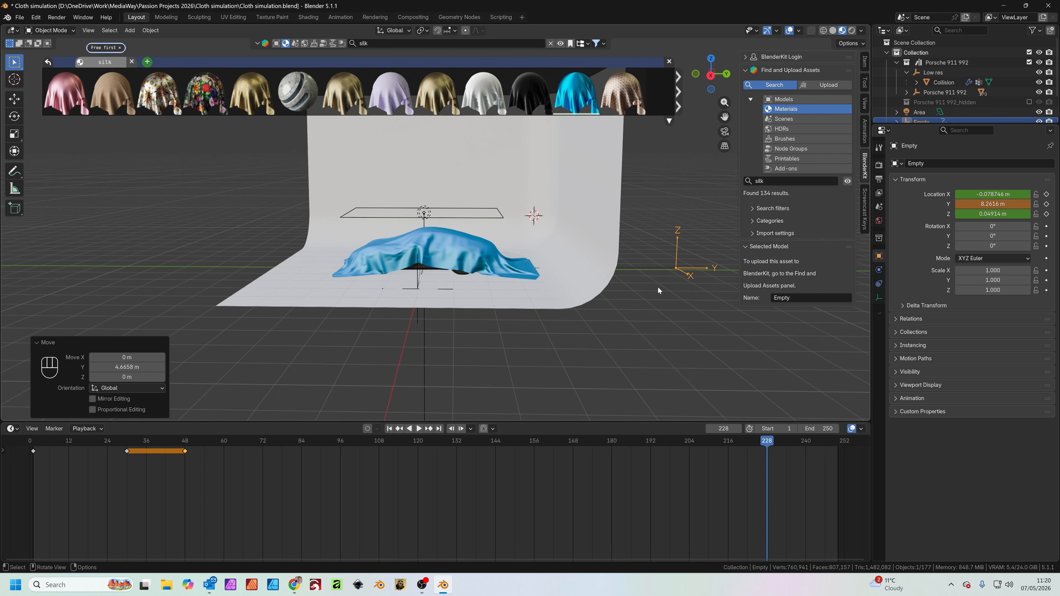
{"action": "key", "text": "k"}
{"action": "left_click", "coordinate": [659, 290]}
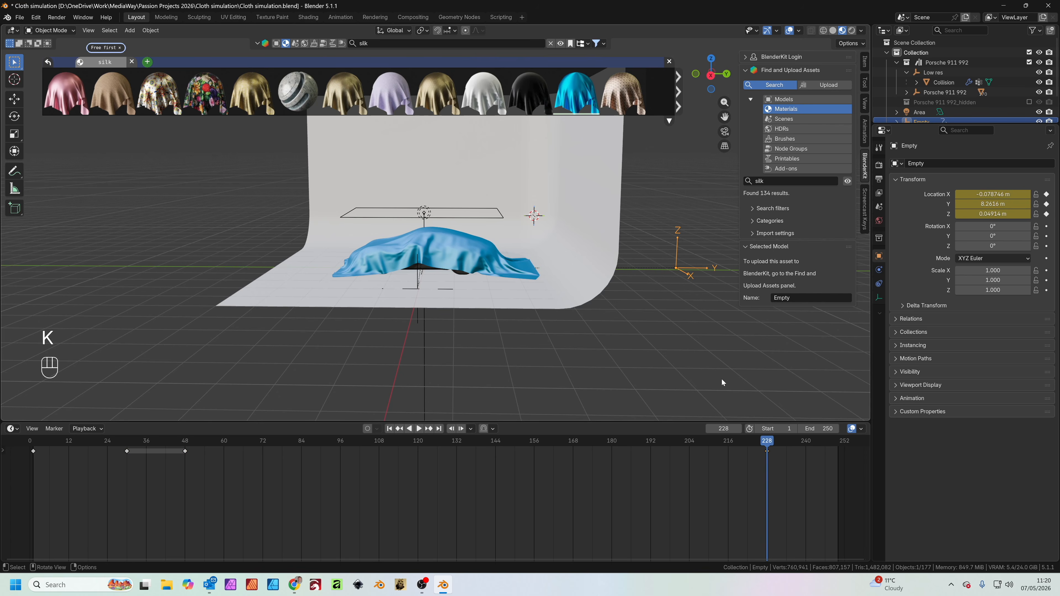
Scrub through the timeline to examine how the keyframed empty drapes the cloth and pulls it away
{"action": "left_click_drag", "start_coordinate": [766, 442], "coordinate": [829, 446]}
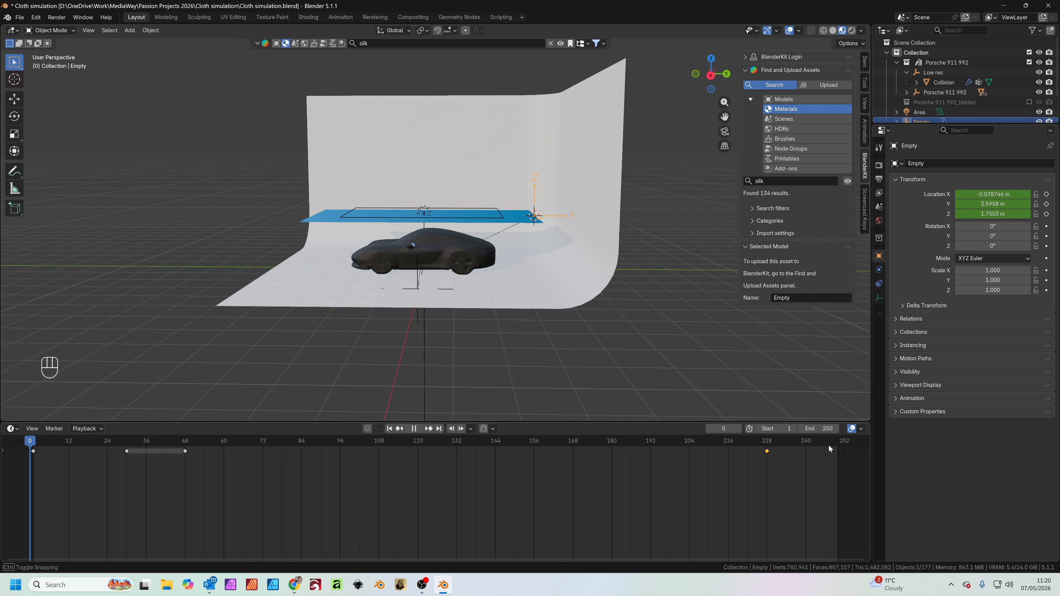
{"action": "left_click_drag", "start_coordinate": [56, 452], "coordinate": [253, 459]}
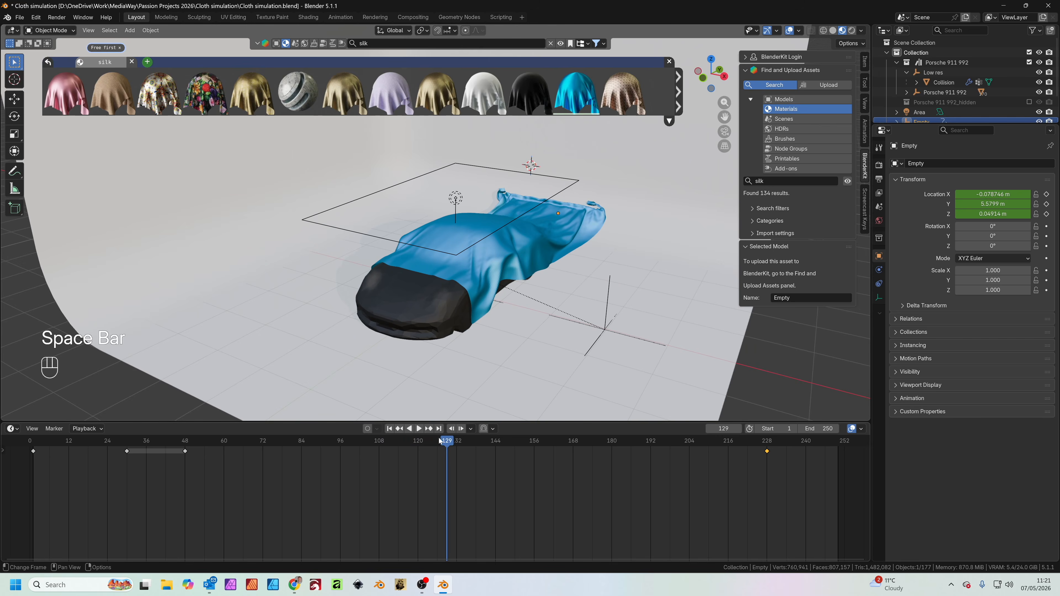
{"action": "left_click_drag", "start_coordinate": [441, 440], "coordinate": [124, 441]}
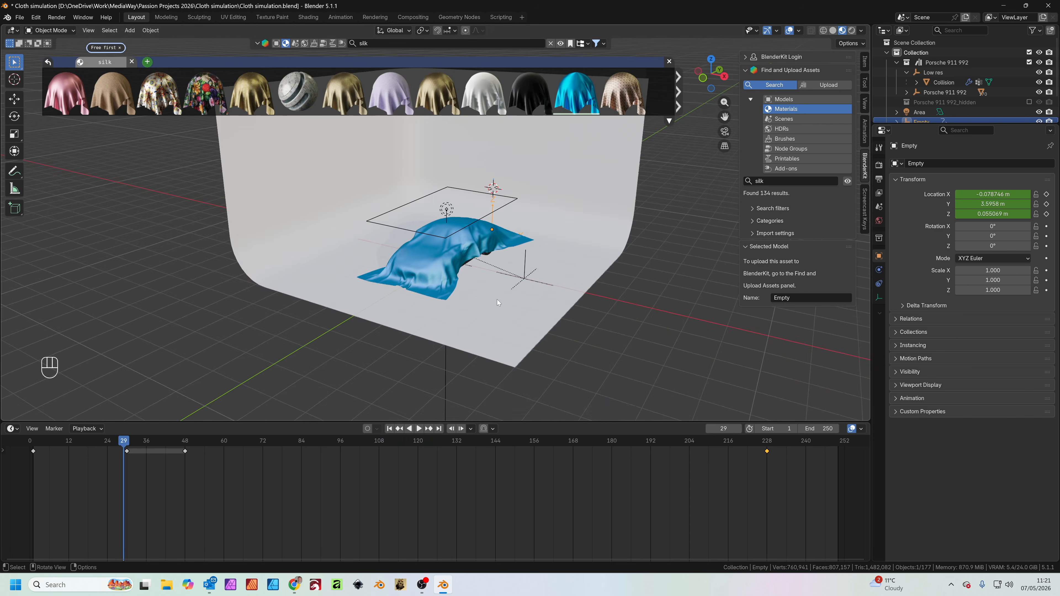
Scale up the curved studio backdrop uniformly and scrub the timeline to check that the pulled cloth stays within it
{"action": "middle_click_drag", "start_coordinate": [497, 299], "coordinate": [469, 287]}
{"action": "scroll", "coordinate": [527, 252], "scroll_direction": "down", "scroll_amount": 1}
{"action": "middle_click_drag", "start_coordinate": [526, 252], "coordinate": [529, 292], "text": "shift"}
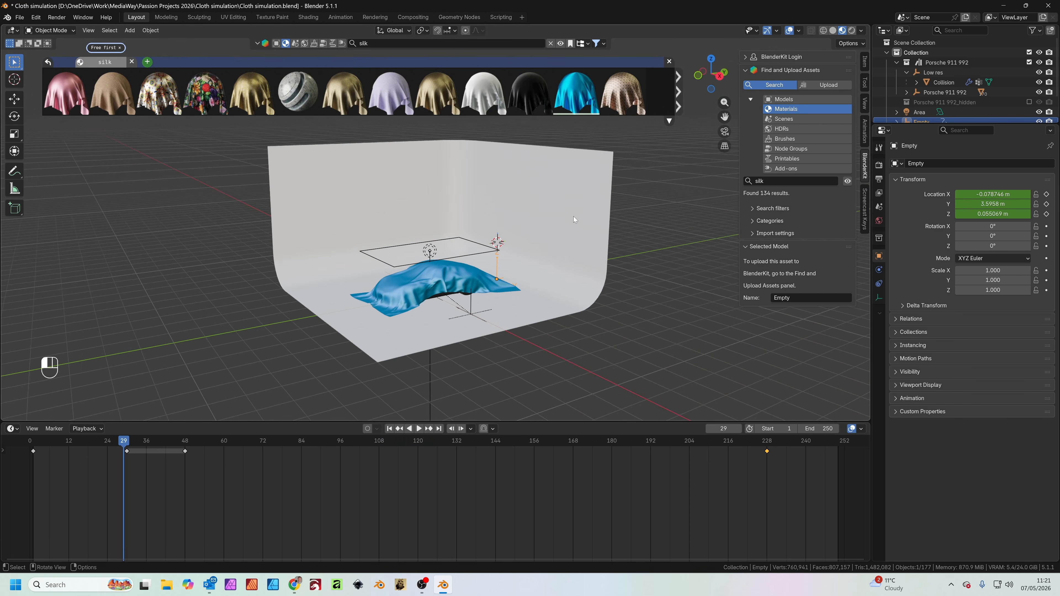
{"action": "left_click", "coordinate": [598, 144]}
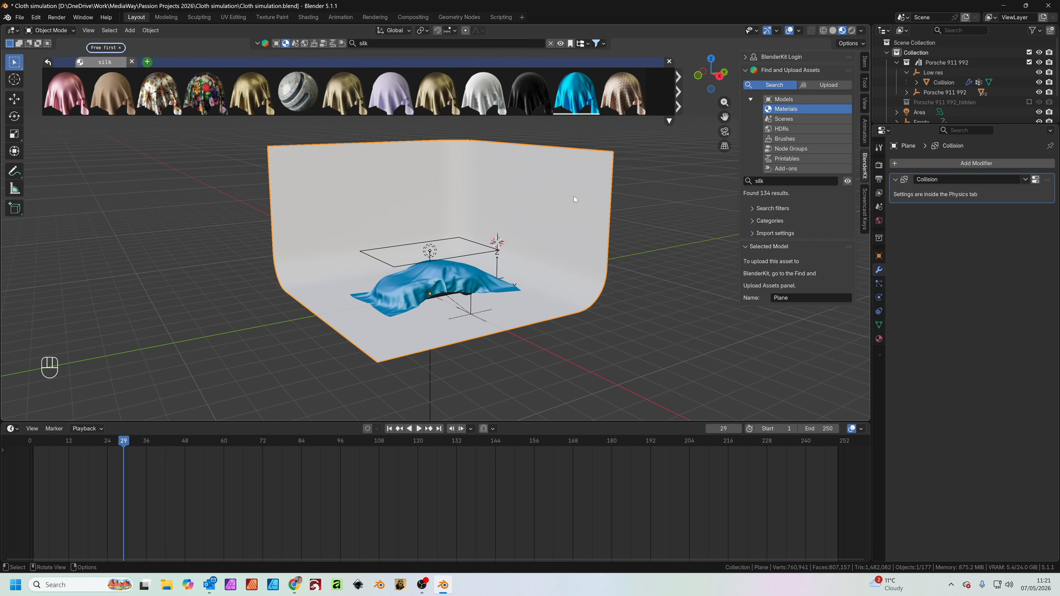
{"action": "key", "text": "s"}
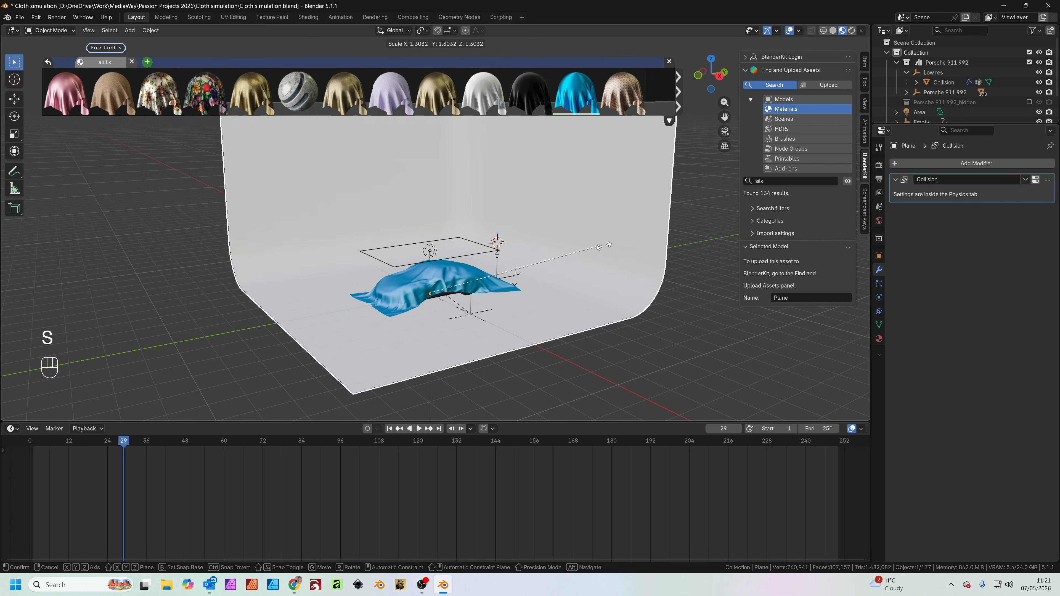
{"action": "left_click", "coordinate": [675, 262]}
{"action": "left_click_drag", "start_coordinate": [744, 440], "coordinate": [768, 443]}
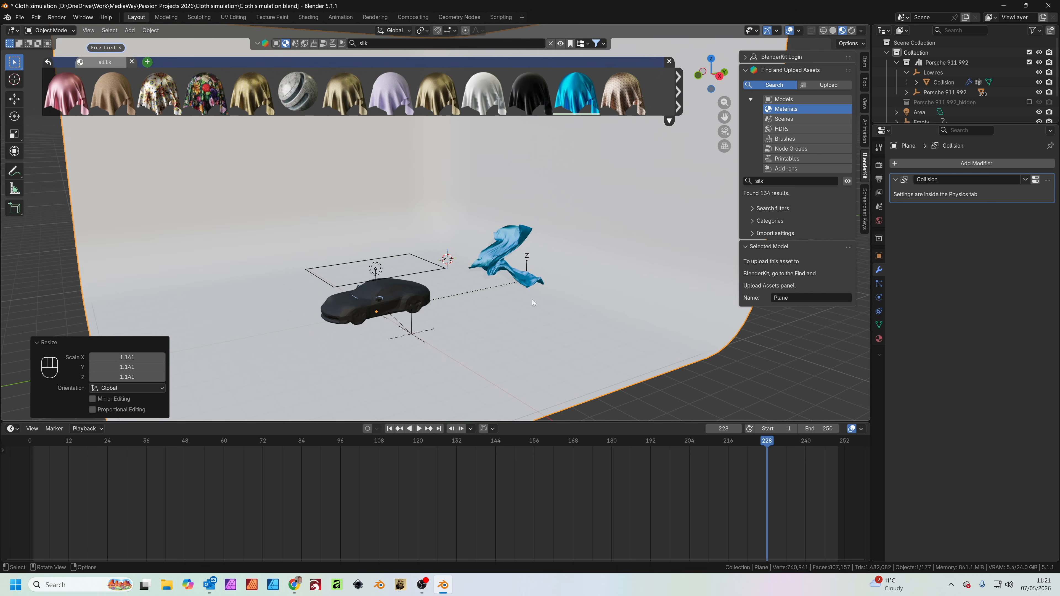
{"action": "left_click_drag", "start_coordinate": [765, 444], "coordinate": [703, 443]}
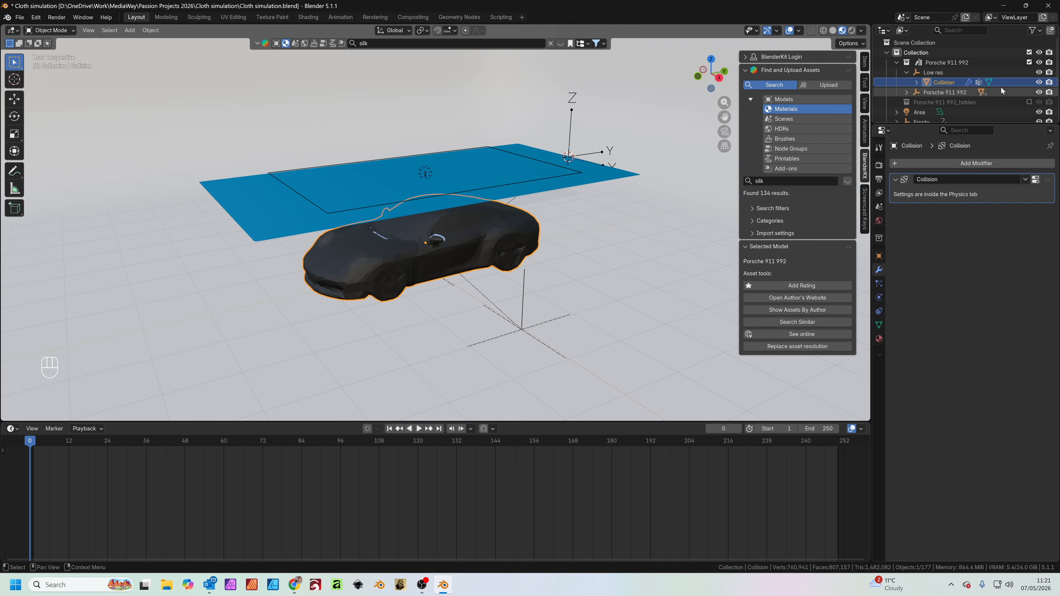
Hide the low-res Collision mesh in both the viewport and renders
{"action": "left_click", "coordinate": [939, 85]}
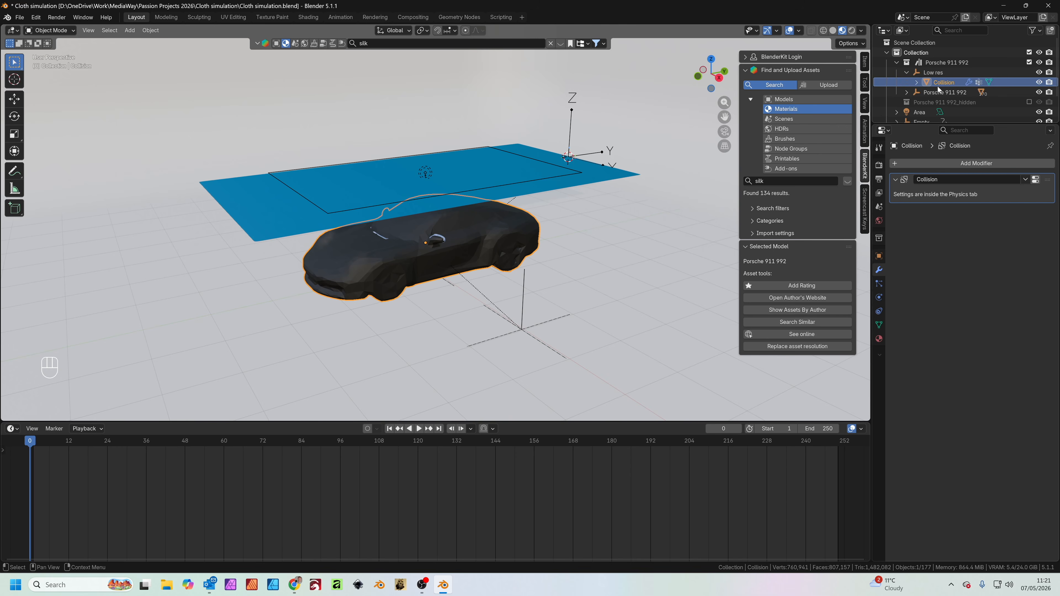
{"action": "left_click", "coordinate": [1039, 83]}
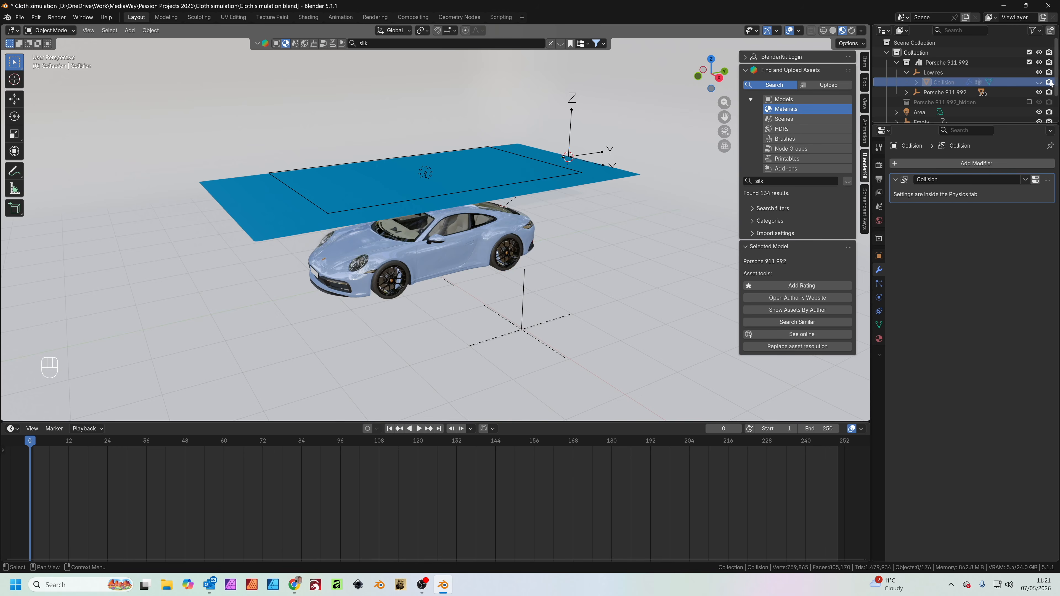
{"action": "left_click", "coordinate": [1049, 81]}
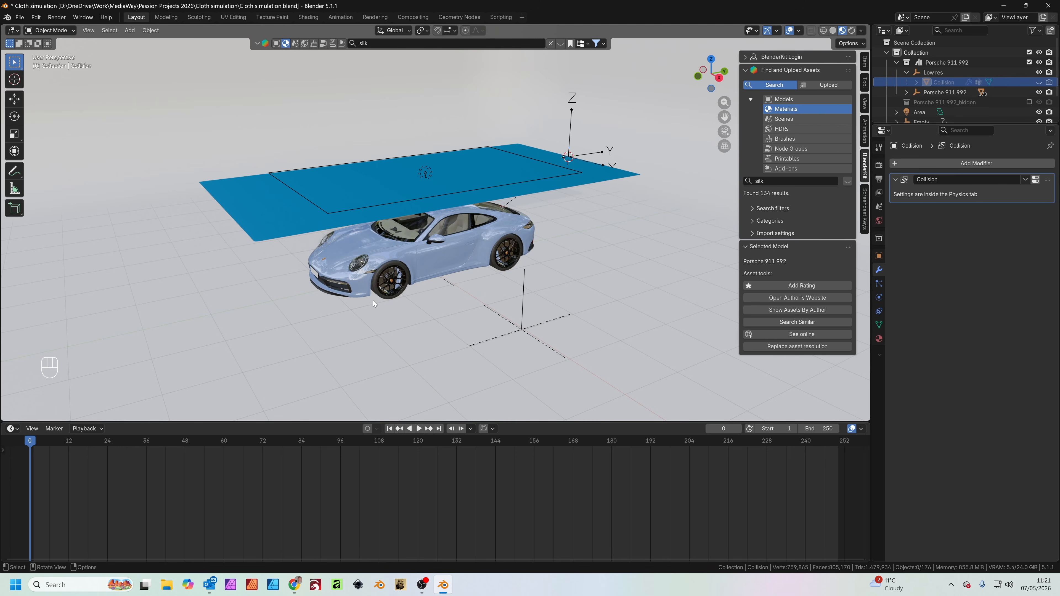
Bake all dynamics from the cloth plane's physics cache for frames 1 to 250
{"action": "left_click", "coordinate": [607, 179]}
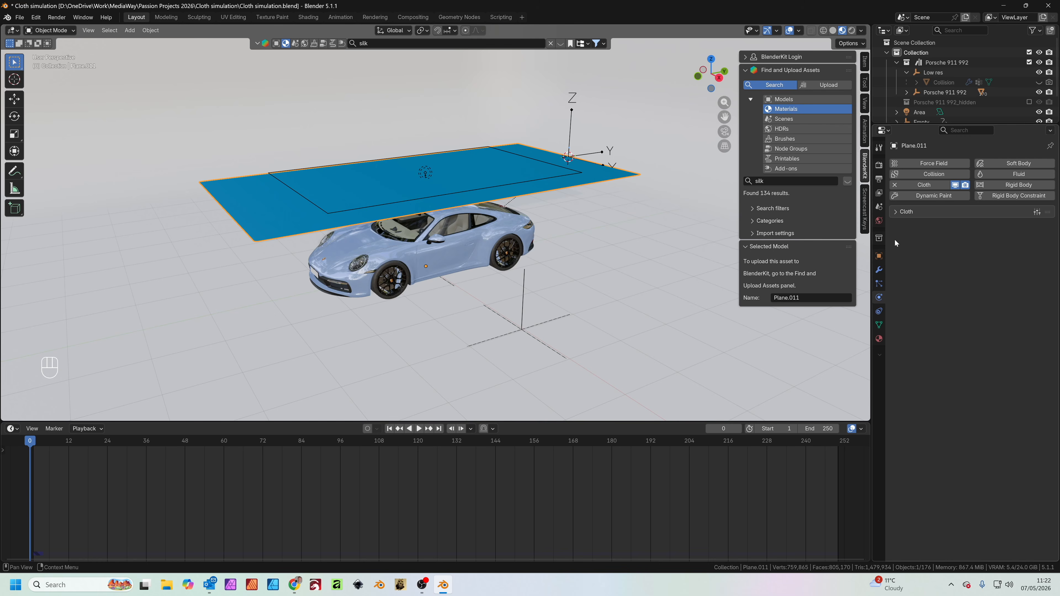
{"action": "left_click", "coordinate": [895, 212]}
{"action": "scroll", "coordinate": [912, 272], "scroll_direction": "down", "scroll_amount": 15}
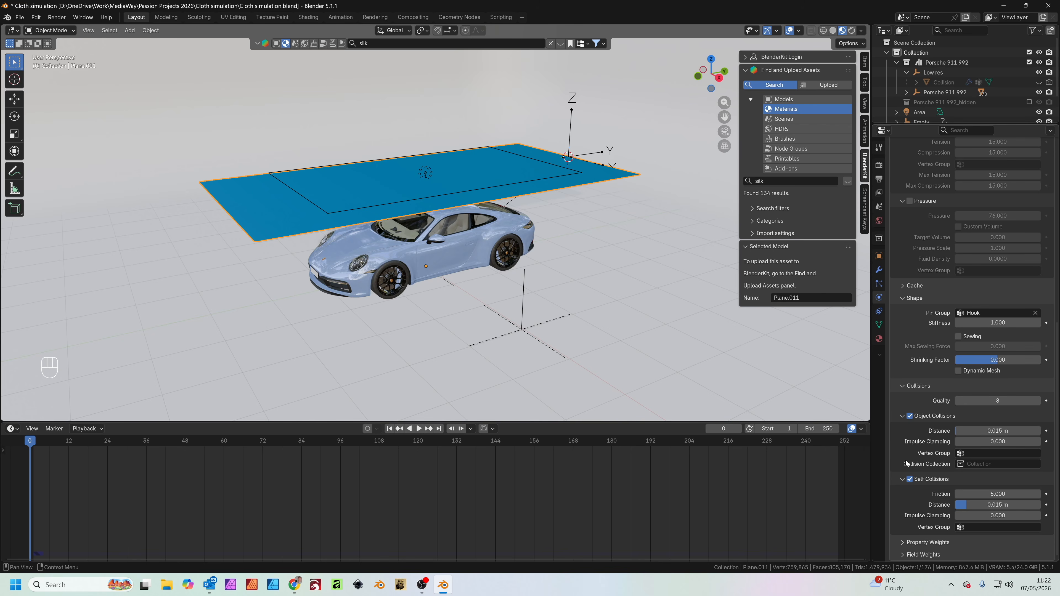
{"action": "left_click", "coordinate": [904, 286]}
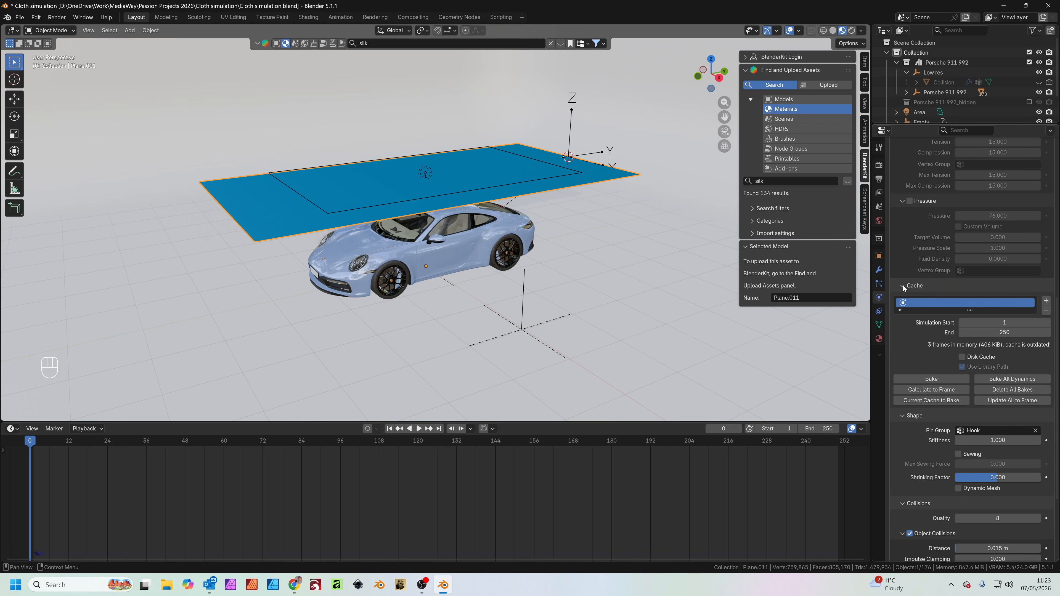
{"action": "left_click", "coordinate": [1026, 380]}
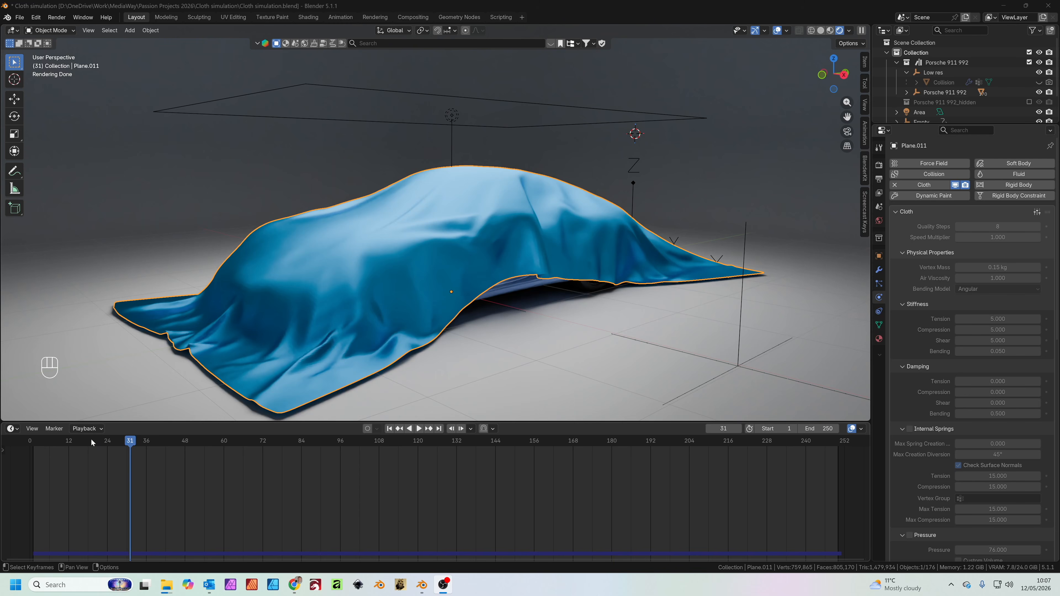
Review the baked cloth reveal by scrubbing to frame 80 and playing on to frame 194
{"action": "left_click_drag", "start_coordinate": [117, 443], "coordinate": [289, 452]}
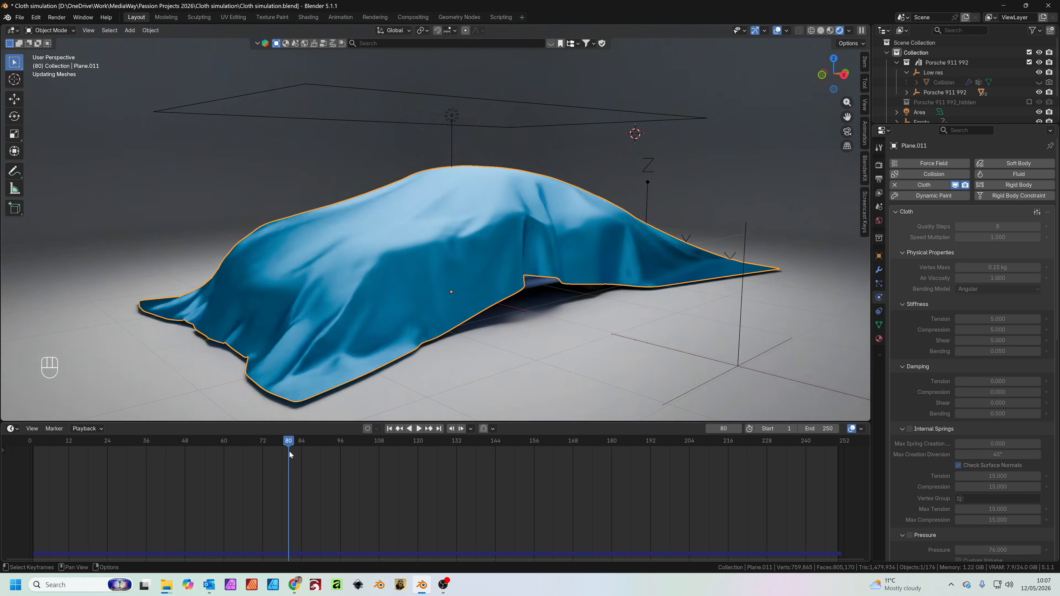
{"action": "key", "text": "space"}
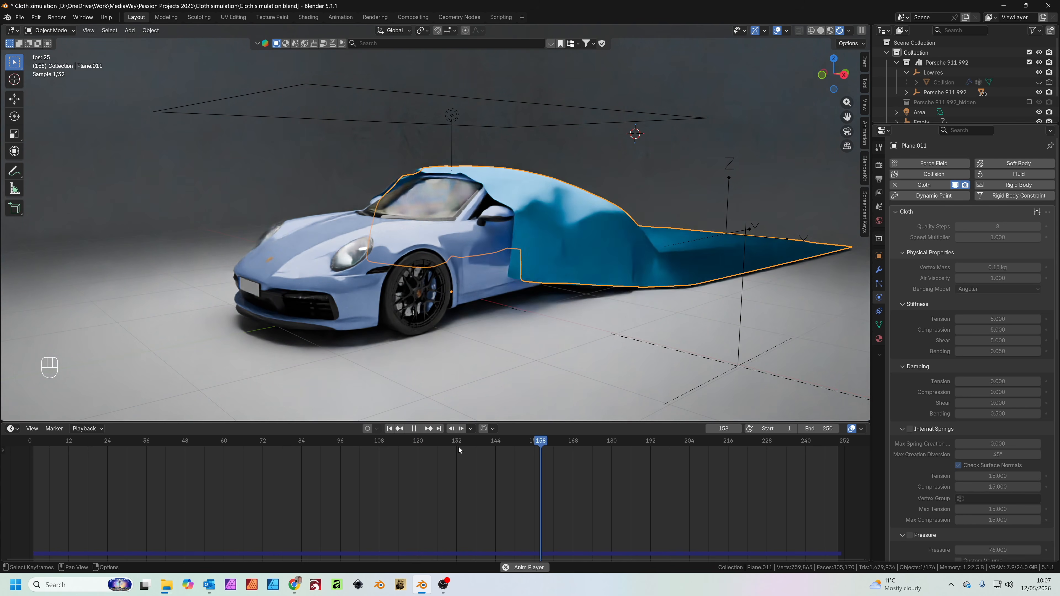
{"action": "key", "text": "space"}
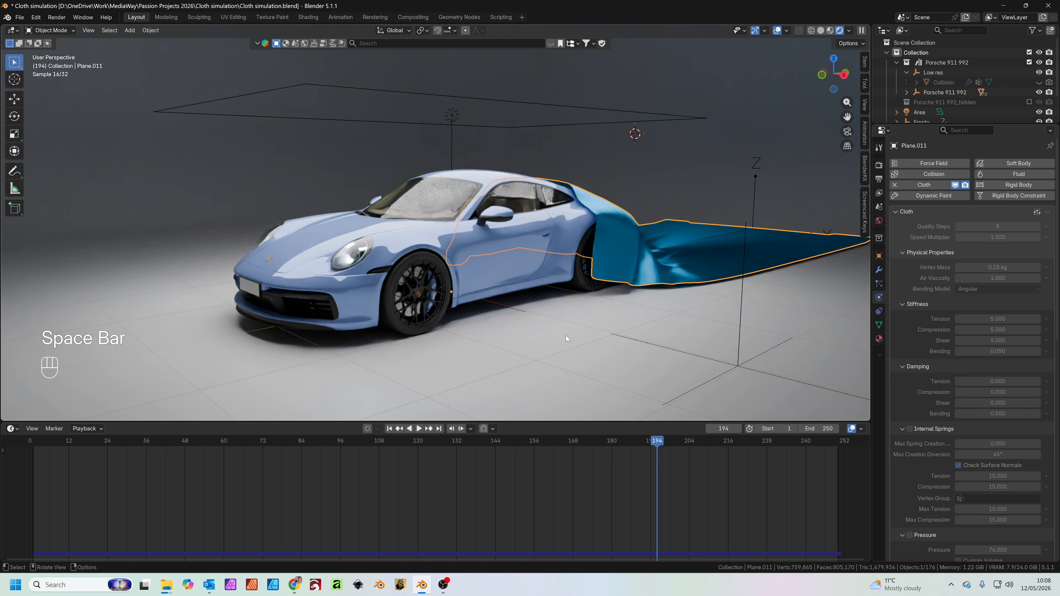
Add a camera to the scene and frame the car and trailing cloth in the viewport
{"action": "scroll", "coordinate": [526, 326], "scroll_direction": "down", "scroll_amount": 2}
{"action": "scroll", "coordinate": [493, 323], "scroll_direction": "down", "scroll_amount": 1}
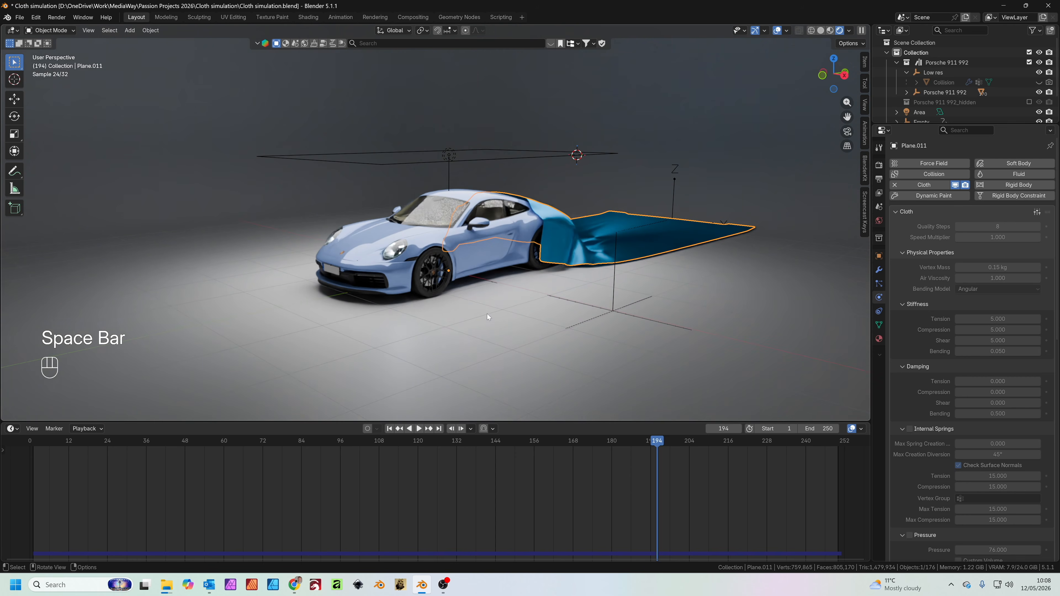
{"action": "key", "text": "shift+a"}
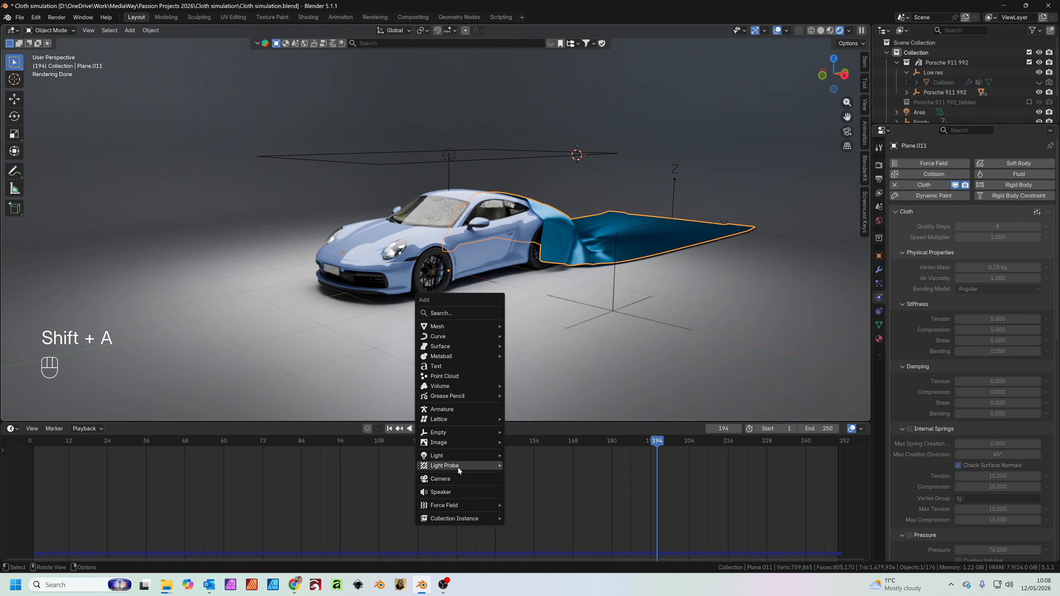
{"action": "left_click", "coordinate": [458, 476]}
{"action": "scroll", "coordinate": [505, 304], "scroll_direction": "up", "scroll_amount": 2}
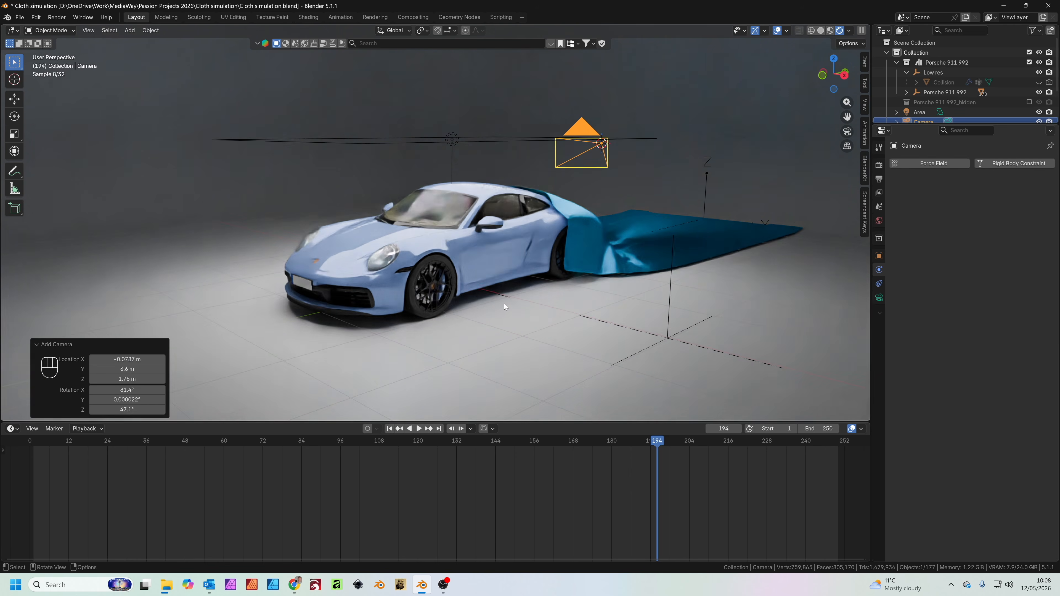
Align the camera to a view framing the car's front three-quarter side
{"action": "middle_click_drag", "start_coordinate": [492, 297], "coordinate": [511, 265]}
{"action": "key", "text": "ctrl"}
{"action": "key", "text": "ctrl+alt+KP_0"}
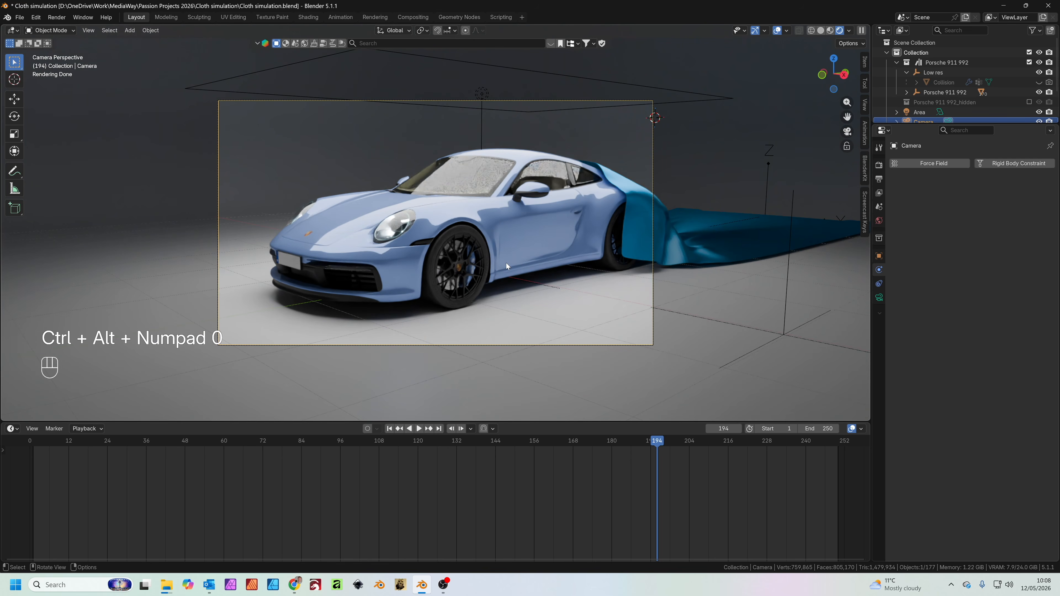
Set the animation's frame range to start at 40 and end at 200
{"action": "left_click_drag", "start_coordinate": [654, 443], "coordinate": [156, 452]}
{"action": "double_click", "coordinate": [776, 428]}
{"action": "key", "text": "Return"}
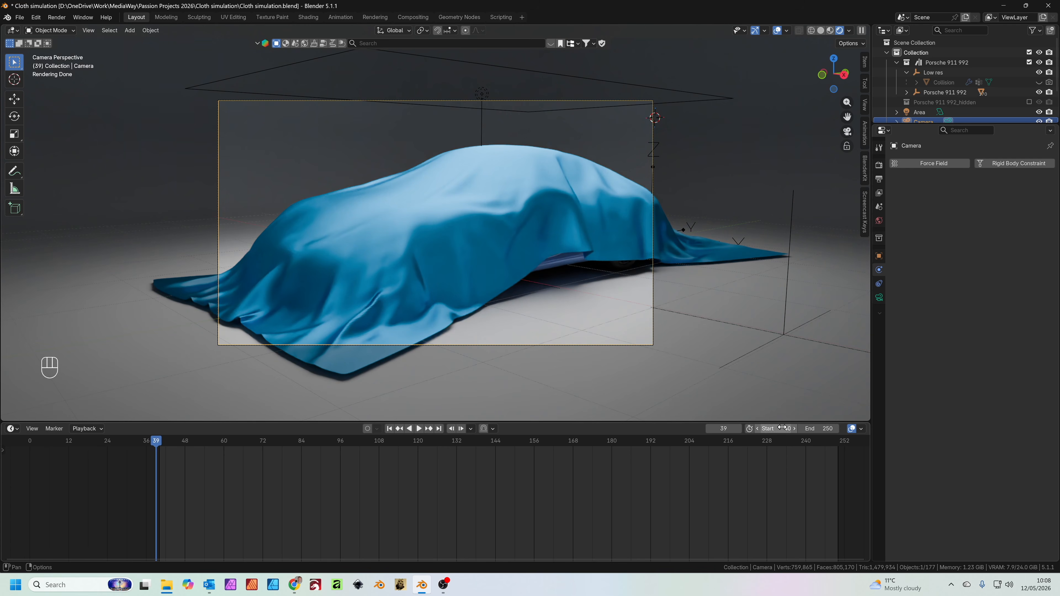
{"action": "mouse_move", "coordinate": [733, 447]}
{"action": "left_mouse_down"}
{"action": "mouse_move", "coordinate": [698, 442]}
{"action": "mouse_move", "coordinate": [732, 444]}
{"action": "left_mouse_up"}
{"action": "double_click", "coordinate": [819, 429]}
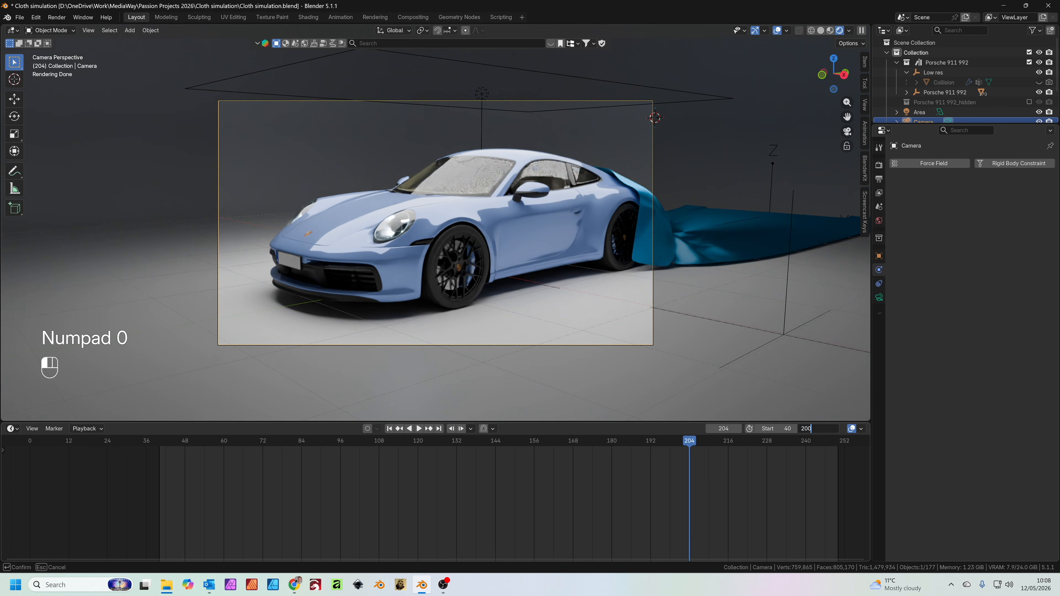
{"action": "type", "text": "200"}
{"action": "key", "text": "Return"}
At frame 40, reframe the covered car with Walk Navigation and insert a Location & Rotation keyframe on the camera
{"action": "left_click_drag", "start_coordinate": [268, 455], "coordinate": [160, 459]}
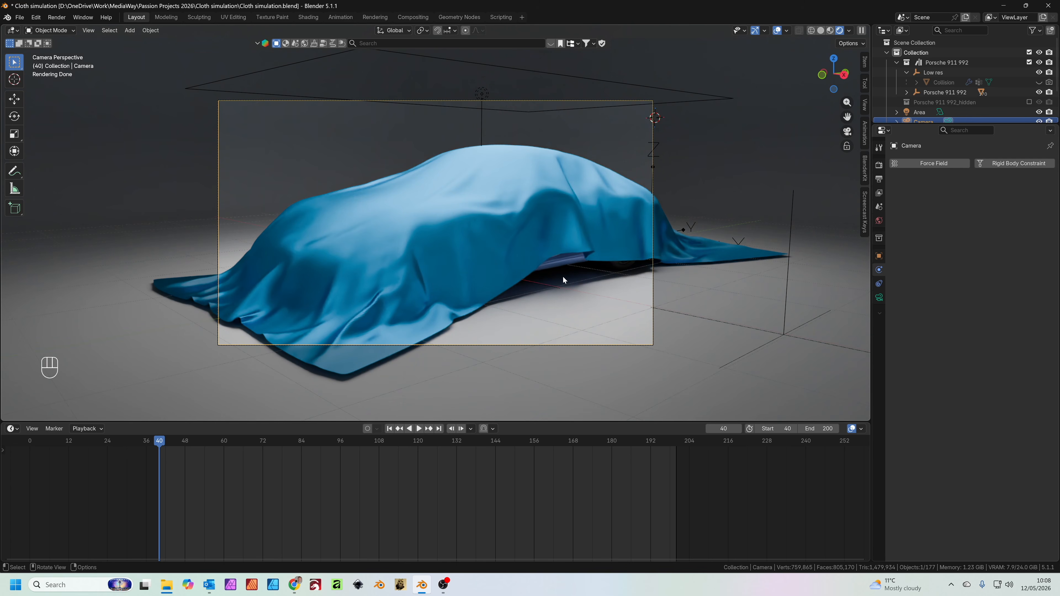
{"action": "key", "text": "shift"}
{"action": "key", "text": "shift+grave"}
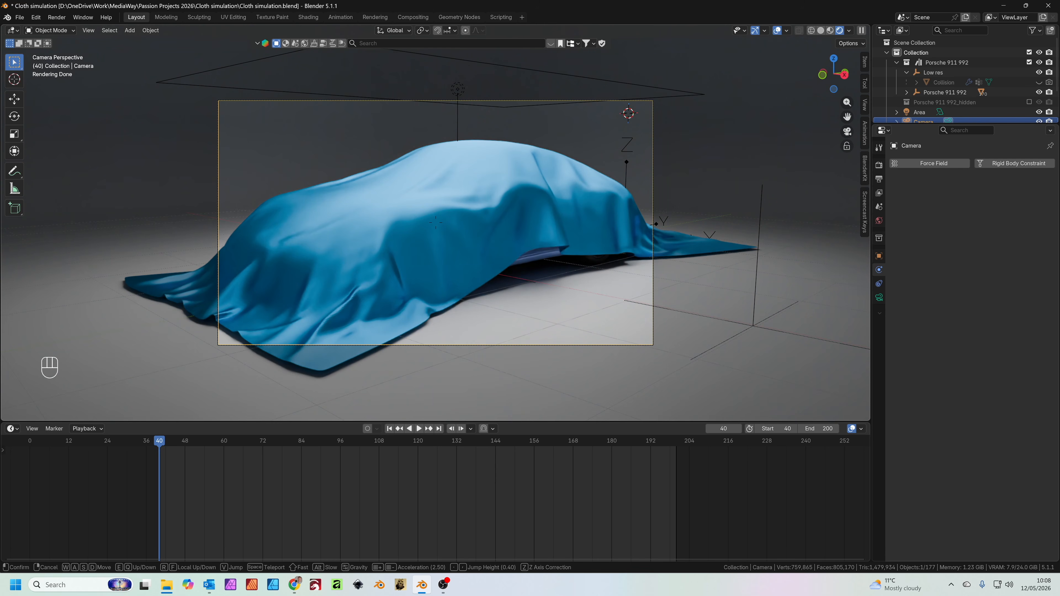
{"action": "key", "text": "a"}
{"action": "key", "text": "a"}
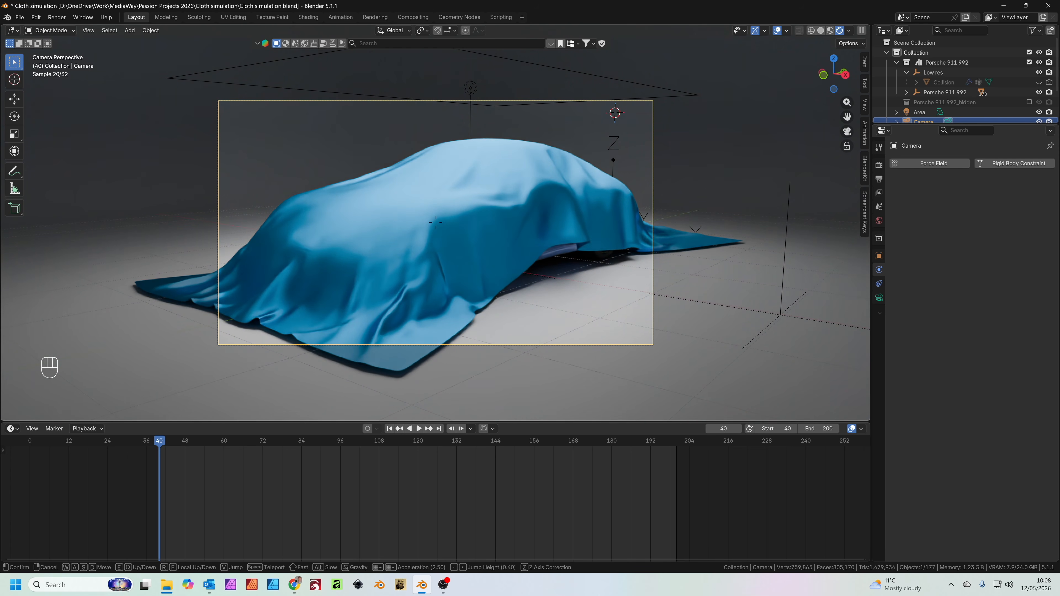
{"action": "left_click", "coordinate": [354, 170]}
{"action": "key", "text": "k"}
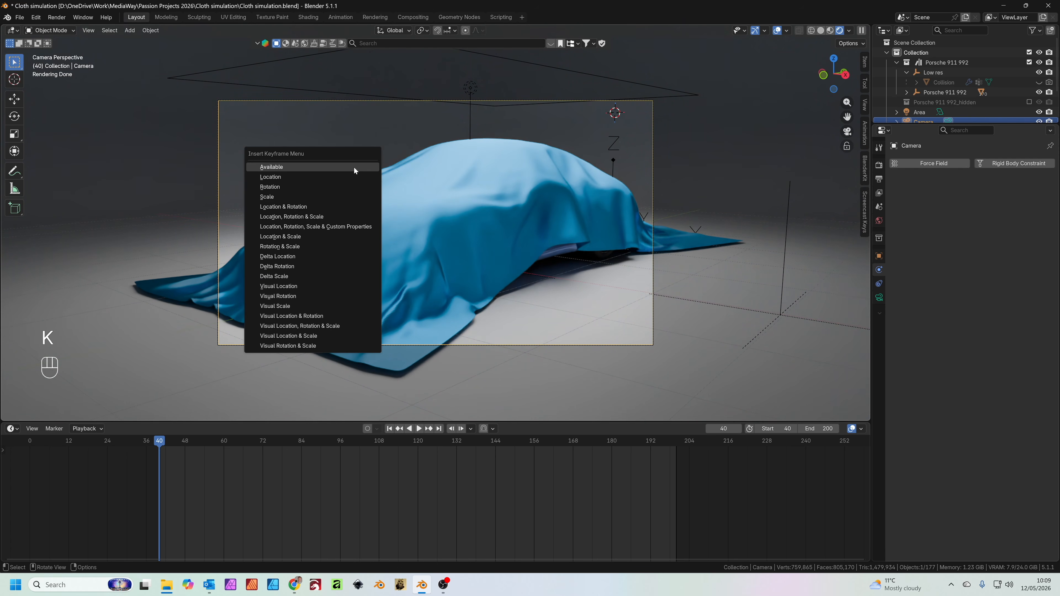
{"action": "left_click", "coordinate": [309, 207]}
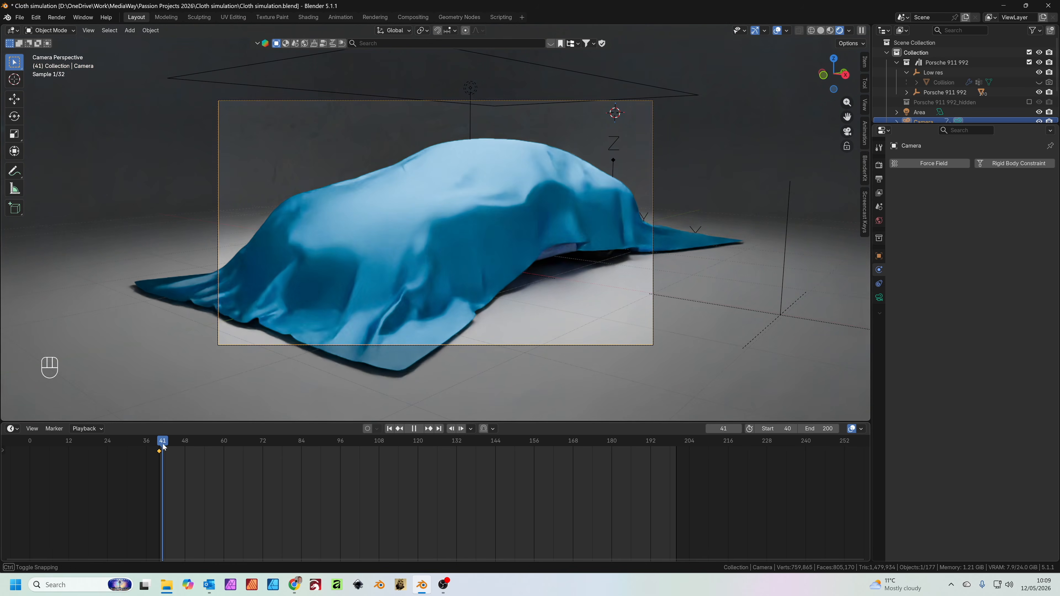
At frame 200, walk the camera back and sideways around the car and insert a second Location & Rotation keyframe
{"action": "left_click_drag", "start_coordinate": [159, 453], "coordinate": [675, 449]}
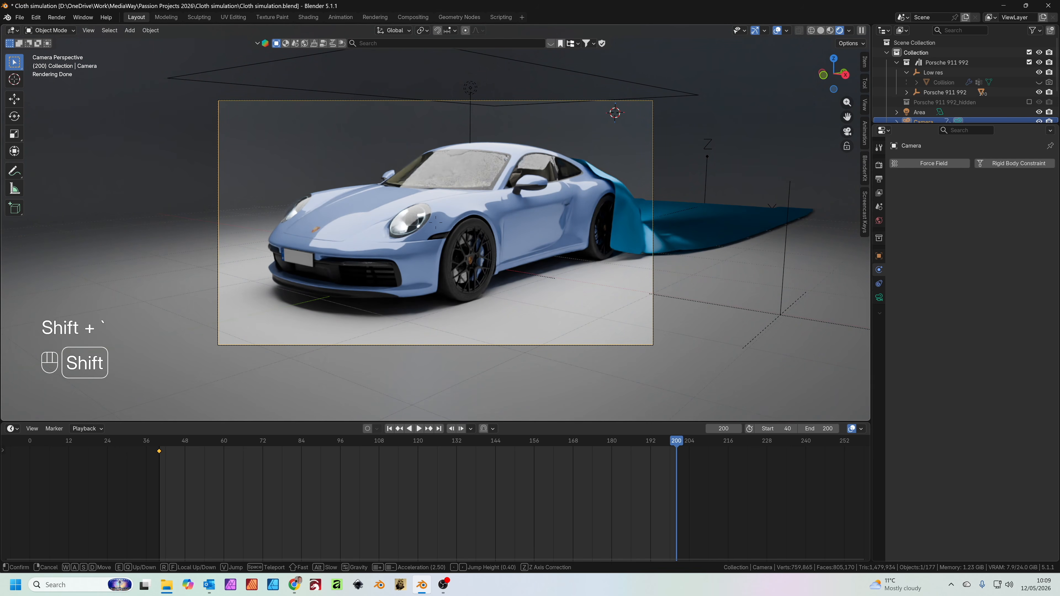
{"action": "key", "text": "shift+grave"}
{"action": "key", "text": "d"}
{"action": "key", "text": "s"}
{"action": "key", "text": "d"}
{"action": "key", "text": "d"}
{"action": "key", "text": "d"}
{"action": "key", "text": "s"}
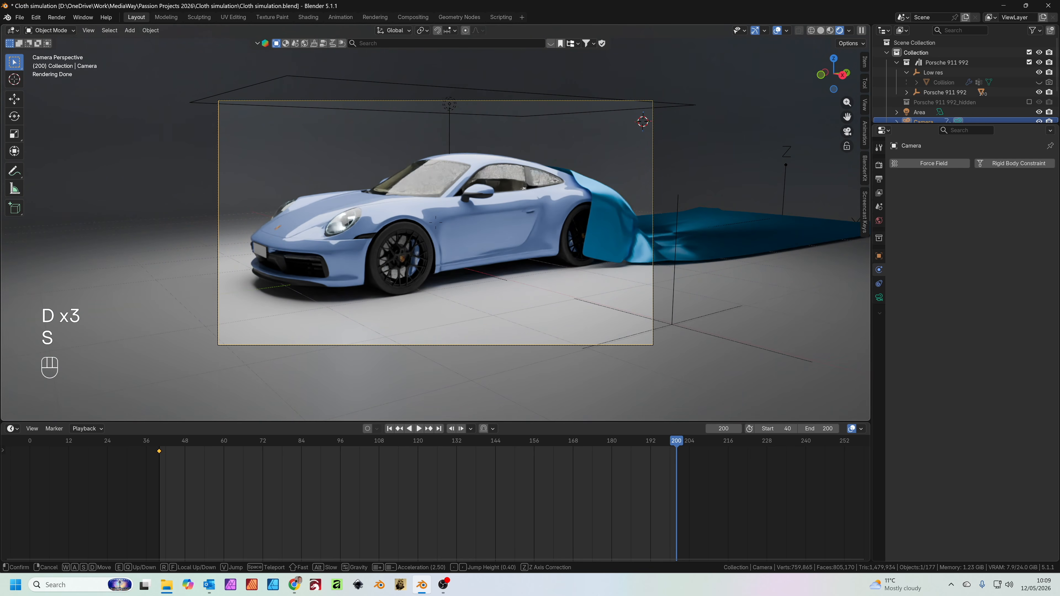
{"action": "left_click", "coordinate": [524, 217]}
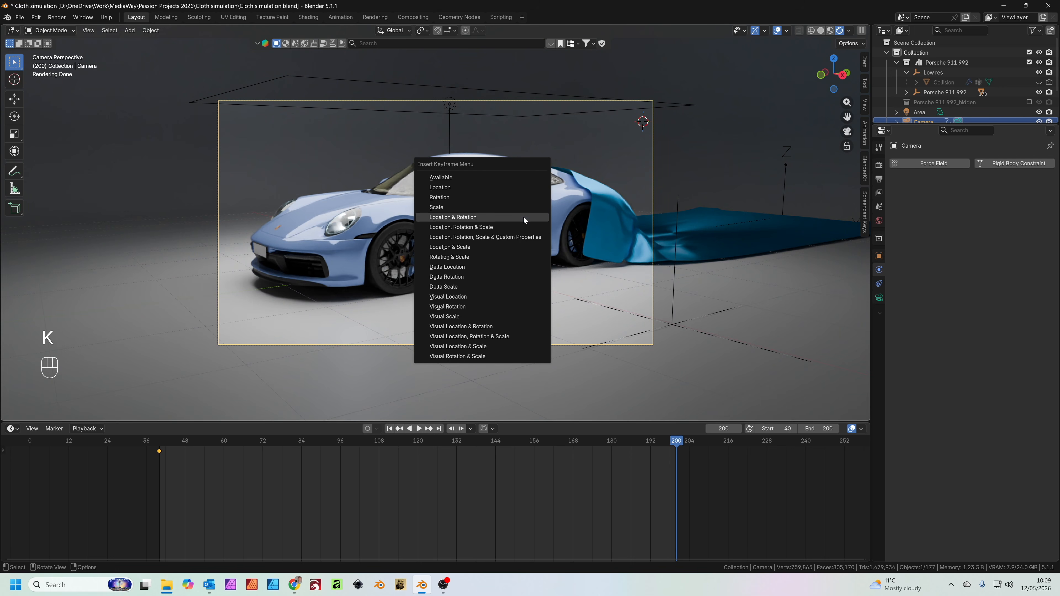
{"action": "key", "text": "k"}
{"action": "left_click", "coordinate": [524, 217]}
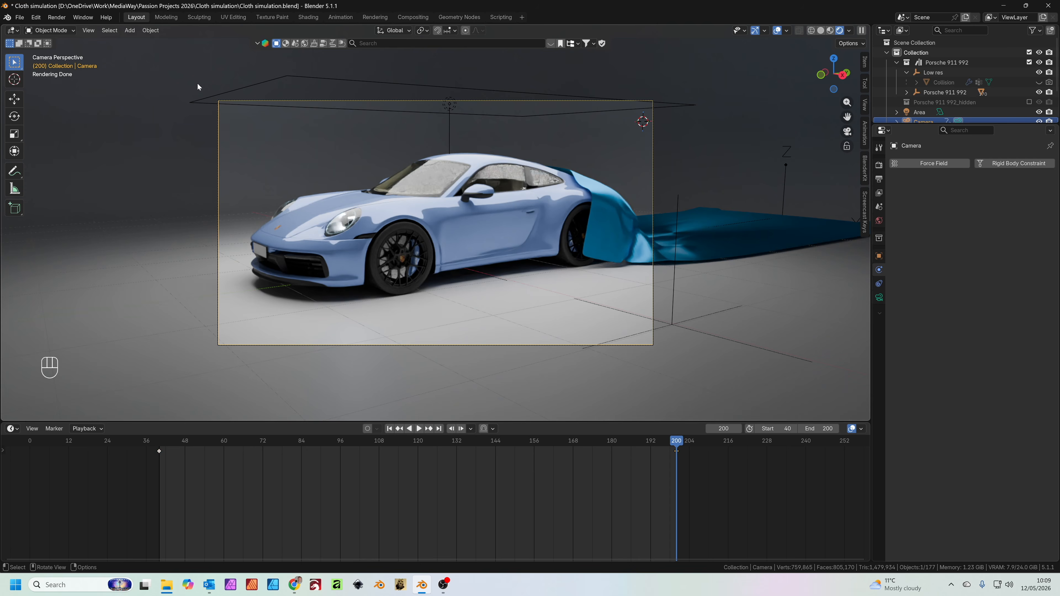
Locate the Walk Navigation command and review the camera move by scrubbing to frame 174
{"action": "left_click", "coordinate": [89, 31]}
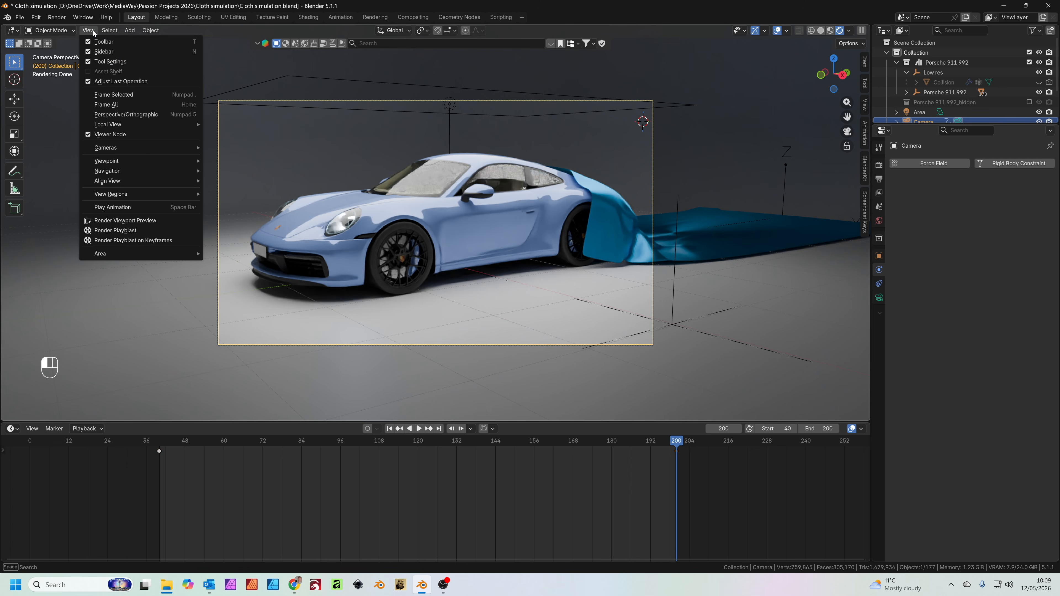
{"action": "mouse_move", "coordinate": [132, 173]}
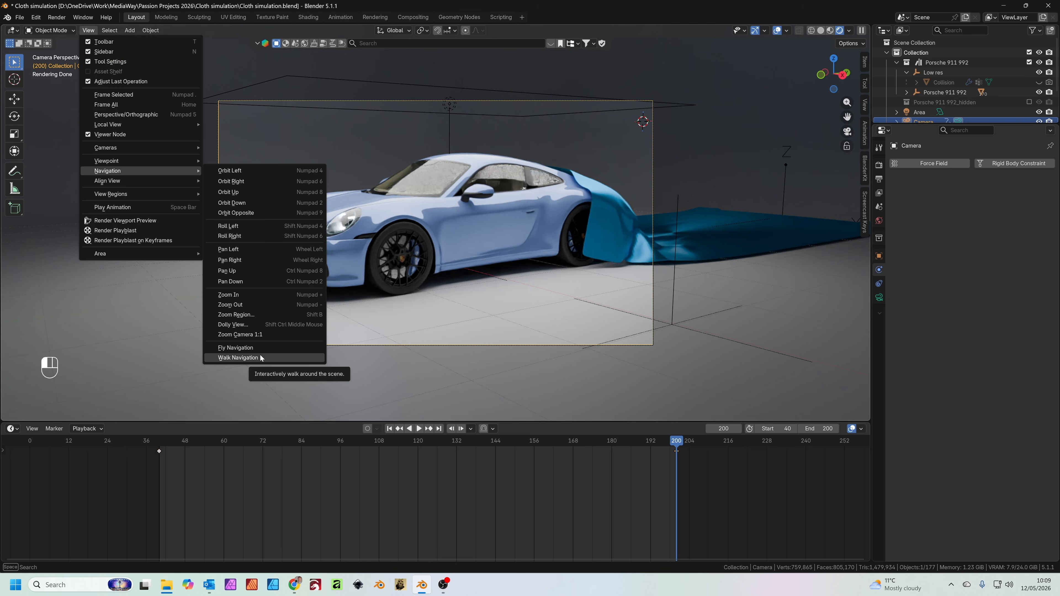
{"action": "left_click_drag", "start_coordinate": [251, 445], "coordinate": [592, 447]}
Change the backdrop plane's material base color to a muted blue, #496C92FF, and check it through the camera
{"action": "left_click", "coordinate": [544, 376]}
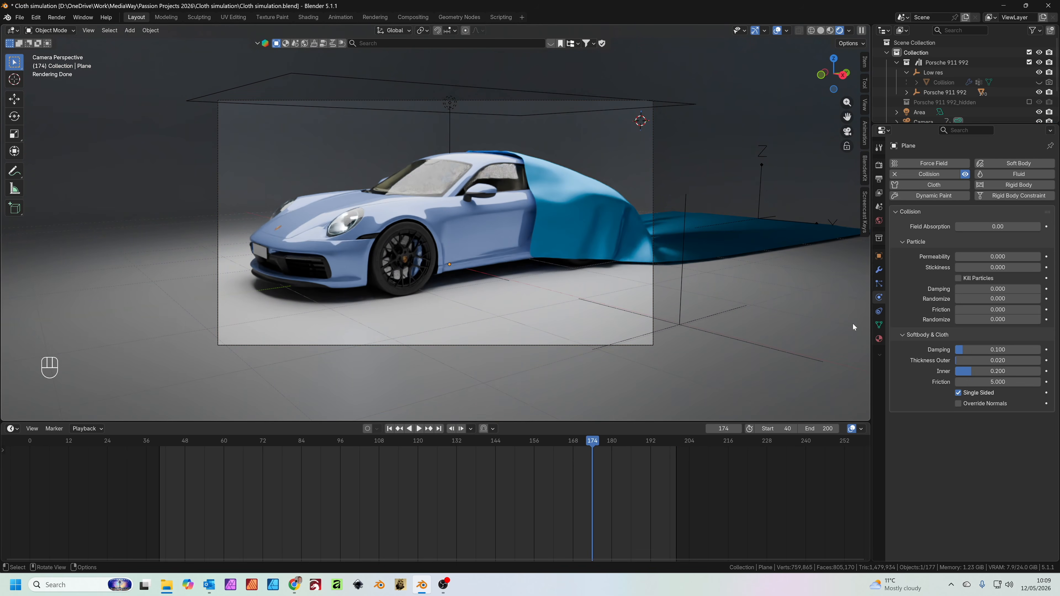
{"action": "scroll", "coordinate": [686, 275], "scroll_direction": "down", "scroll_amount": 5}
{"action": "mouse_move", "coordinate": [629, 275]}
{"action": "middle_mouse_down"}
{"action": "mouse_move", "coordinate": [635, 282]}
{"action": "mouse_move", "coordinate": [625, 271]}
{"action": "middle_mouse_up"}
{"action": "scroll", "coordinate": [640, 213], "scroll_direction": "down", "scroll_amount": 3}
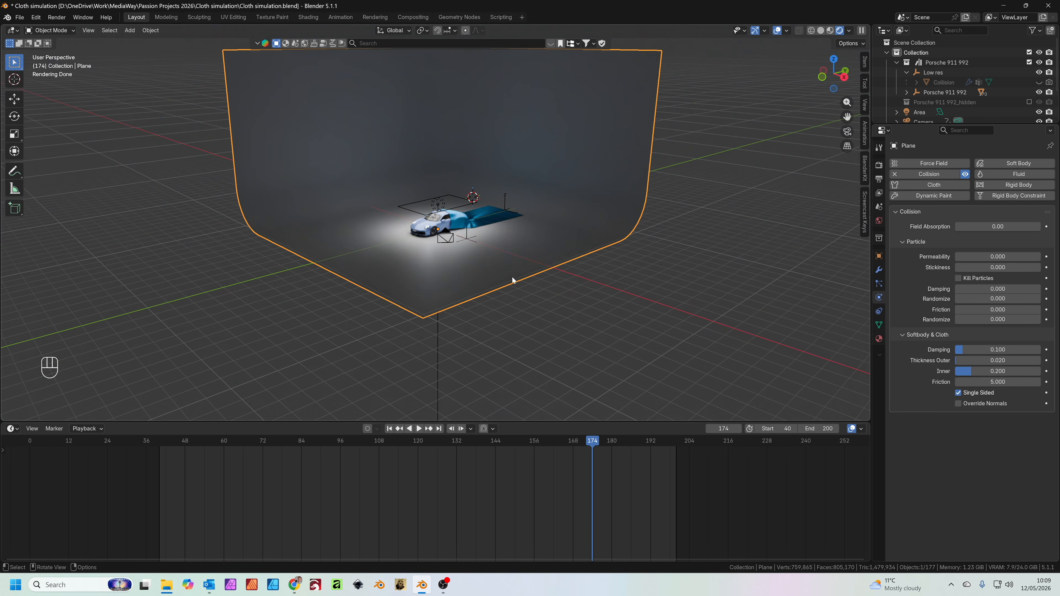
{"action": "scroll", "coordinate": [512, 280], "scroll_direction": "up", "scroll_amount": 10}
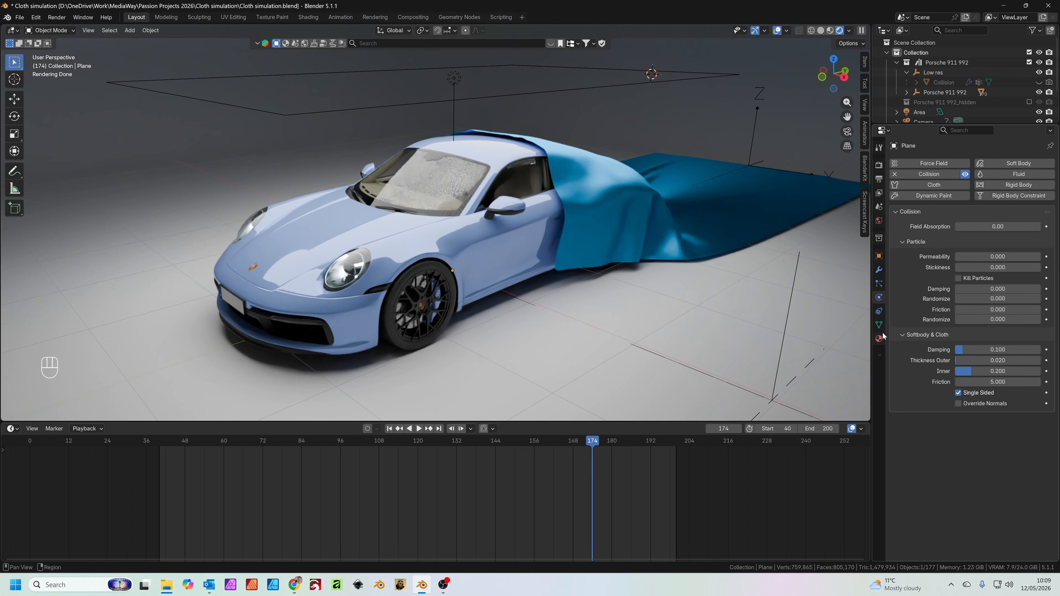
{"action": "left_click", "coordinate": [879, 337]}
{"action": "left_click", "coordinate": [1004, 207]}
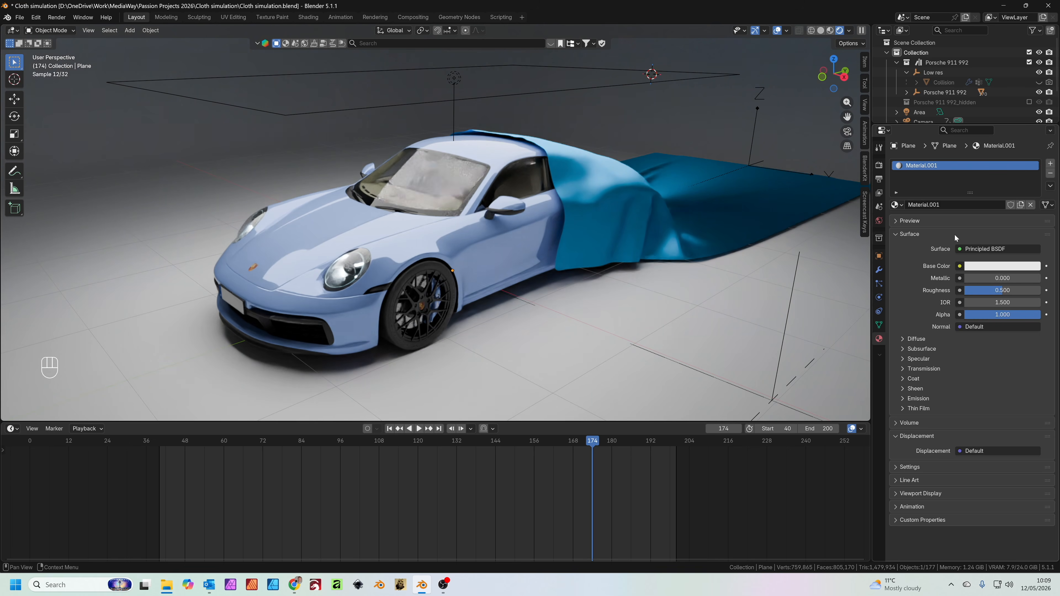
{"action": "left_click", "coordinate": [1005, 267]}
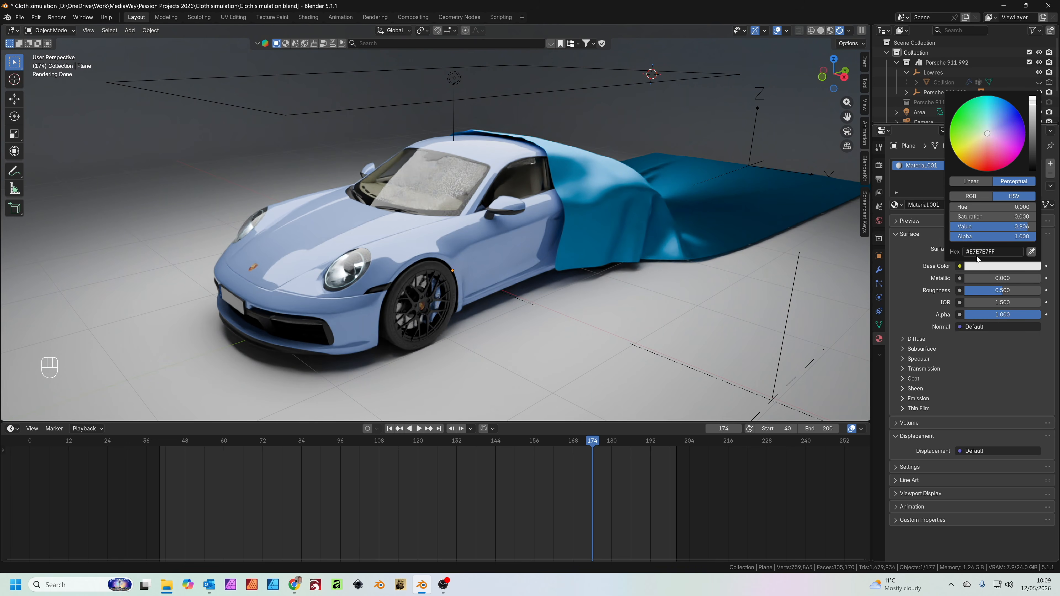
{"action": "left_click_drag", "start_coordinate": [1016, 114], "coordinate": [1033, 129]}
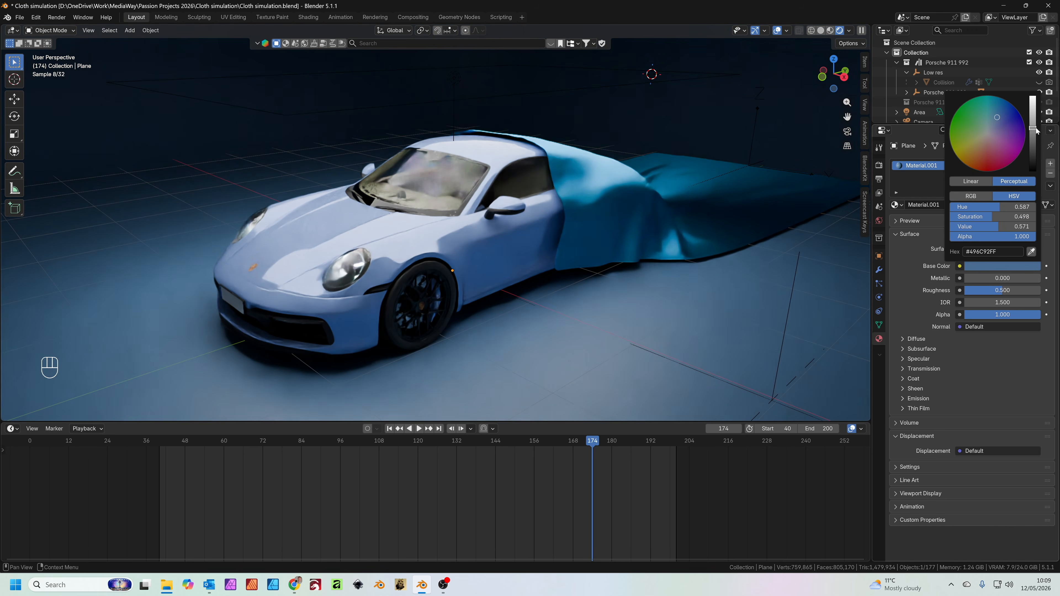
{"action": "key", "text": "KP_0"}
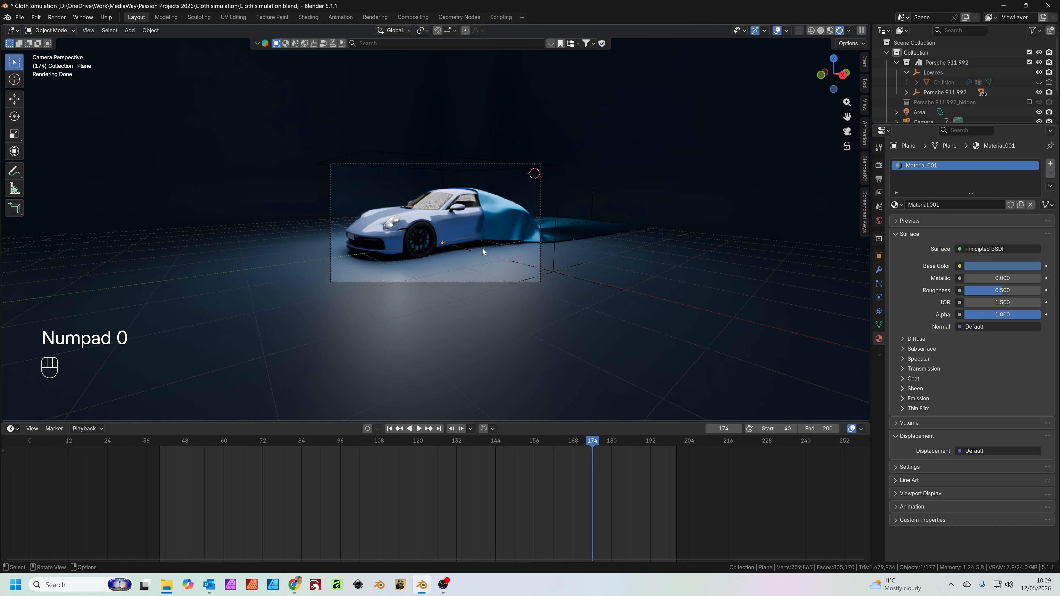
{"action": "scroll", "coordinate": [516, 232], "scroll_direction": "up", "scroll_amount": 4}
{"action": "scroll", "coordinate": [480, 234], "scroll_direction": "down", "scroll_amount": 1}
In Solid shading, duplicate the overhead area light and move the copy about 2.66 m along the X axis
{"action": "mouse_move", "coordinate": [512, 236]}
{"action": "middle_mouse_down"}
{"action": "mouse_move", "coordinate": [550, 238]}
{"action": "mouse_move", "coordinate": [518, 256]}
{"action": "mouse_move", "coordinate": [525, 252]}
{"action": "middle_mouse_up"}
{"action": "scroll", "coordinate": [550, 238], "scroll_direction": "down", "scroll_amount": 5}
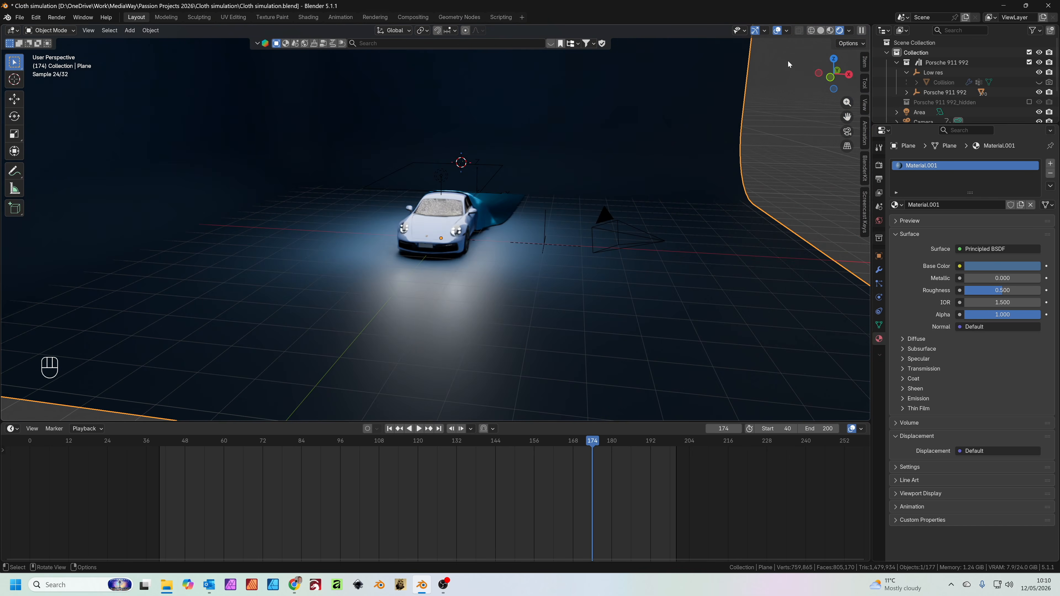
{"action": "left_click", "coordinate": [820, 31]}
{"action": "scroll", "coordinate": [485, 194], "scroll_direction": "up", "scroll_amount": 3}
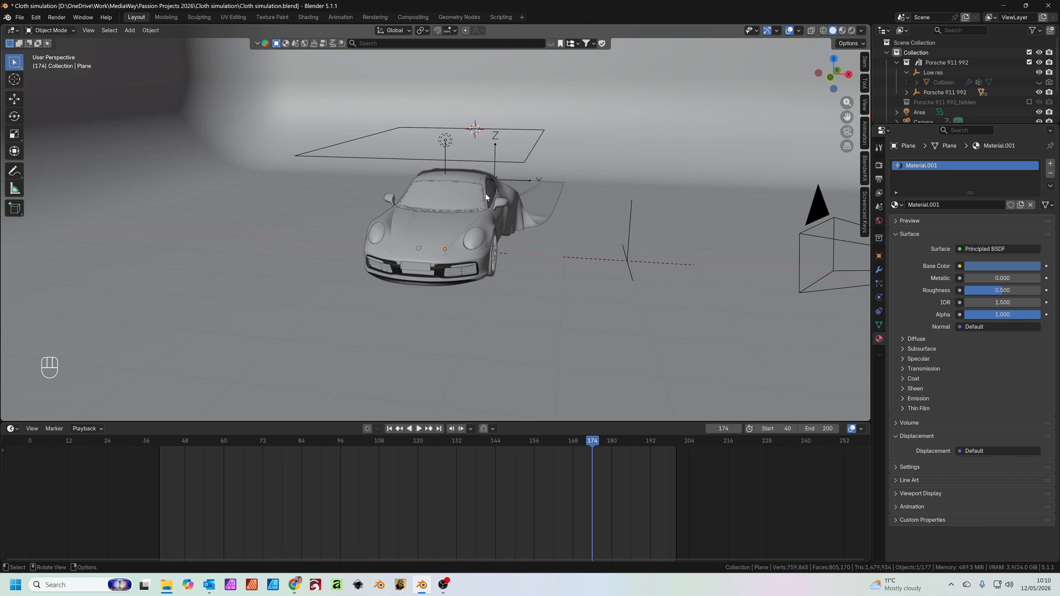
{"action": "left_click", "coordinate": [445, 142]}
{"action": "middle_click_drag", "start_coordinate": [444, 138], "coordinate": [476, 224]}
{"action": "key", "text": "shift+d"}
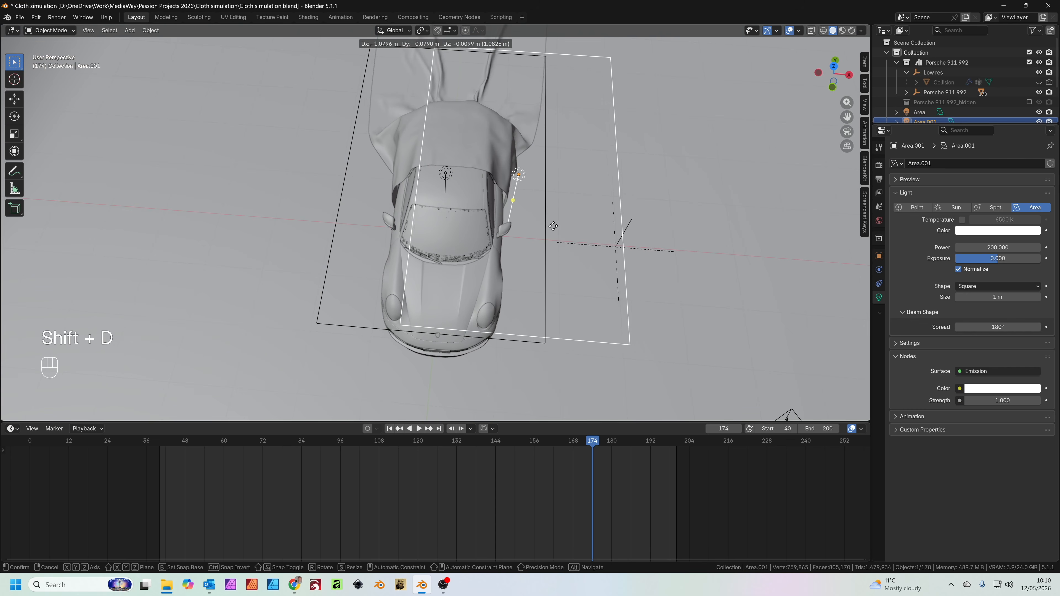
{"action": "key", "text": "x"}
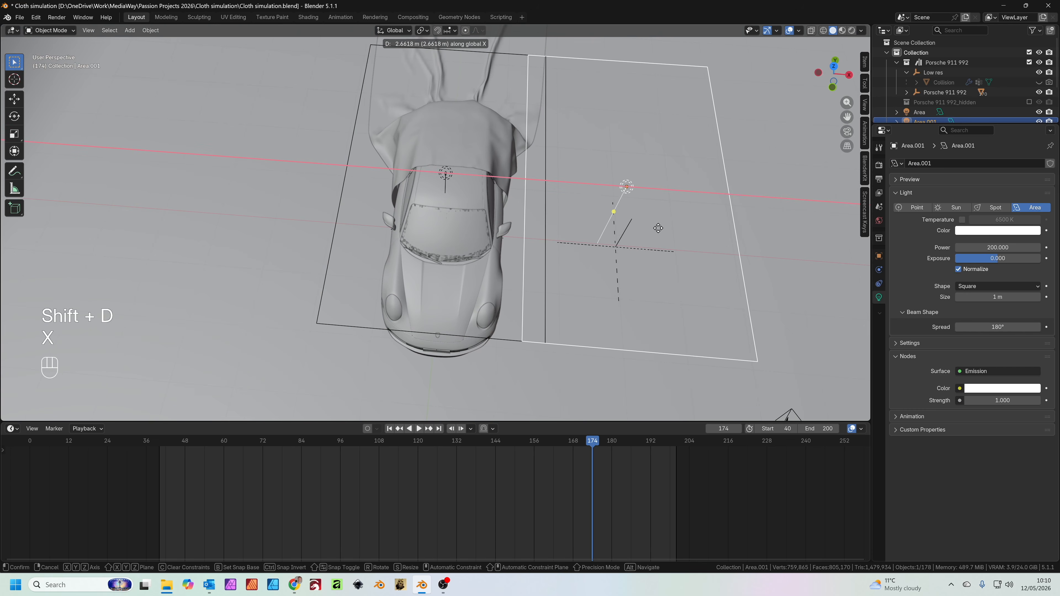
{"action": "left_click", "coordinate": [704, 222]}
Narrow the duplicated area light to about 0.113 along X and rotate it about 53.6° around Y towards the car
{"action": "key", "text": "s"}
{"action": "key", "text": "x"}
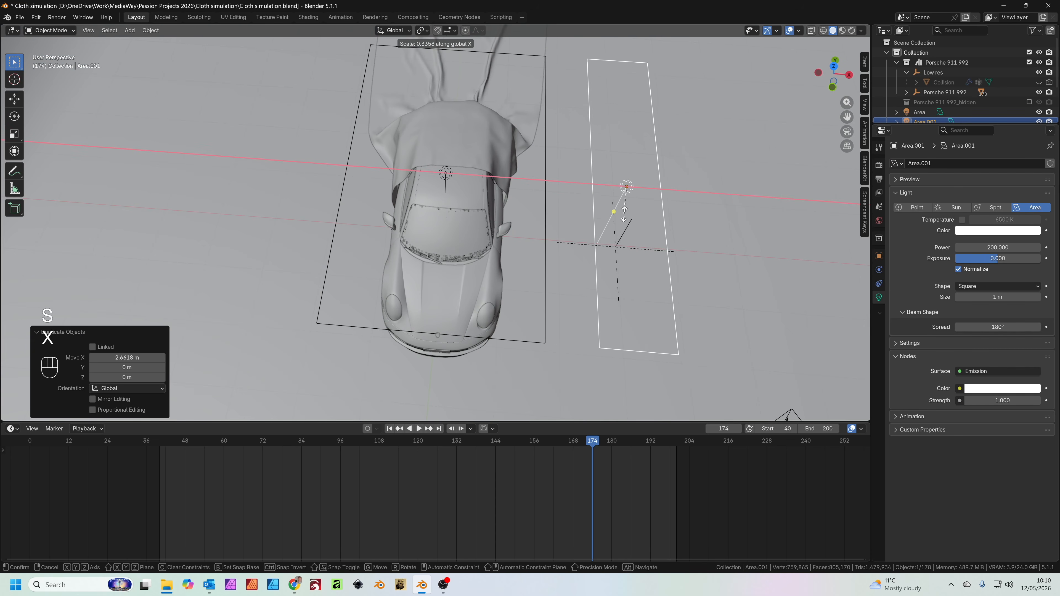
{"action": "left_click", "coordinate": [630, 197]}
{"action": "middle_click_drag", "start_coordinate": [629, 195], "coordinate": [653, 198]}
{"action": "key", "text": "r"}
{"action": "key", "text": "y"}
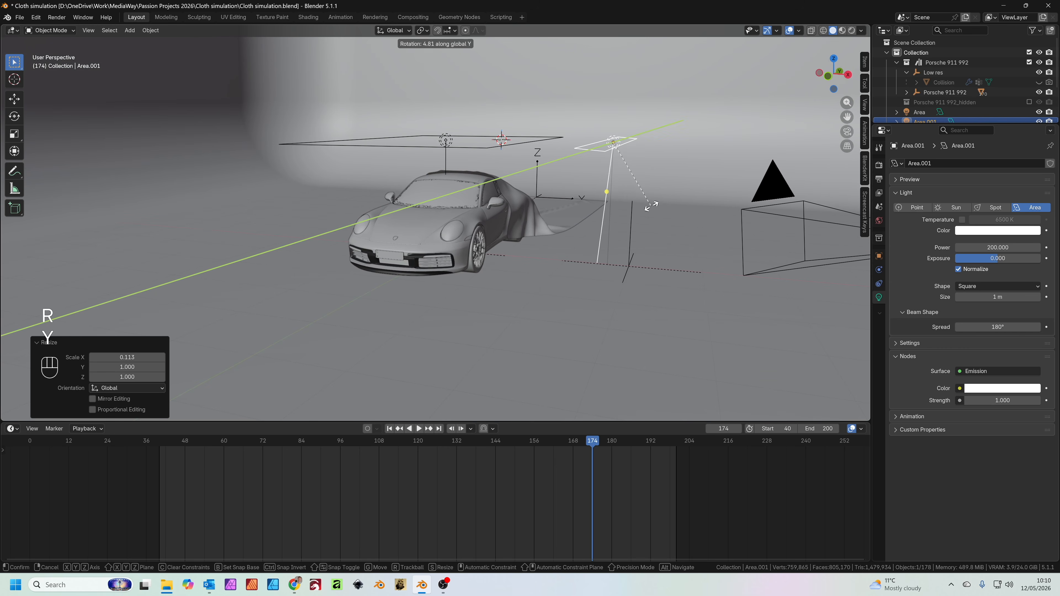
{"action": "left_click", "coordinate": [574, 260]}
Check the new lighting through the camera in Rendered shading at frame 173
{"action": "key", "text": "KP_0"}
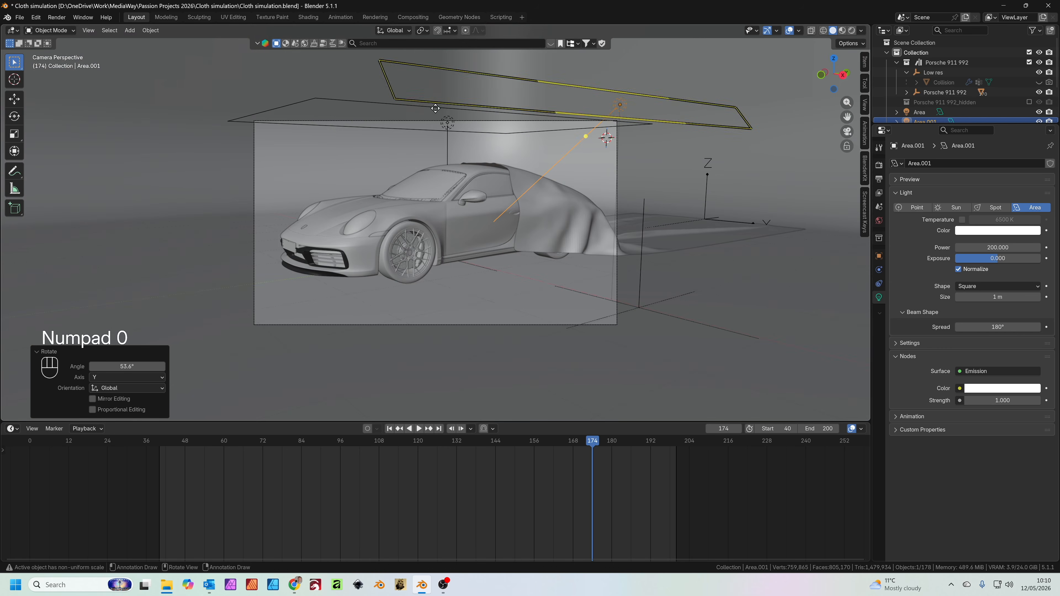
{"action": "left_click", "coordinate": [852, 30]}
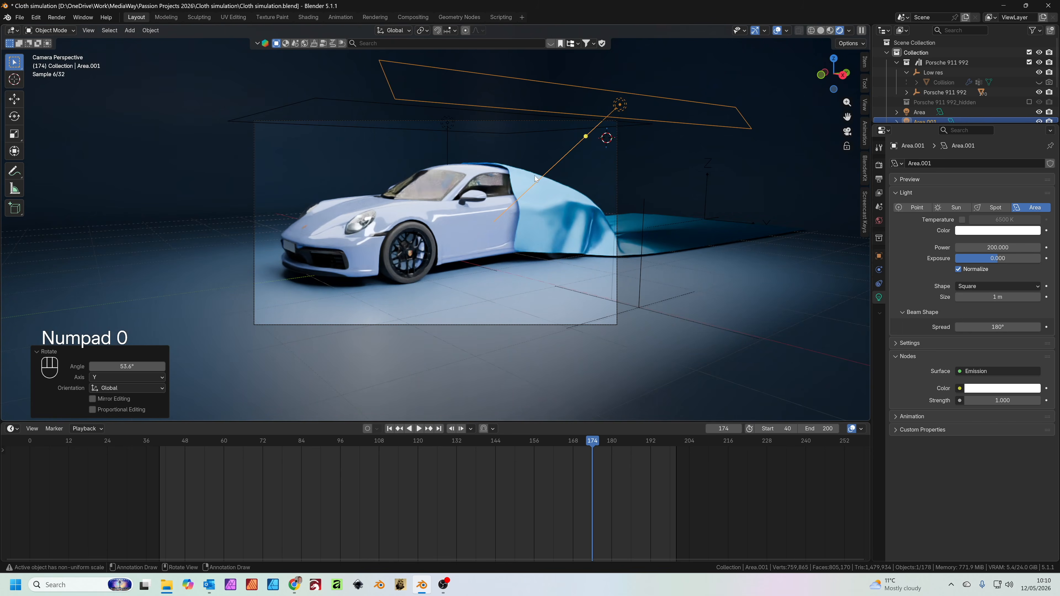
{"action": "scroll", "coordinate": [514, 186], "scroll_direction": "up", "scroll_amount": 2}
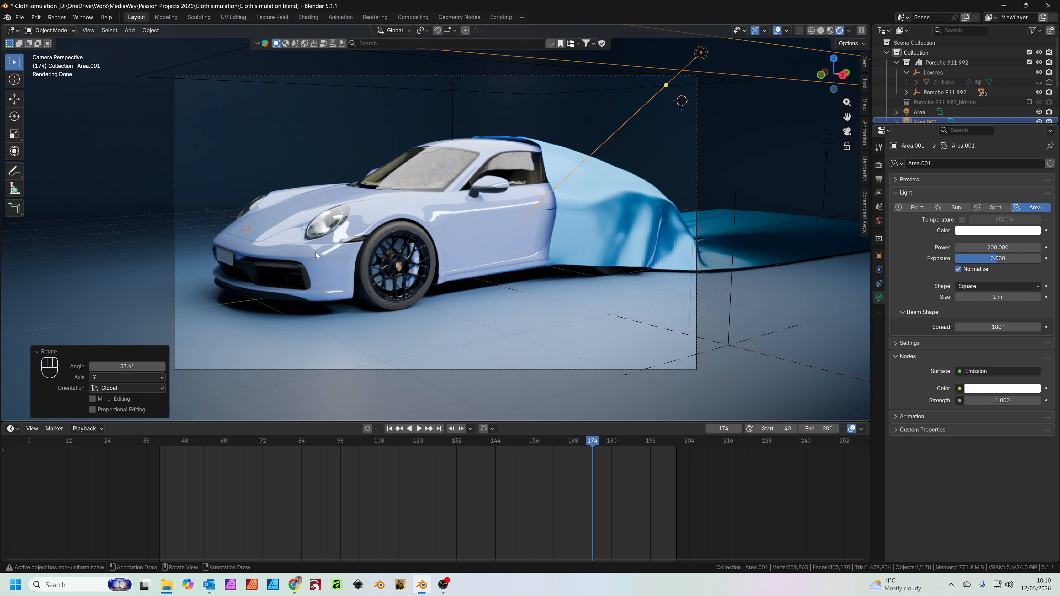
{"action": "mouse_move", "coordinate": [593, 446]}
{"action": "left_mouse_down"}
{"action": "mouse_move", "coordinate": [178, 463]}
{"action": "mouse_move", "coordinate": [589, 447]}
{"action": "left_mouse_up"}
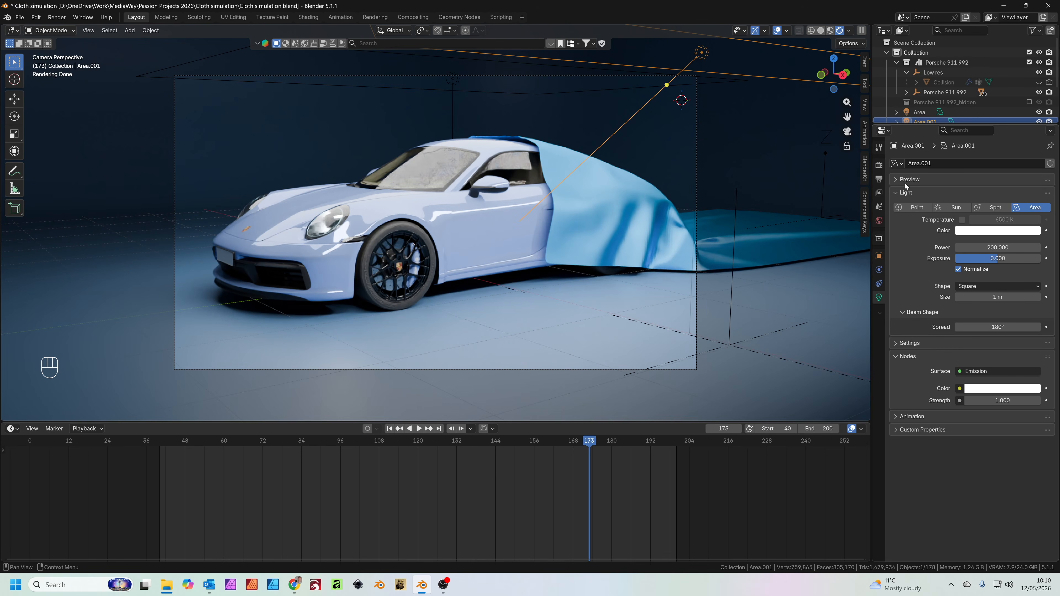
Set the Cycles render Max Samples to 64 and enable Use GPU for render denoising
{"action": "left_click", "coordinate": [879, 165]}
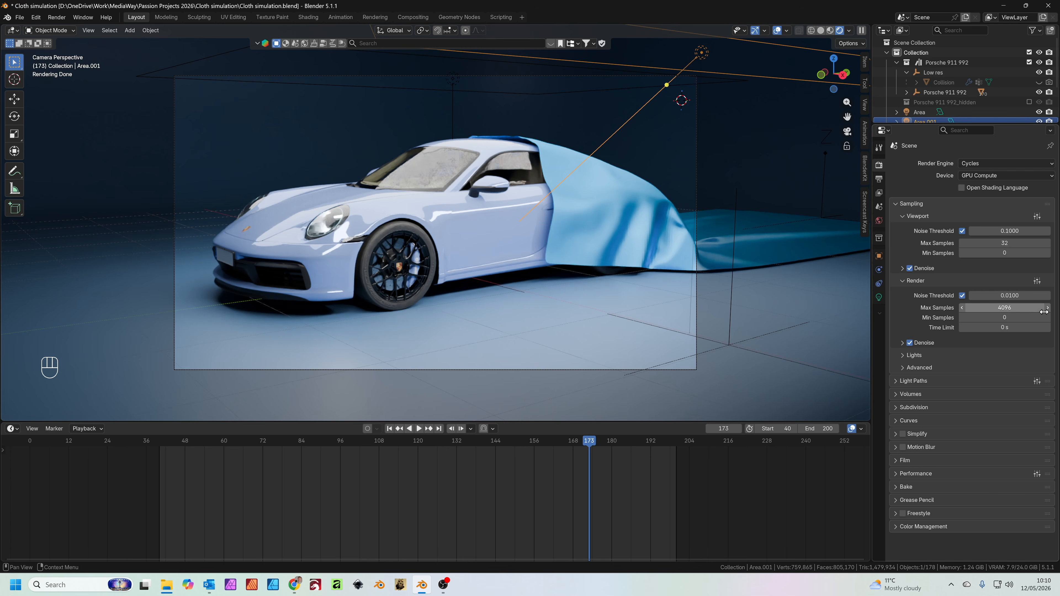
{"action": "left_click", "coordinate": [1013, 307]}
{"action": "type", "text": "64"}
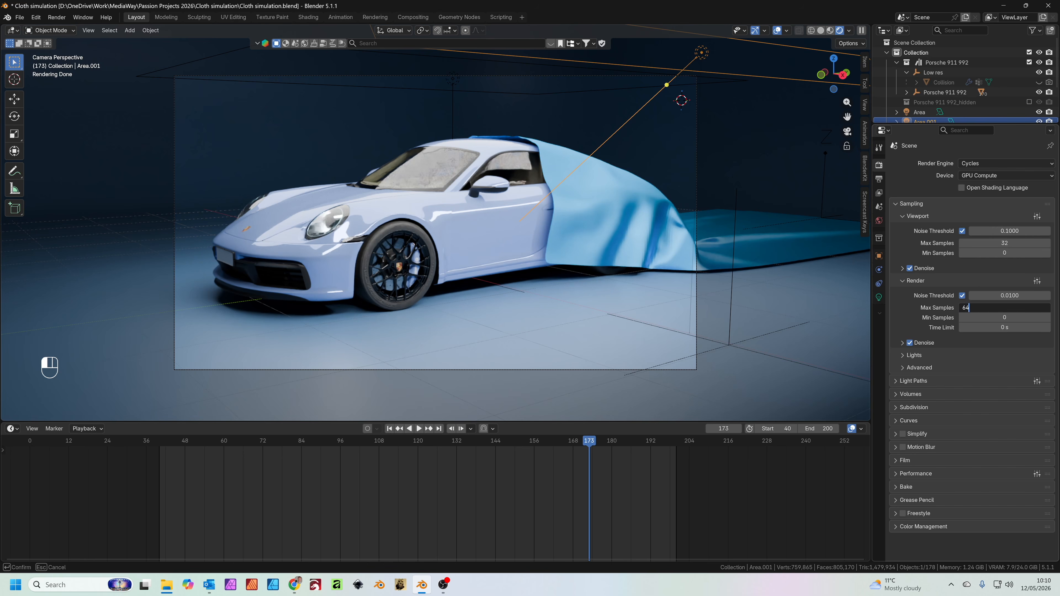
{"action": "key", "text": "Return"}
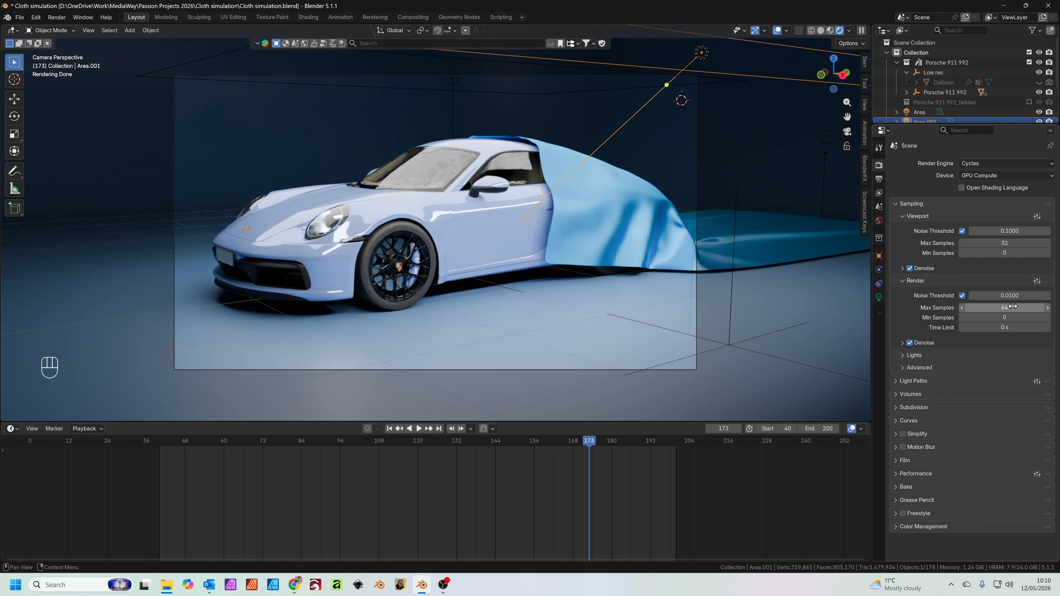
{"action": "left_click", "coordinate": [902, 343]}
{"action": "left_click", "coordinate": [961, 401]}
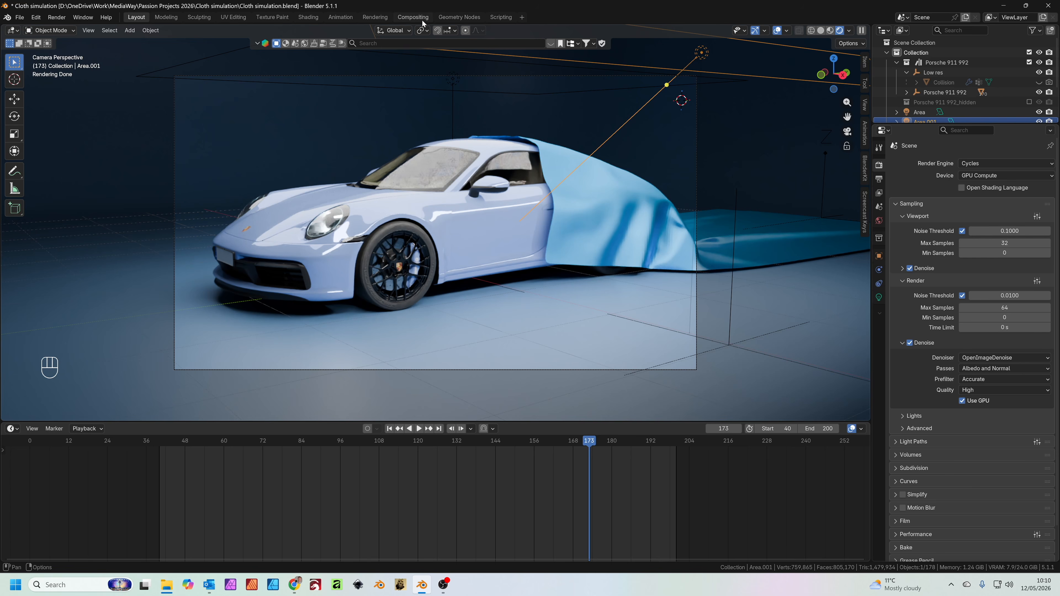
Render a test still of frame 173 and close the render window
{"action": "left_click", "coordinate": [412, 17]}
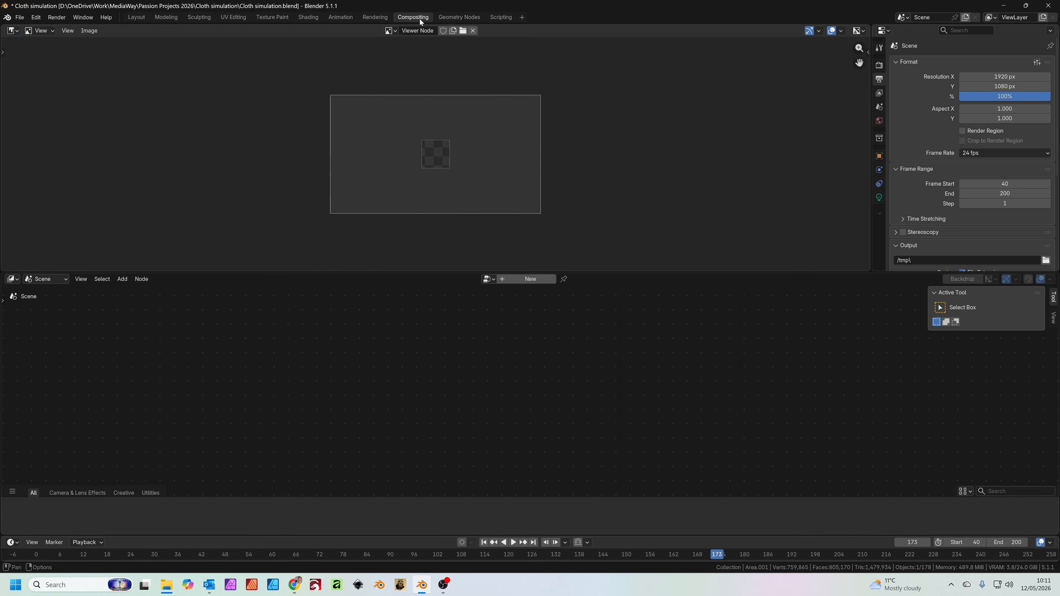
{"action": "left_click", "coordinate": [142, 20]}
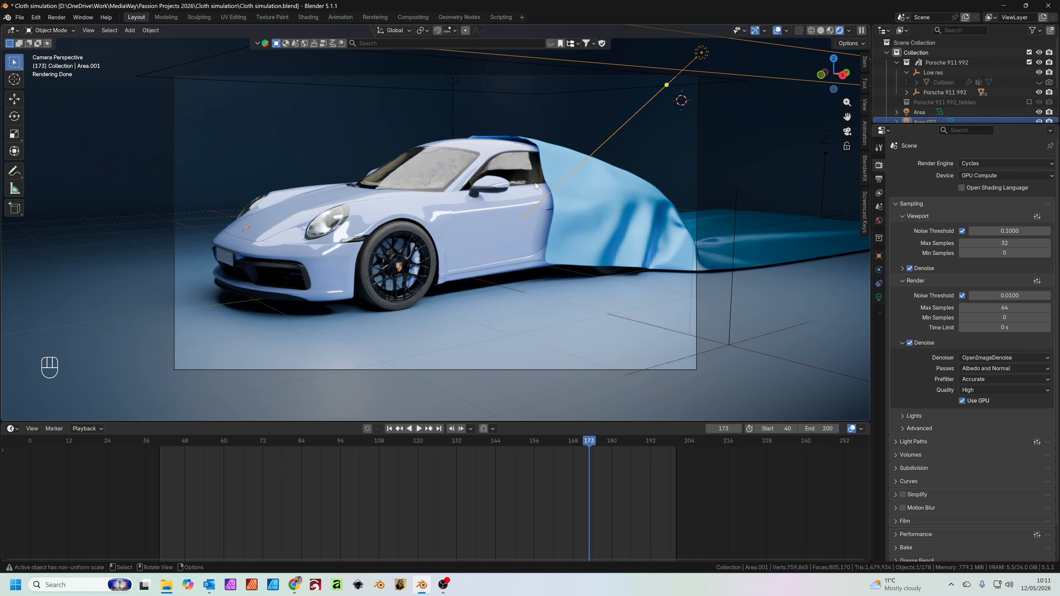
{"action": "key", "text": "F12"}
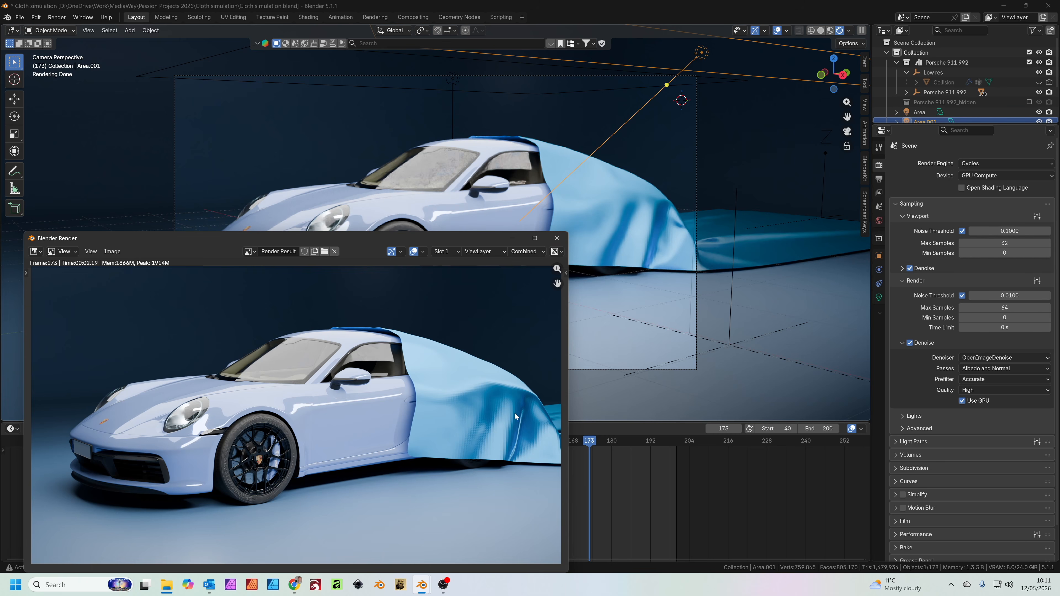
{"action": "left_click", "coordinate": [557, 238]}
Raise the cloth's Subdivision render level to 3 and render another test still of frame 173
{"action": "left_click", "coordinate": [634, 215]}
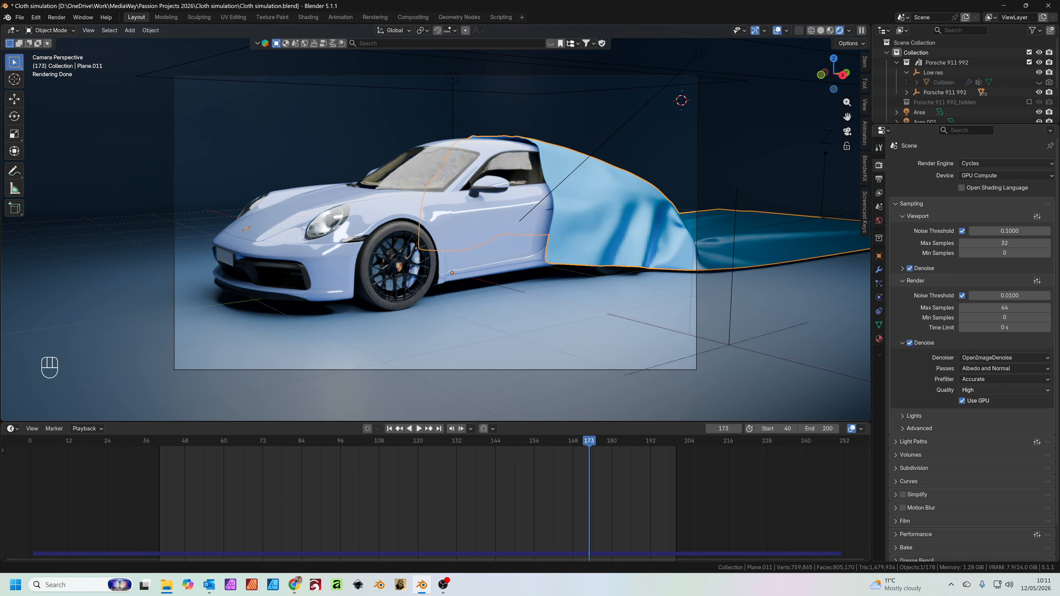
{"action": "left_click", "coordinate": [880, 271]}
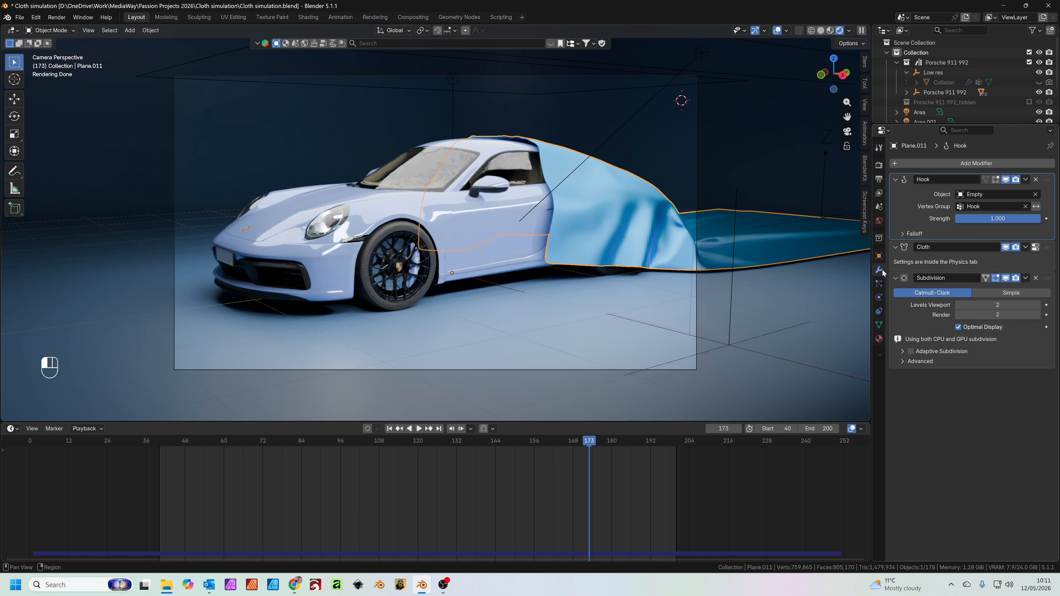
{"action": "left_click", "coordinate": [1038, 315]}
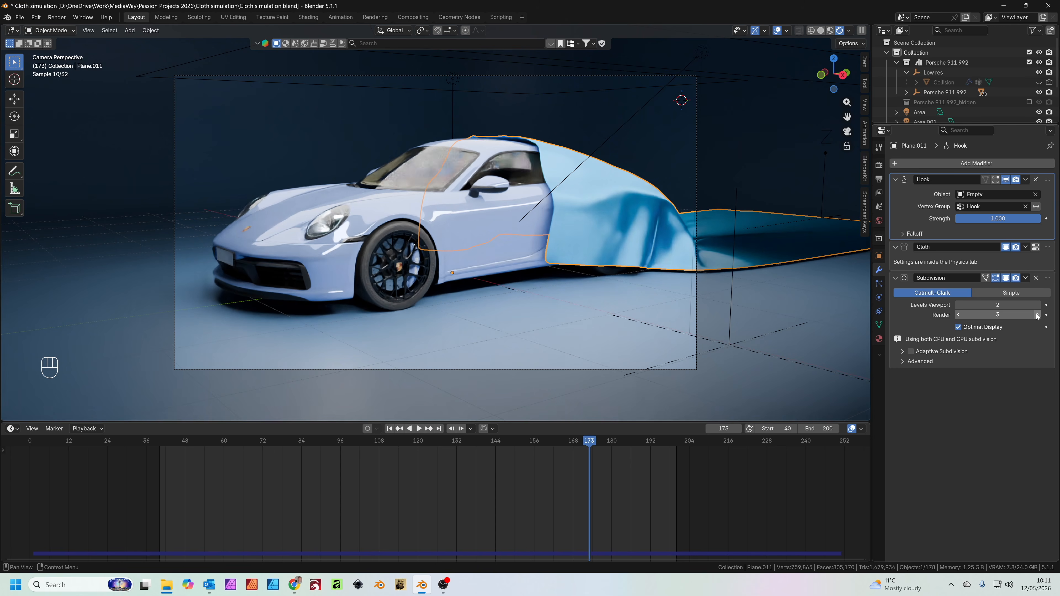
{"action": "key", "text": "F12"}
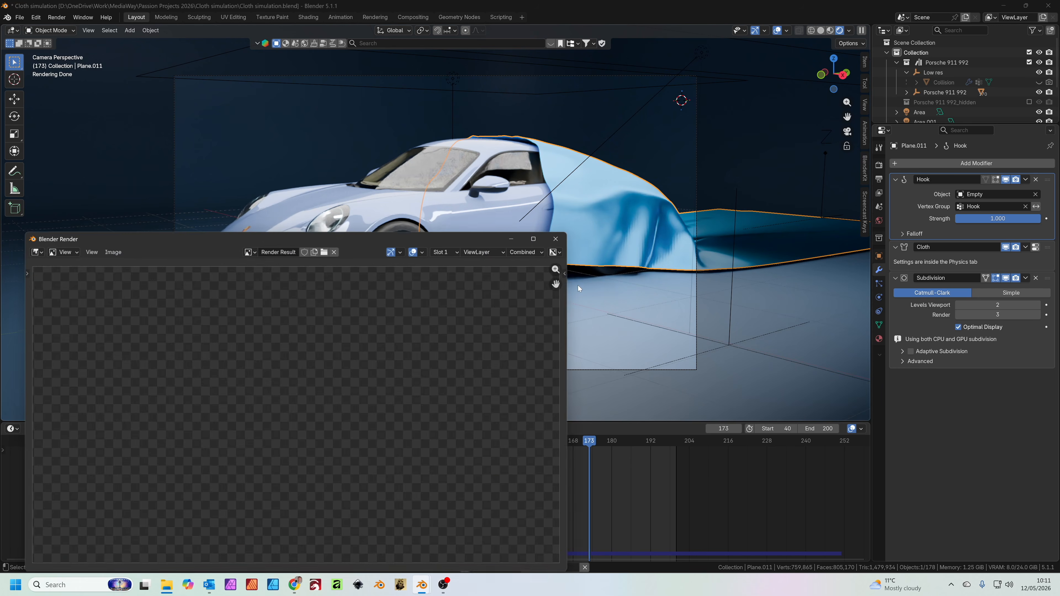
{"action": "left_click", "coordinate": [557, 238]}
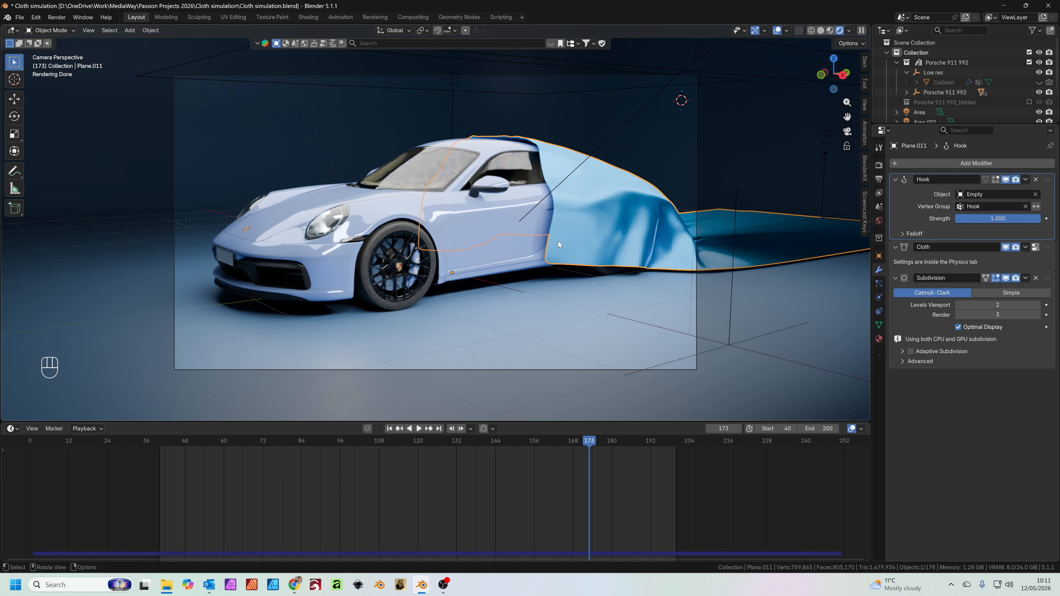
Create a new compositor node tree and insert a Glare node on the link between Render Layers and the output
{"action": "left_click", "coordinate": [412, 17]}
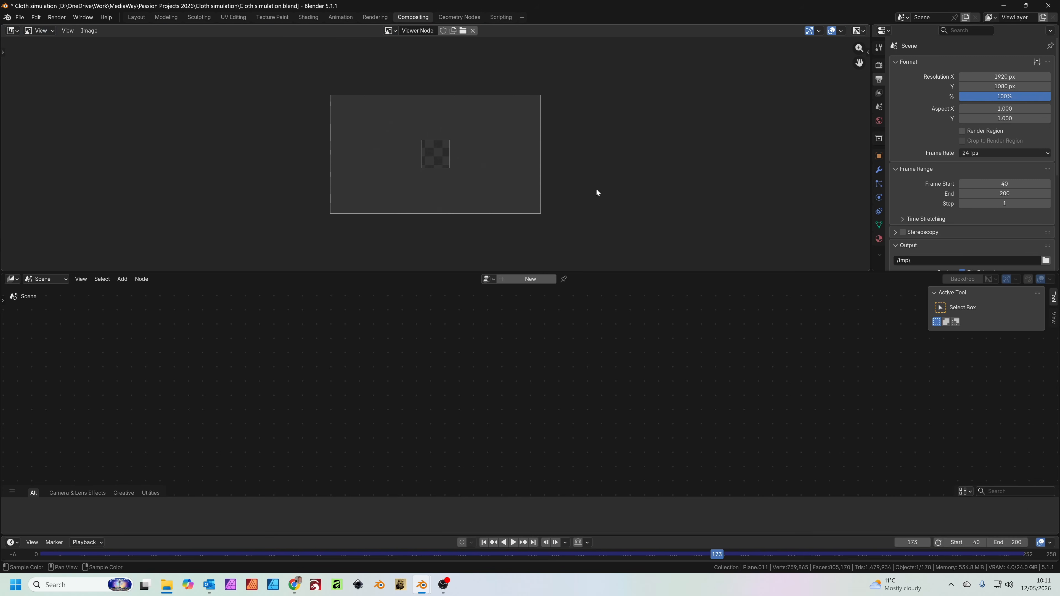
{"action": "left_click", "coordinate": [536, 281]}
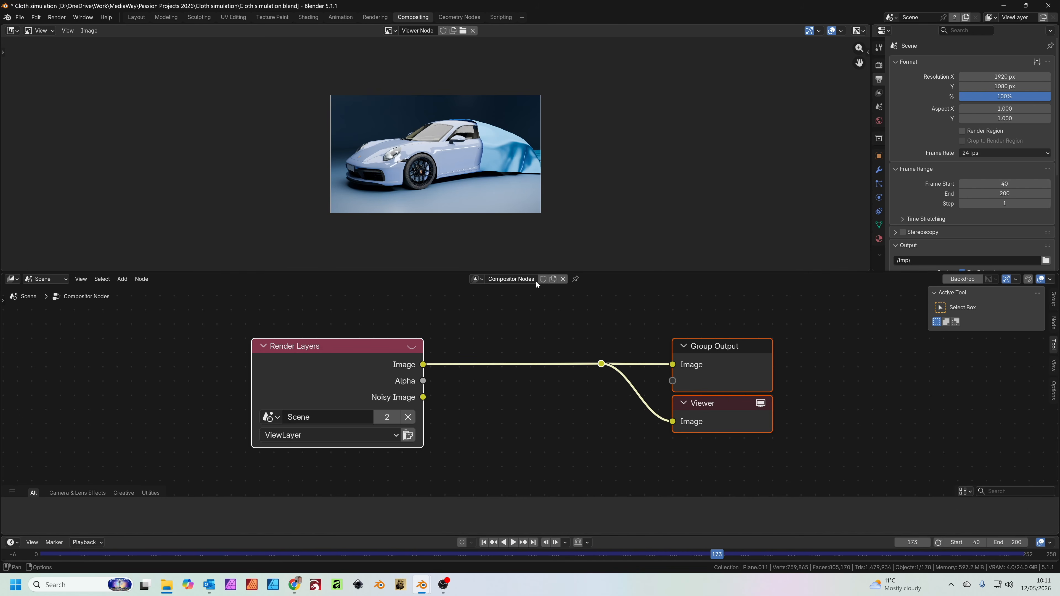
{"action": "left_click", "coordinate": [495, 335]}
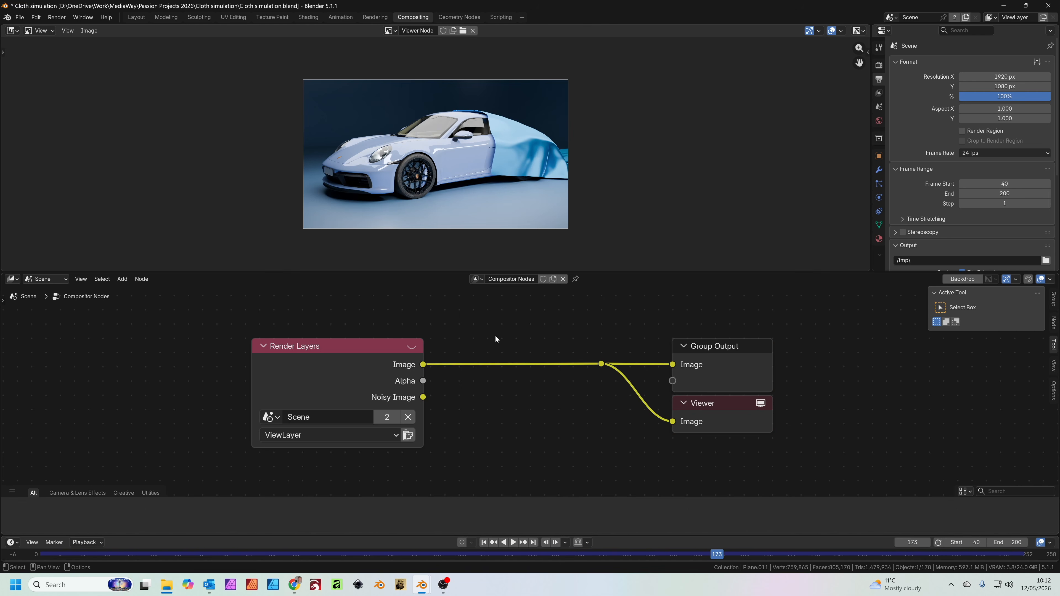
{"action": "key", "text": "shift+a"}
{"action": "left_click", "coordinate": [495, 335]}
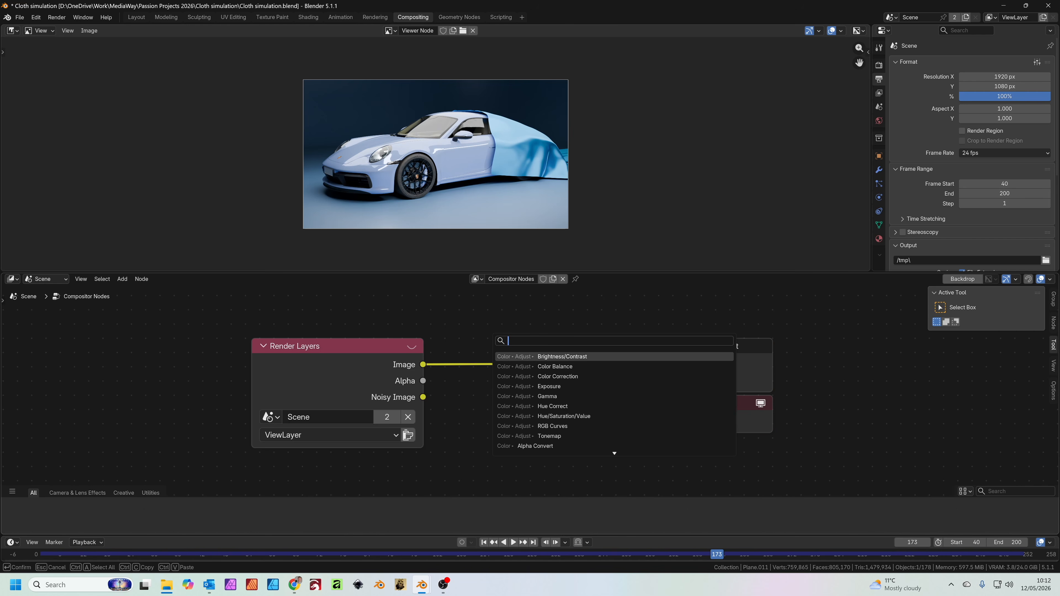
{"action": "type", "text": "glare"}
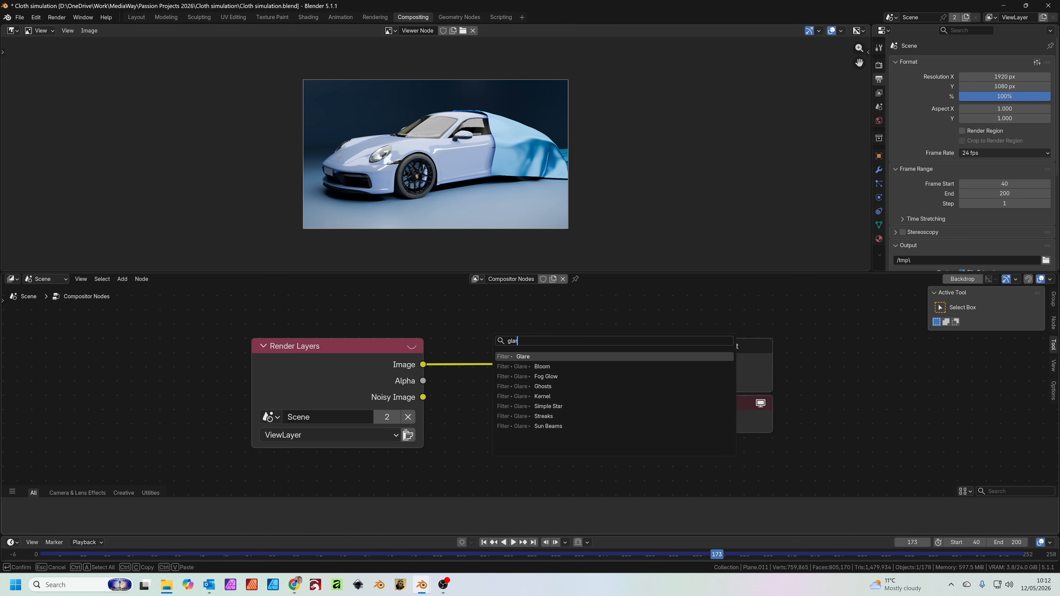
{"action": "key", "text": "Return"}
{"action": "left_click", "coordinate": [471, 302]}
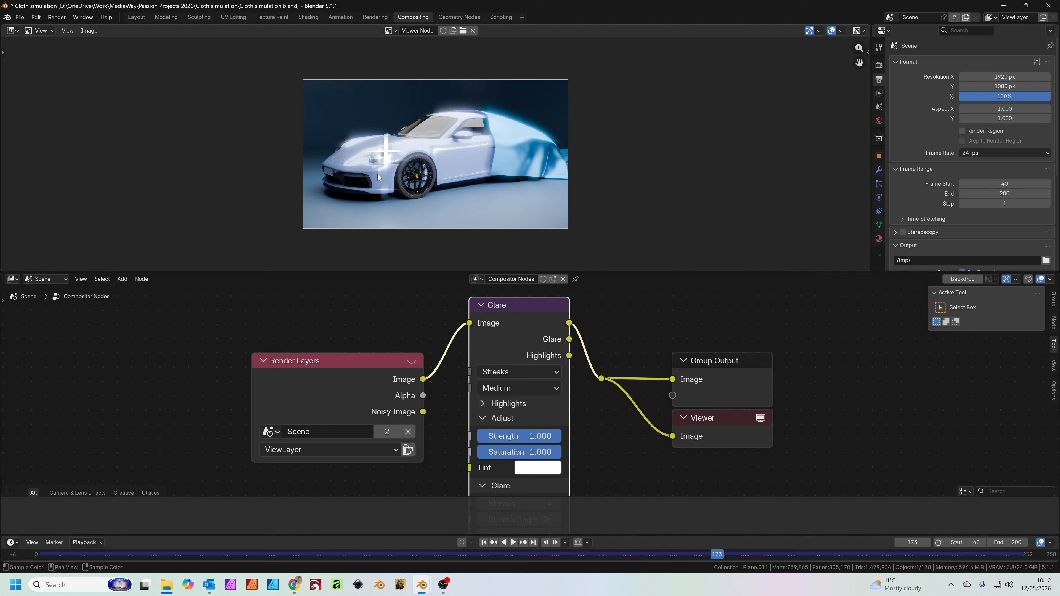
Set the Glare node's type to Bloom with a Strength of 0.072, checking the effect on the car in the preview
{"action": "scroll", "coordinate": [361, 148], "scroll_direction": "up", "scroll_amount": 2}
{"action": "scroll", "coordinate": [361, 148], "scroll_direction": "up", "scroll_amount": 4}
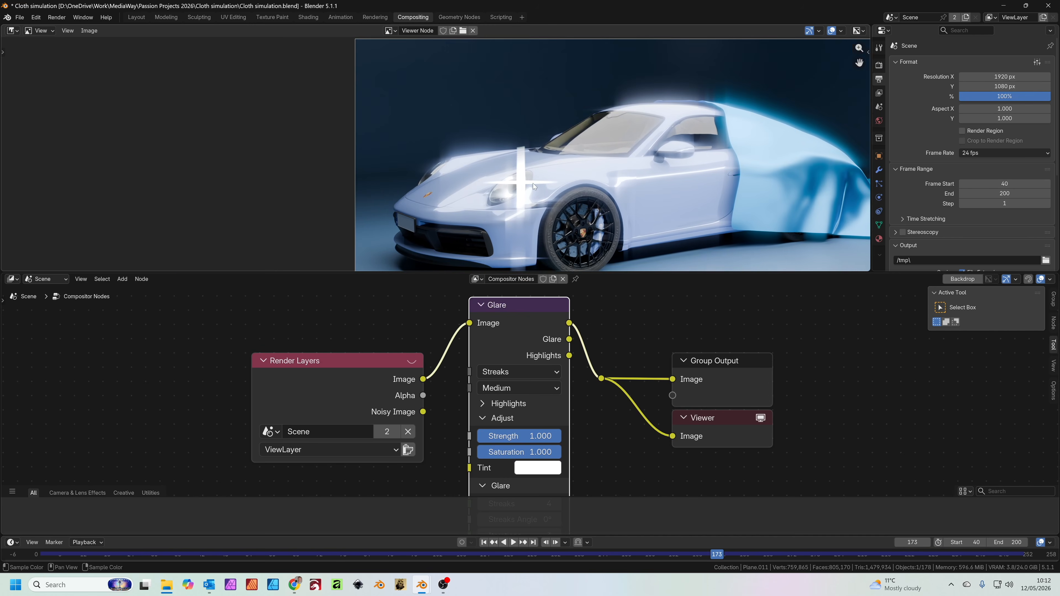
{"action": "left_click", "coordinate": [502, 375]}
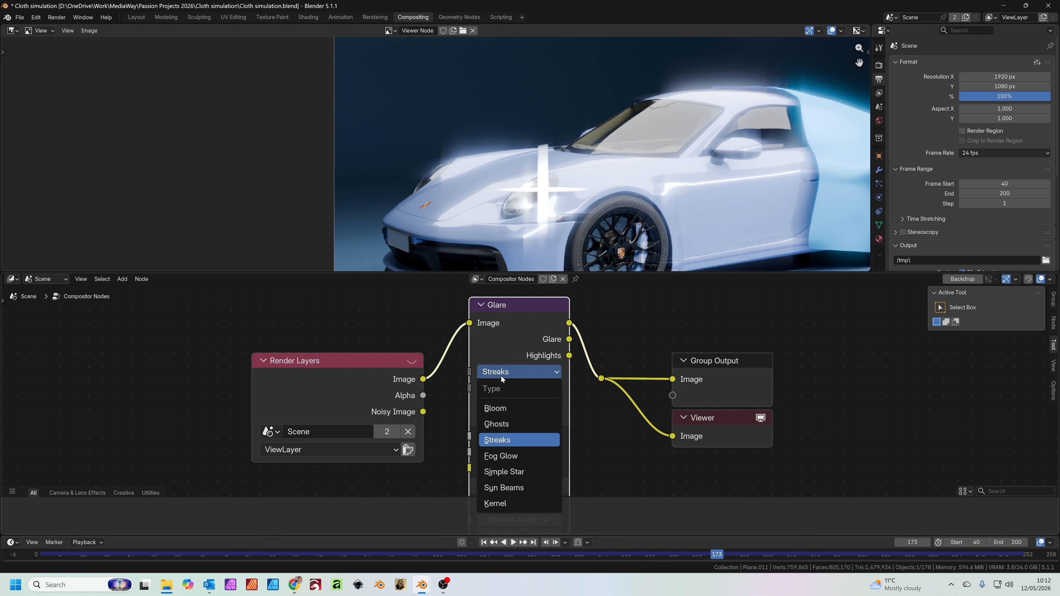
{"action": "left_click", "coordinate": [494, 404]}
{"action": "left_click_drag", "start_coordinate": [530, 436], "coordinate": [450, 436]}
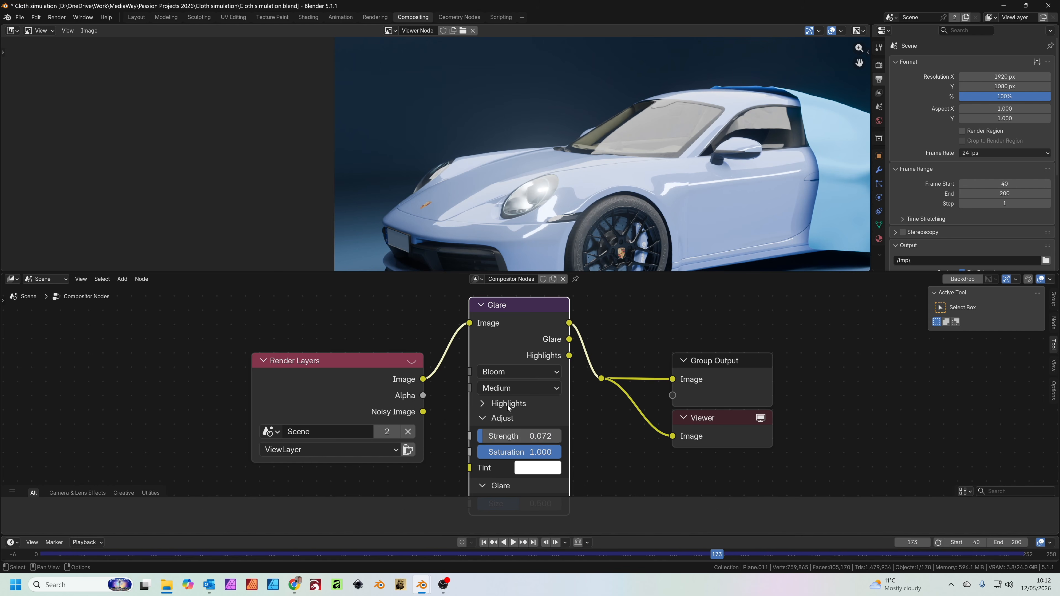
{"action": "scroll", "coordinate": [589, 202], "scroll_direction": "down", "scroll_amount": 4}
{"action": "scroll", "coordinate": [590, 202], "scroll_direction": "down", "scroll_amount": 3}
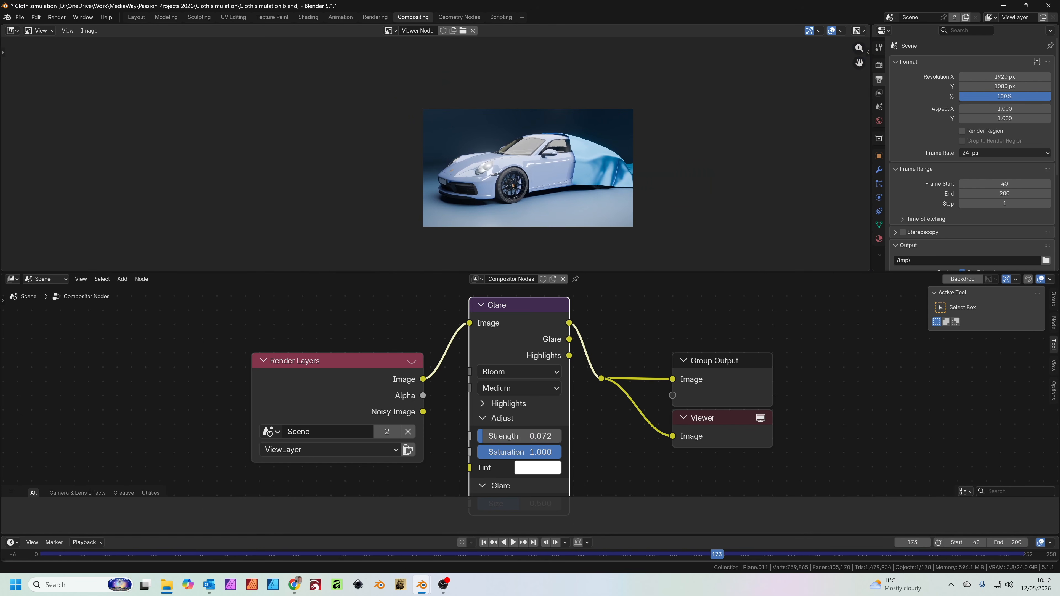
Switch the compositor's performance device to GPU
{"action": "left_click", "coordinate": [1054, 390]}
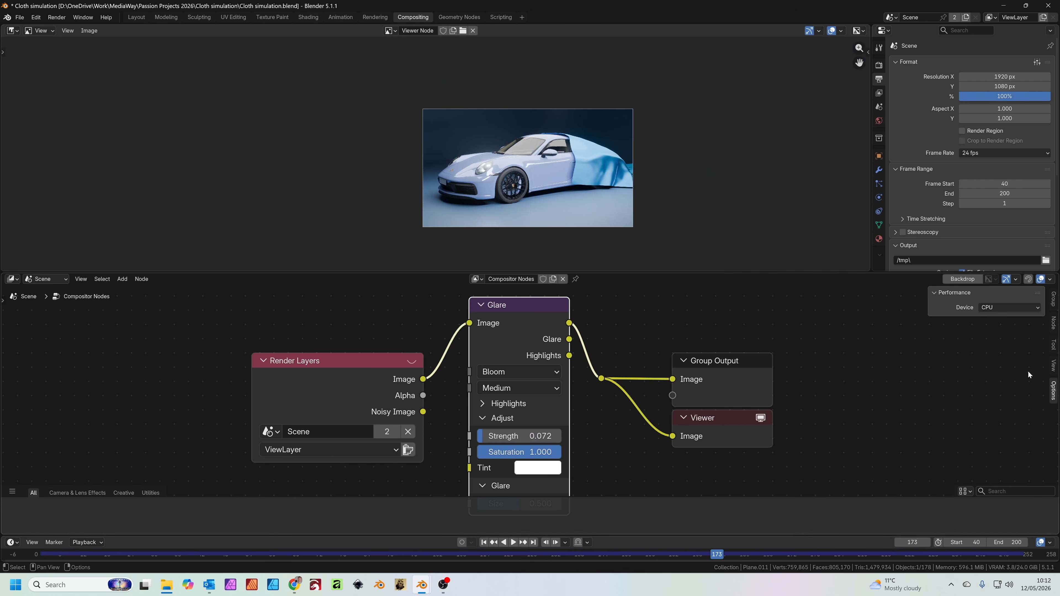
{"action": "left_click", "coordinate": [992, 309]}
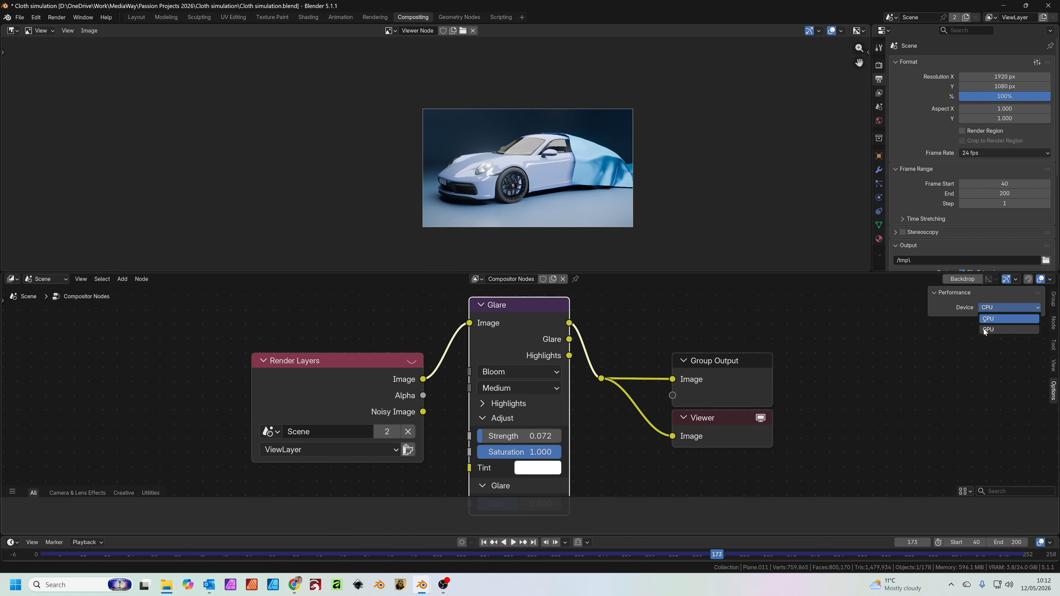
{"action": "left_click", "coordinate": [984, 329]}
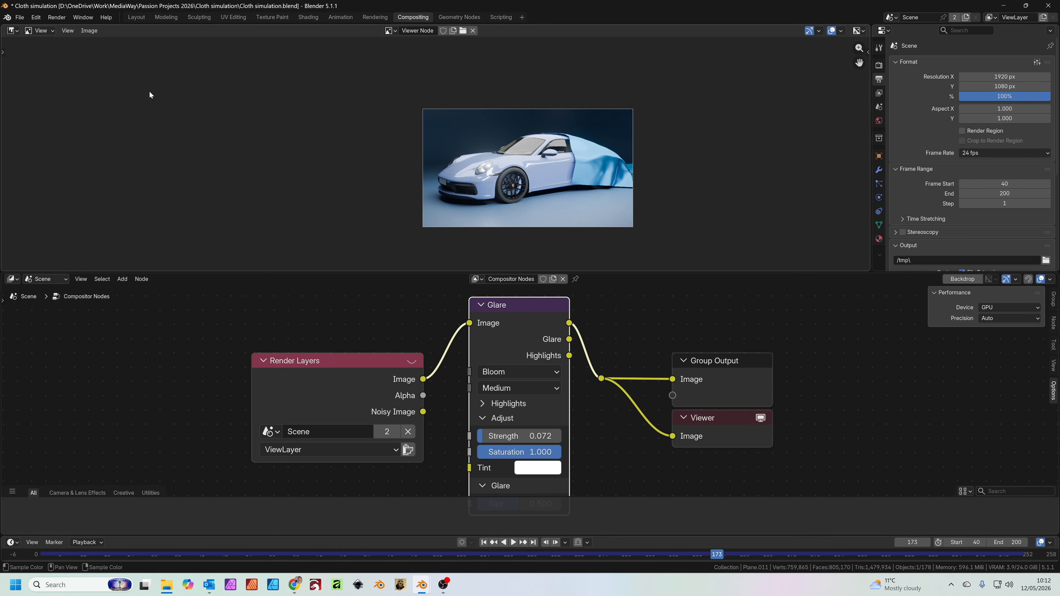
Return to the Layout workspace and set the output frame rate to 25 fps
{"action": "left_click", "coordinate": [138, 18]}
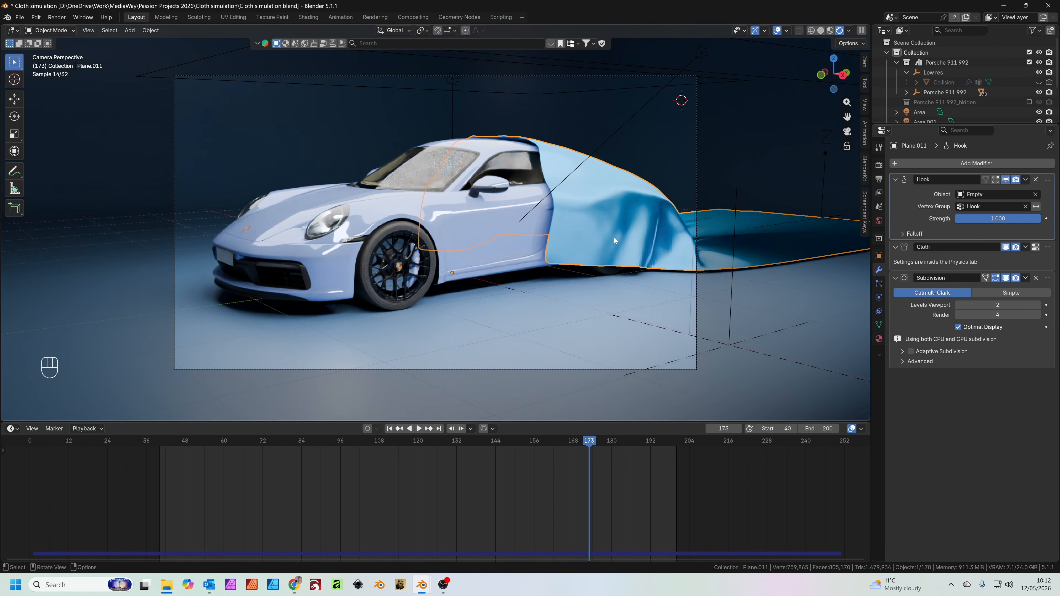
{"action": "left_click", "coordinate": [879, 179]}
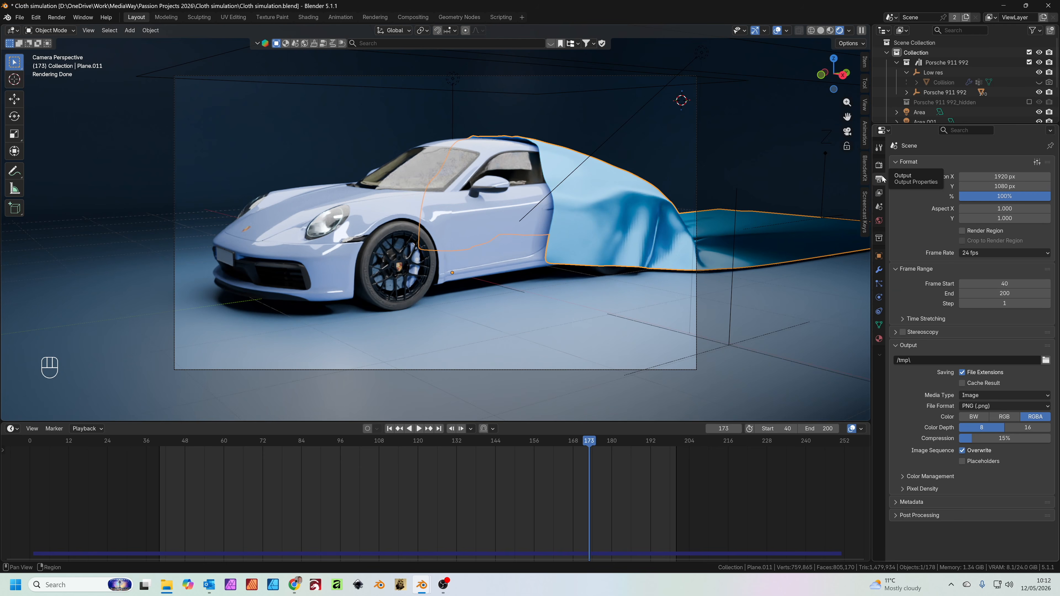
{"action": "left_click", "coordinate": [971, 252]}
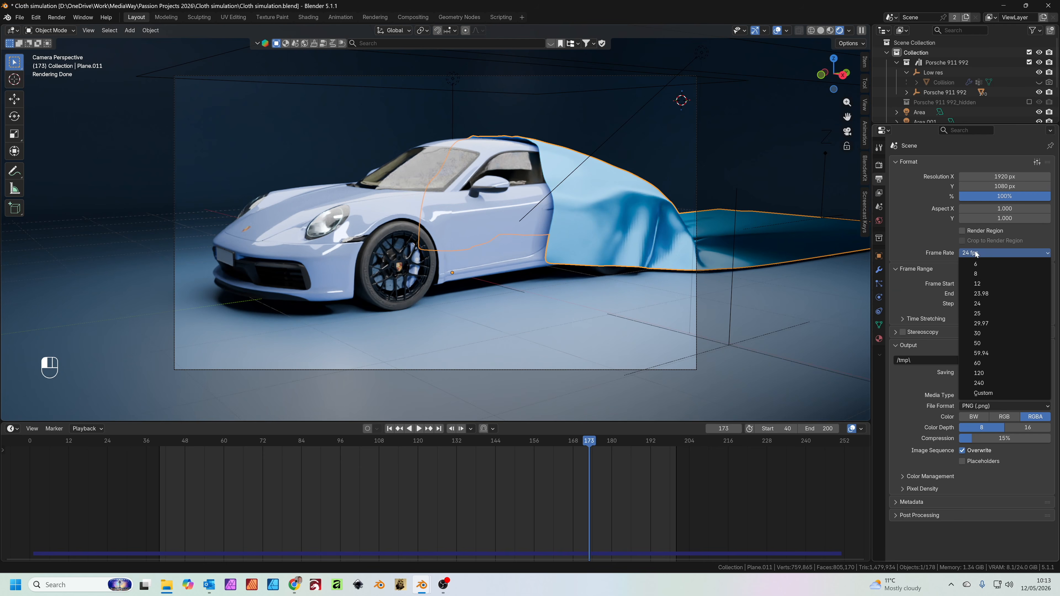
{"action": "left_click", "coordinate": [984, 314]}
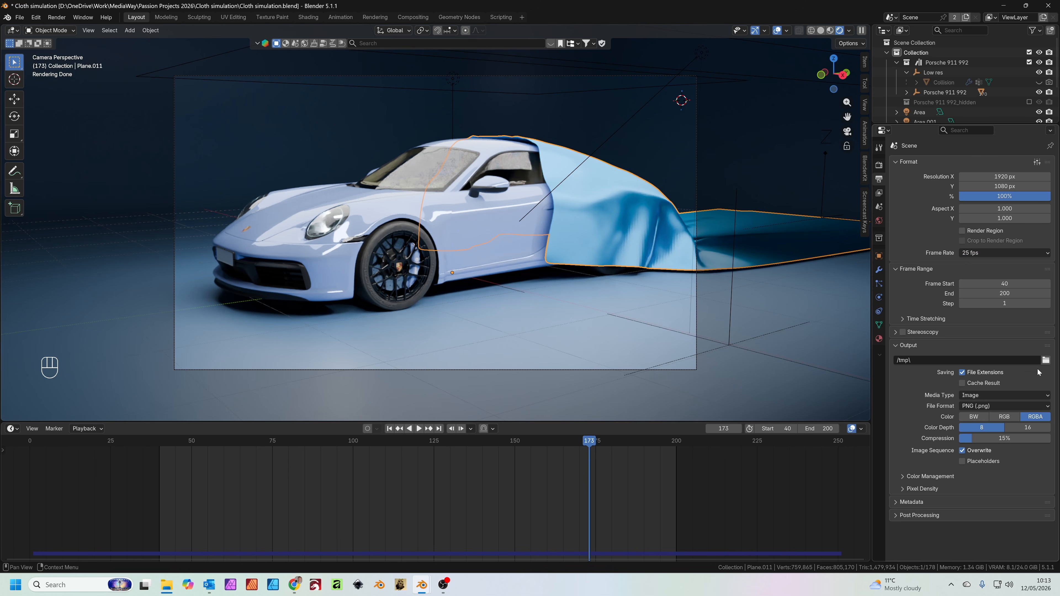
Set the render output path to the Cloth simulation project folder with the file name Cloth Sim
{"action": "left_click", "coordinate": [1046, 361]}
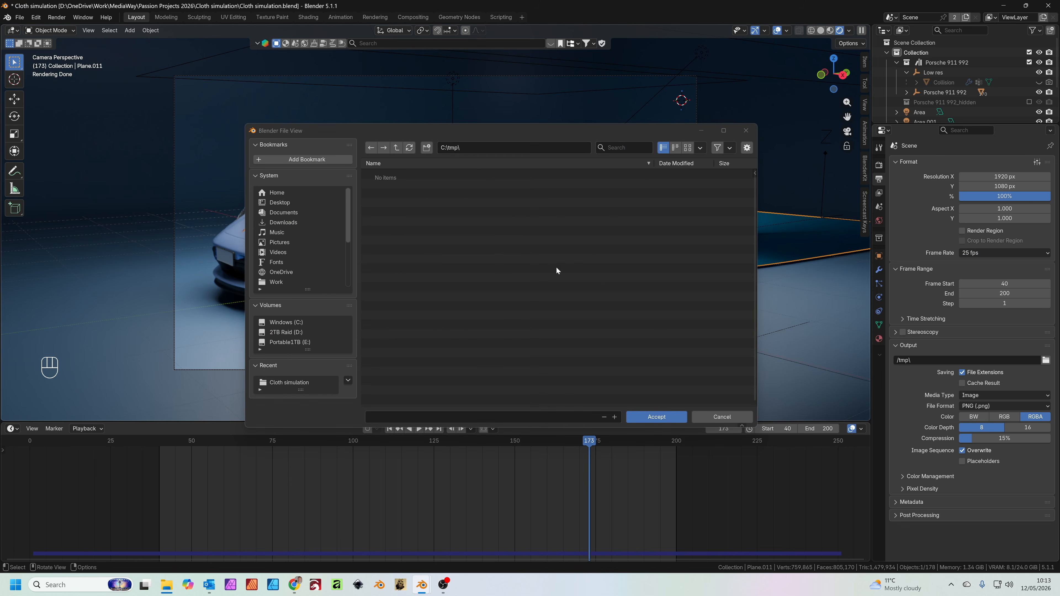
{"action": "left_click", "coordinate": [289, 382]}
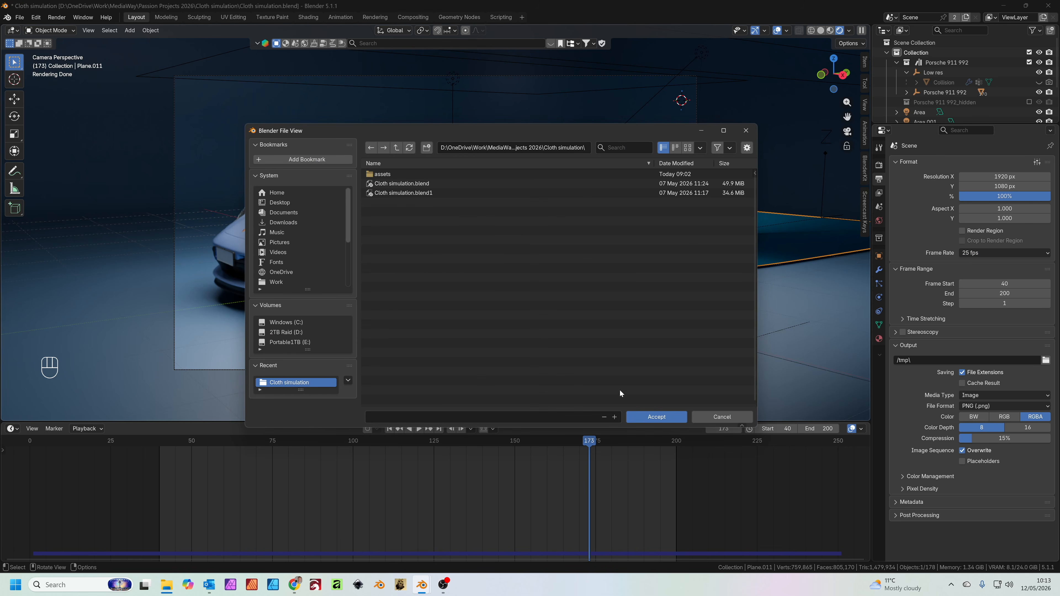
{"action": "left_click", "coordinate": [656, 417]}
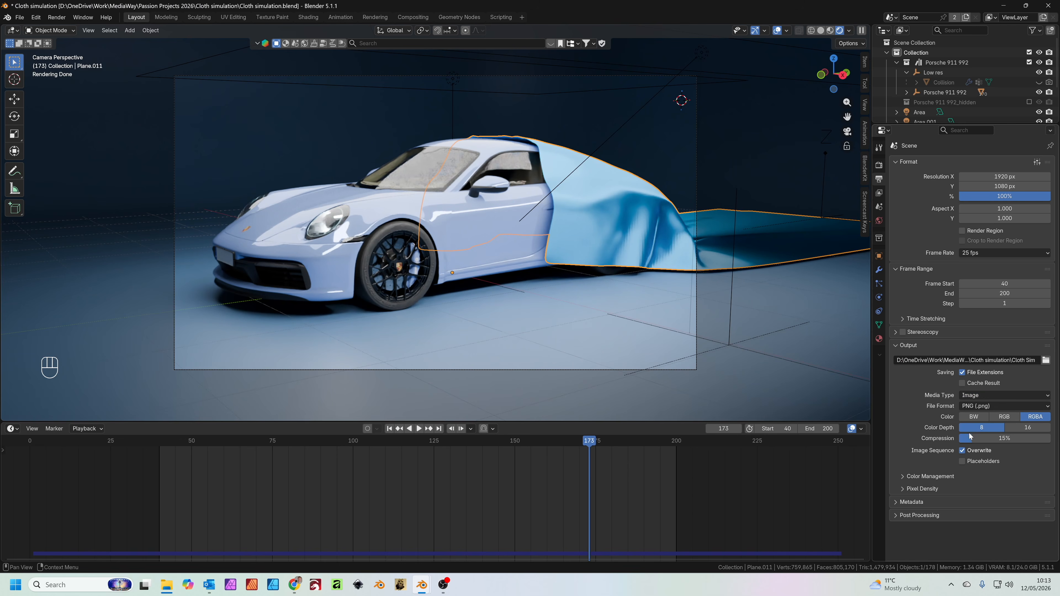
Set the output media type to Video and the encoding container to MPEG-4
{"action": "left_click", "coordinate": [983, 397]}
{"action": "left_click", "coordinate": [974, 427]}
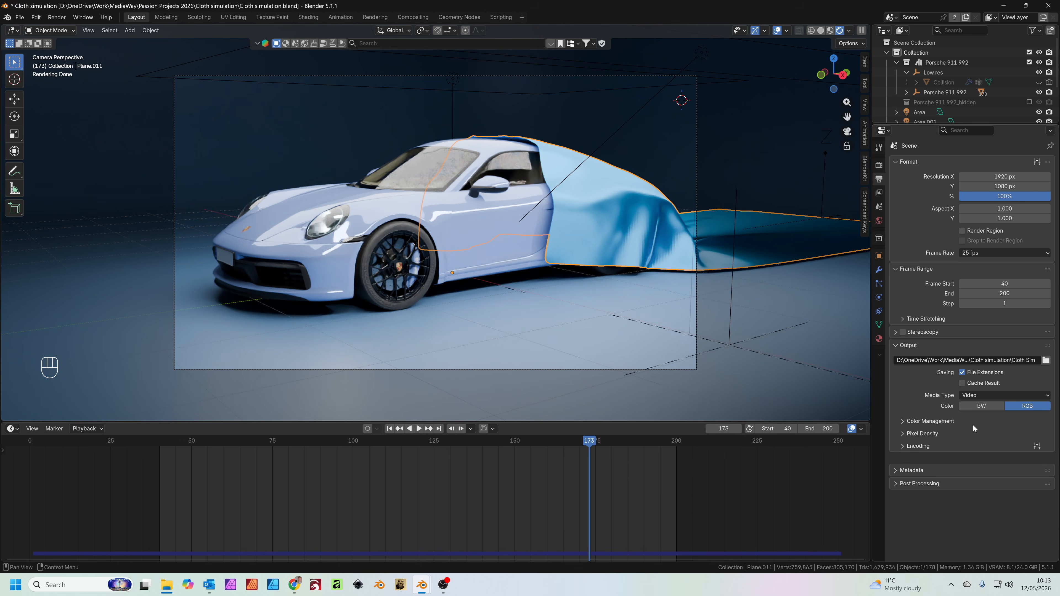
{"action": "left_click", "coordinate": [979, 445]}
{"action": "left_click", "coordinate": [982, 459]}
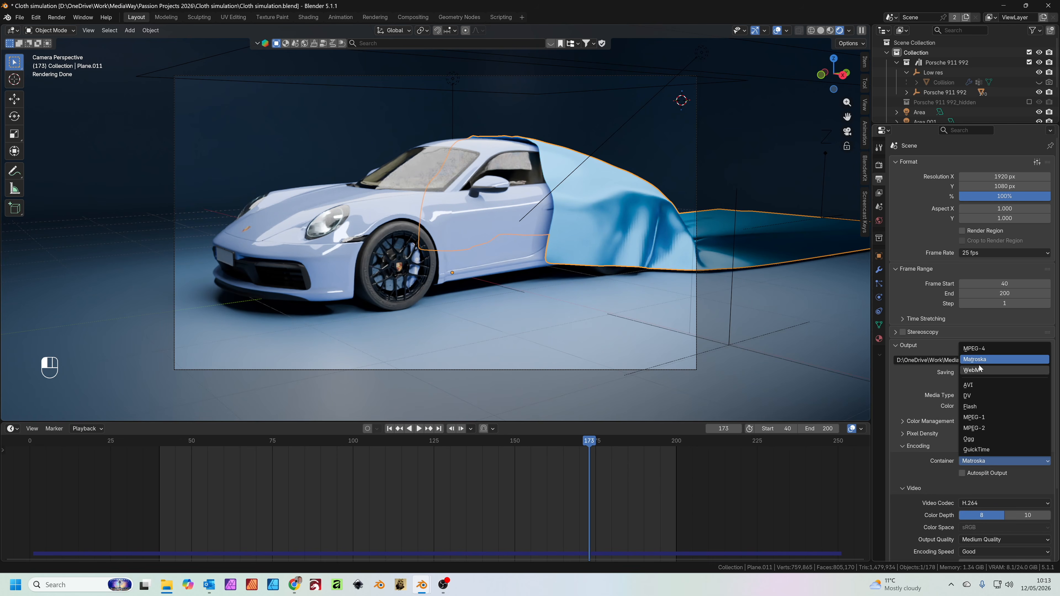
{"action": "left_click", "coordinate": [979, 349]}
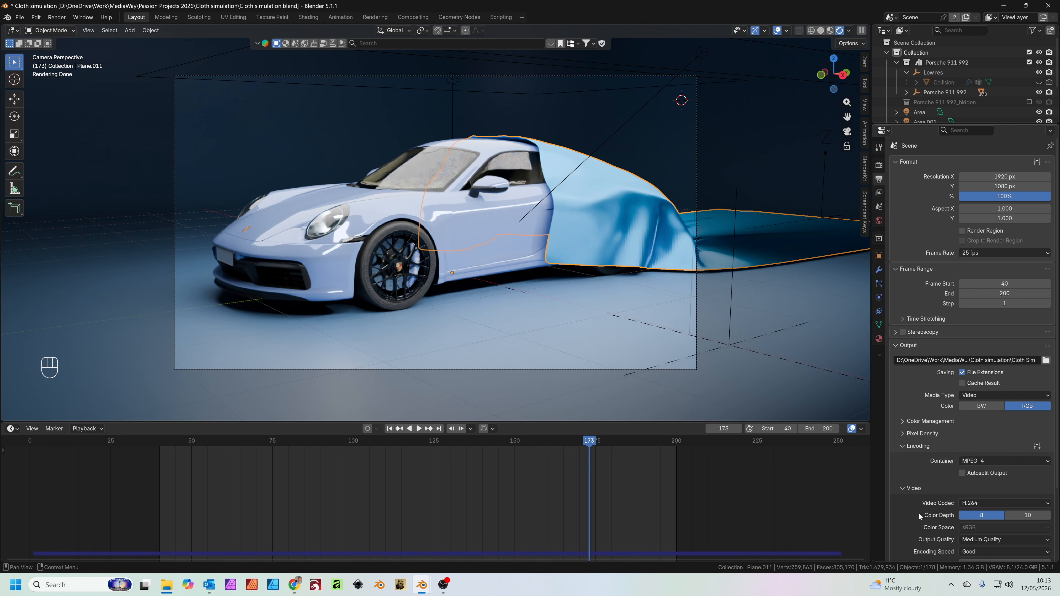
Set the video output quality to Perceptually Lossless
{"action": "scroll", "coordinate": [918, 513], "scroll_direction": "down", "scroll_amount": 4}
{"action": "left_click", "coordinate": [1008, 461]}
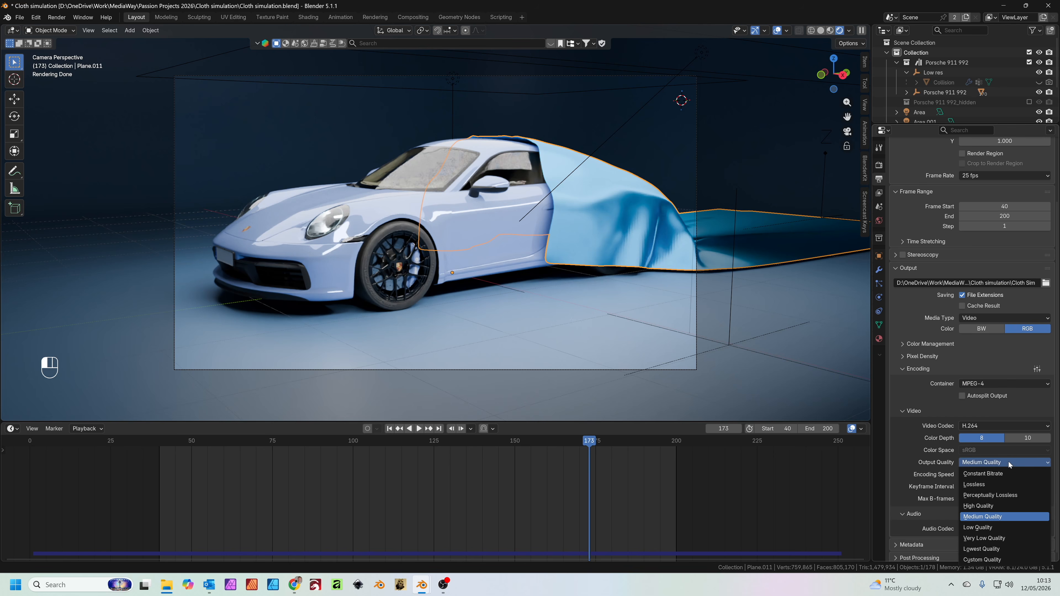
{"action": "left_click", "coordinate": [979, 495]}
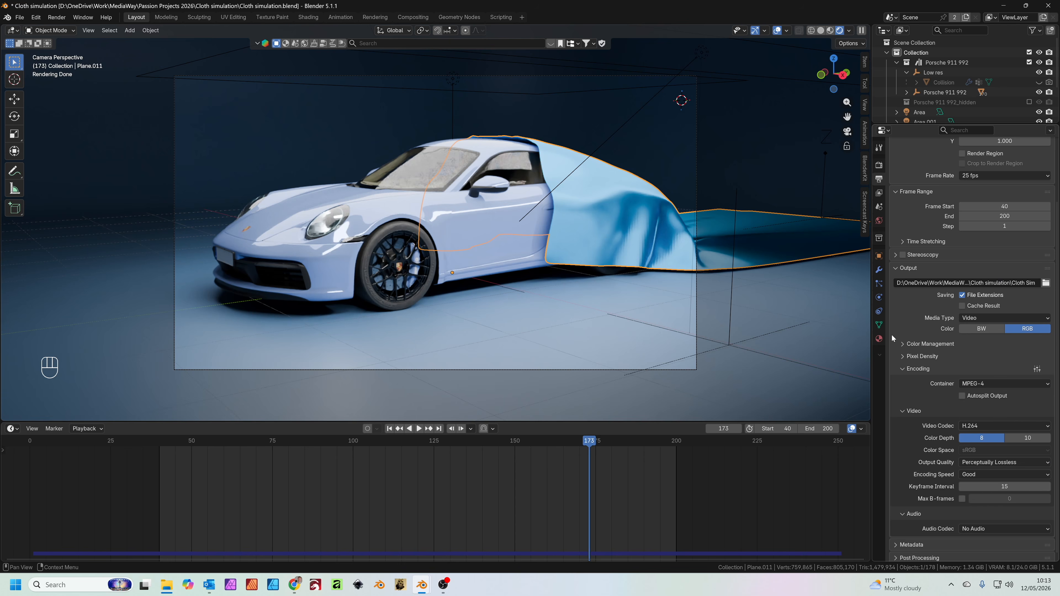
Set the scene's color management look to Medium High Contrast in the render properties
{"action": "scroll", "coordinate": [896, 301], "scroll_direction": "up", "scroll_amount": 4}
{"action": "left_click", "coordinate": [878, 166]}
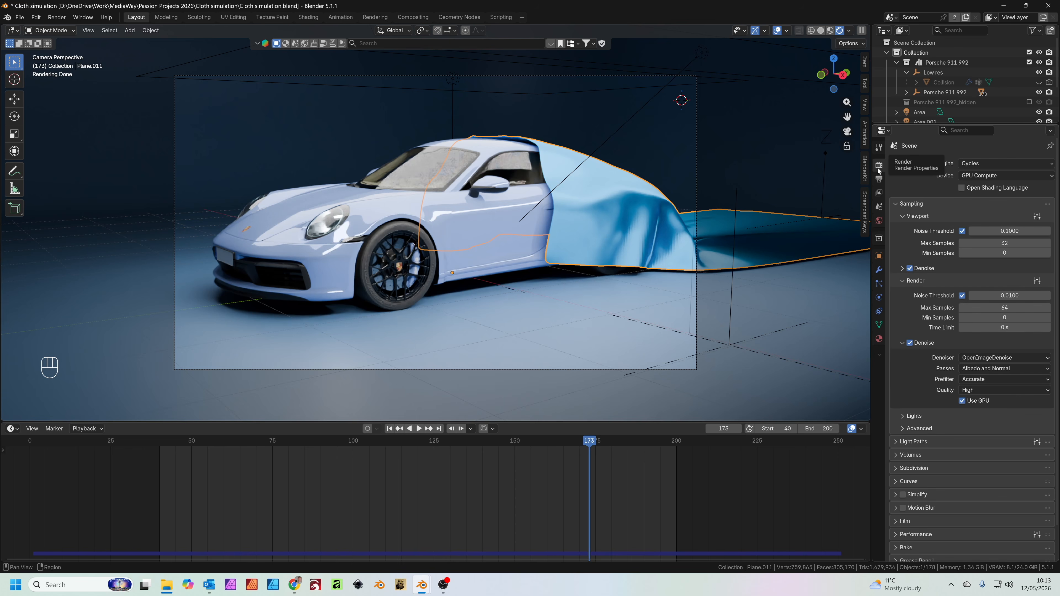
{"action": "scroll", "coordinate": [947, 375], "scroll_direction": "down", "scroll_amount": 2}
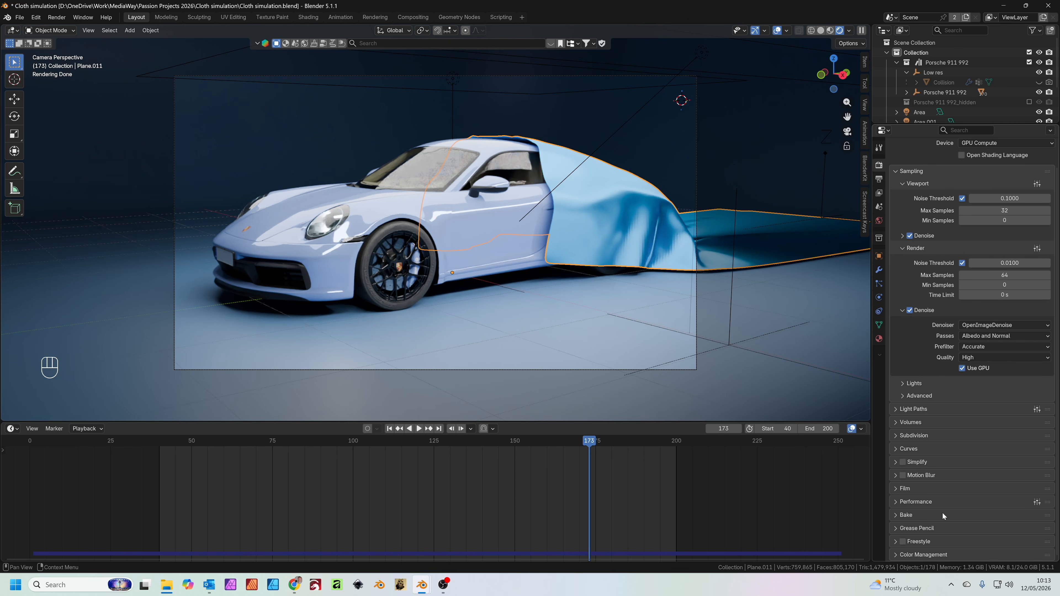
{"action": "left_click", "coordinate": [942, 556]}
{"action": "scroll", "coordinate": [962, 524], "scroll_direction": "down", "scroll_amount": 6}
{"action": "scroll", "coordinate": [962, 524], "scroll_direction": "down", "scroll_amount": 1}
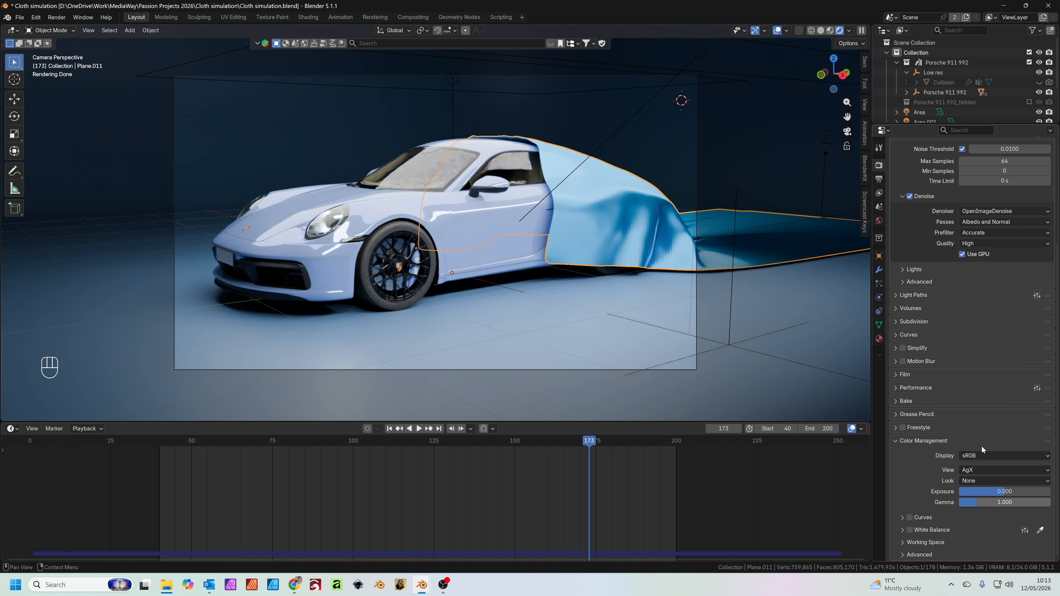
{"action": "left_click", "coordinate": [982, 482]}
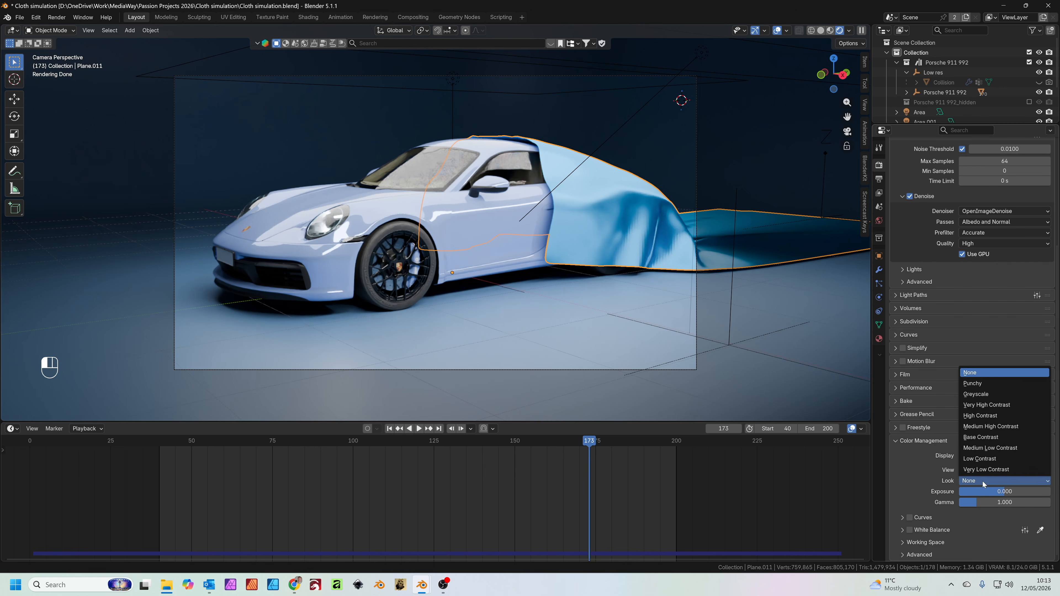
{"action": "left_click", "coordinate": [996, 428]}
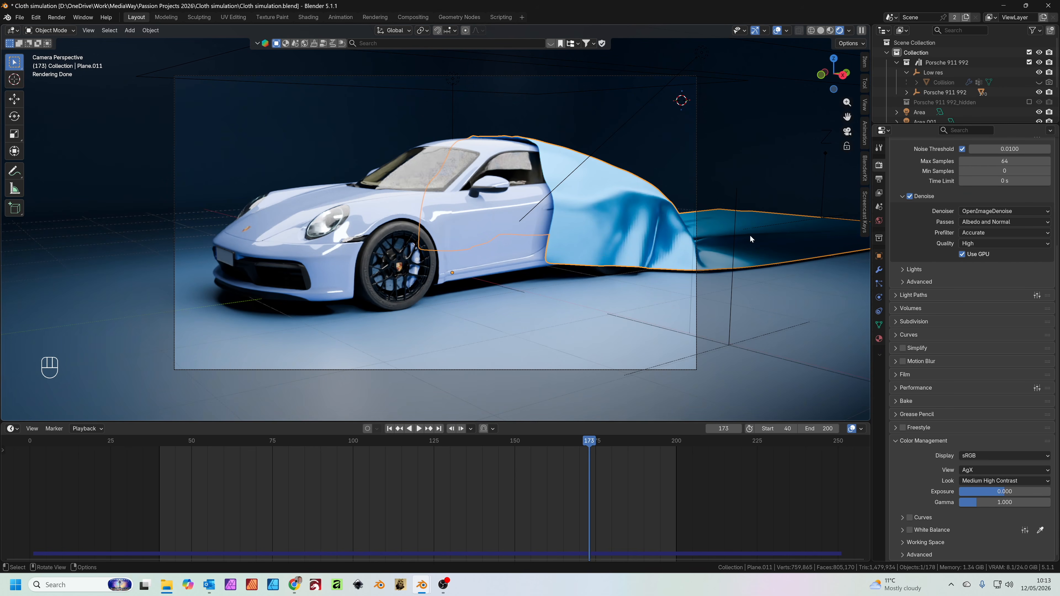
Render a test still of the current frame through the camera, check it and close the render window
{"action": "key", "text": "F12"}
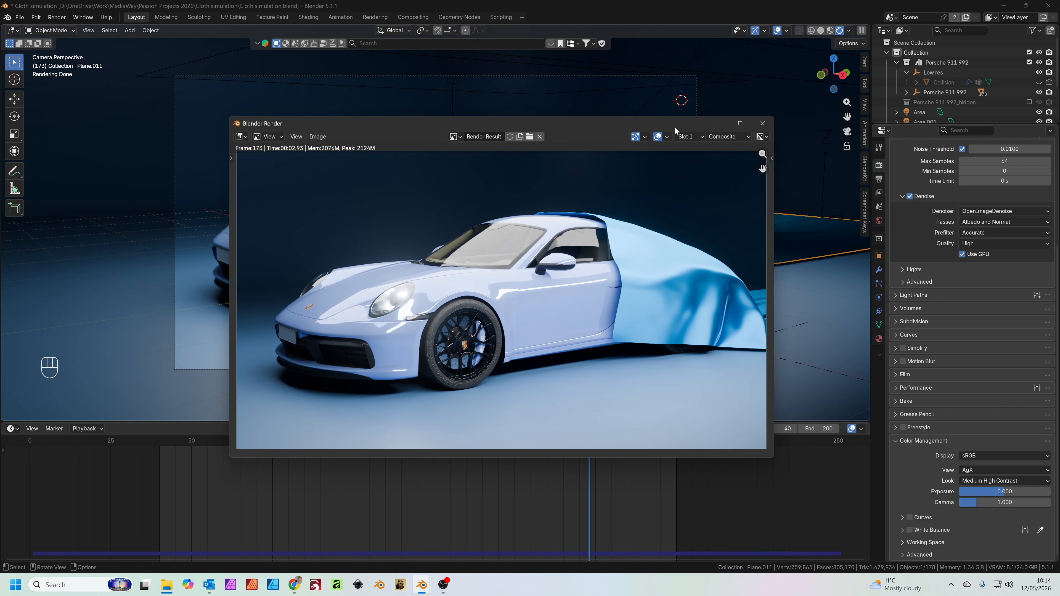
{"action": "key", "text": "Escape"}
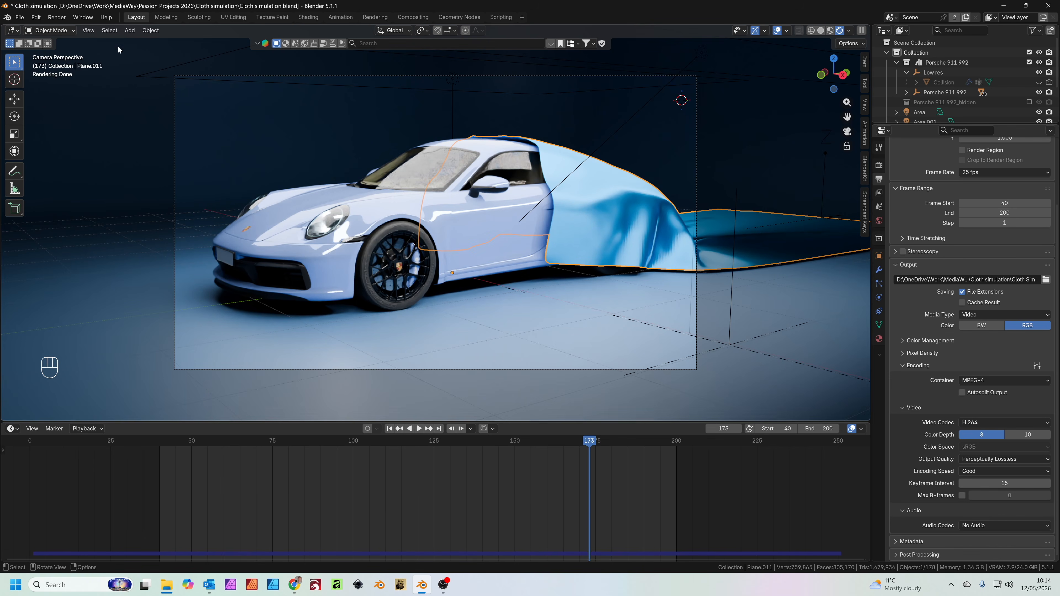
Start rendering the full cloth reveal animation to the video file
{"action": "left_click", "coordinate": [62, 19]}
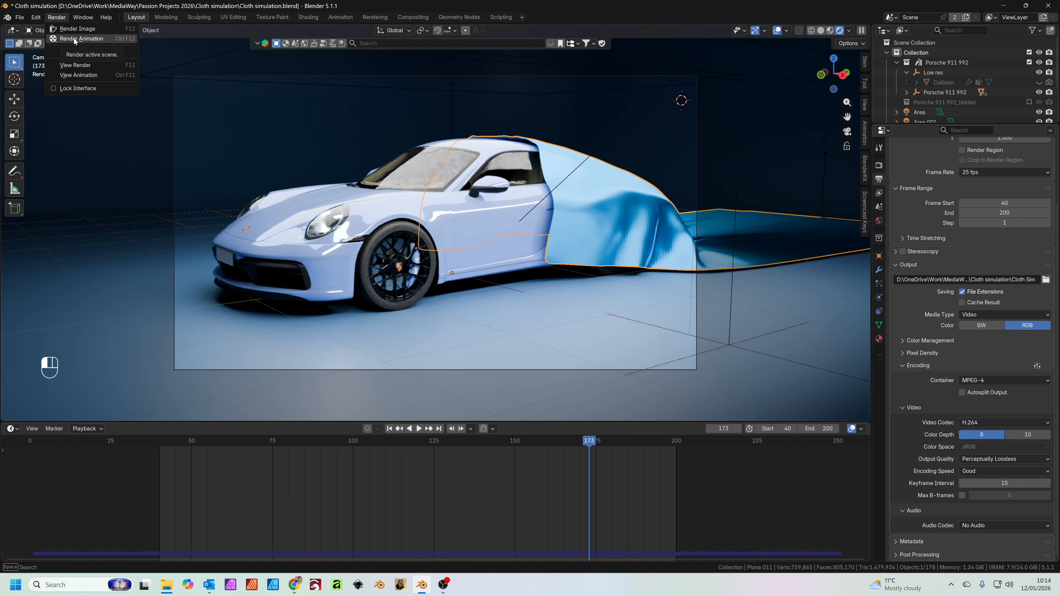